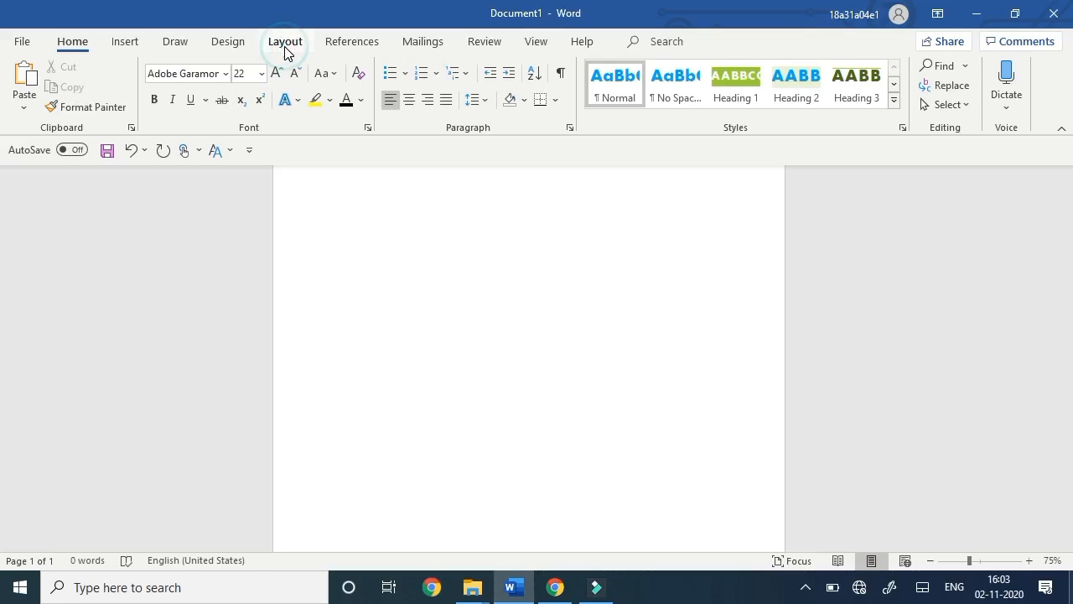
# Apply the Normal margin preset to the document.
pyautogui.click(284, 46)
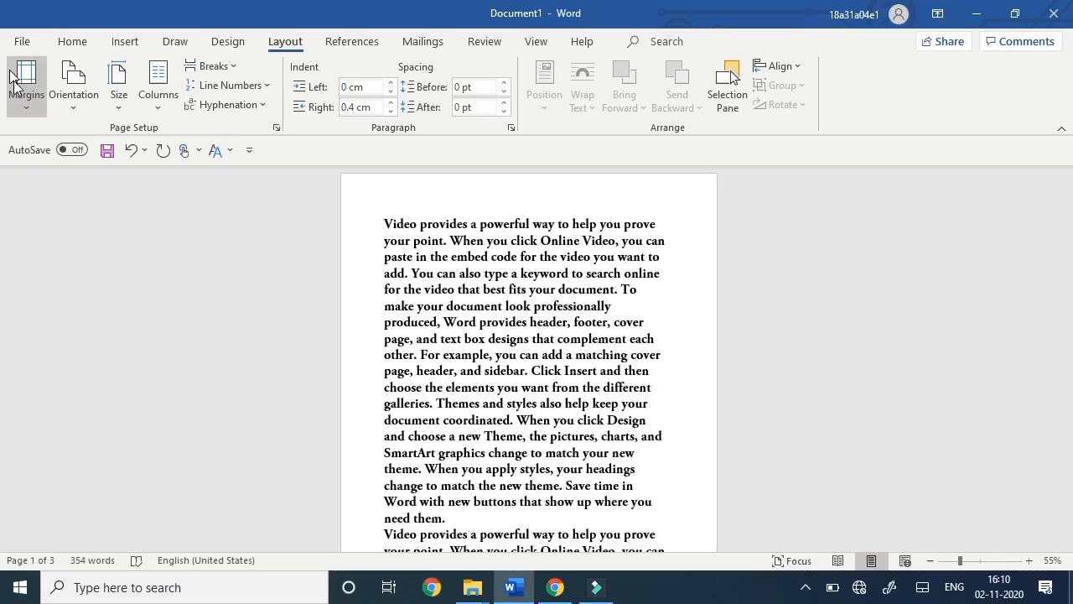
pyautogui.click(23, 96)
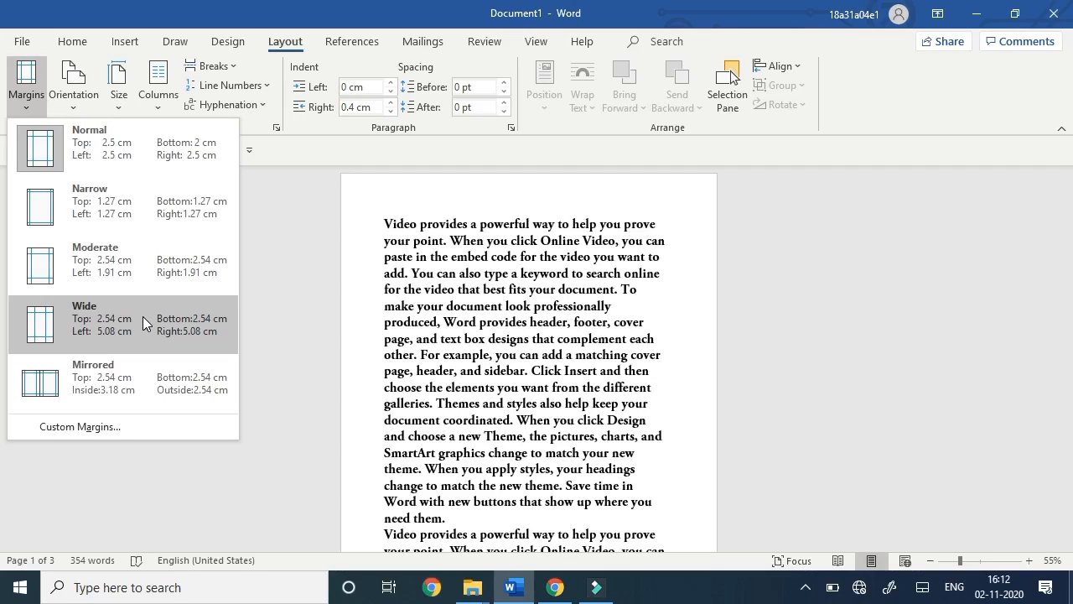
pyautogui.click(178, 161)
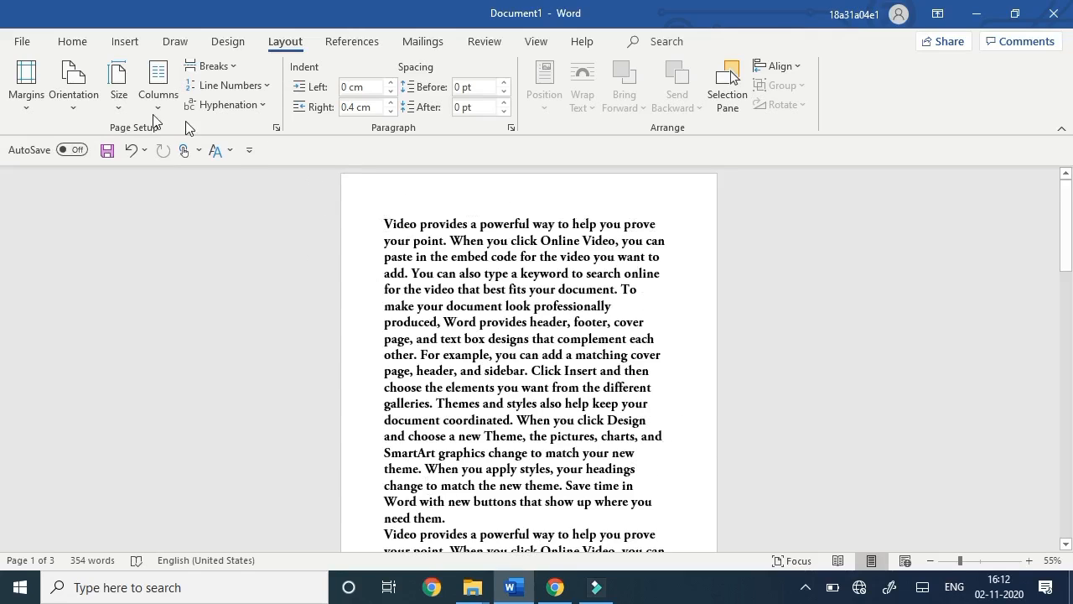
# Try the Narrow margin preset on the document, followed by the Wide preset.
pyautogui.click(20, 107)
pyautogui.click(123, 218)
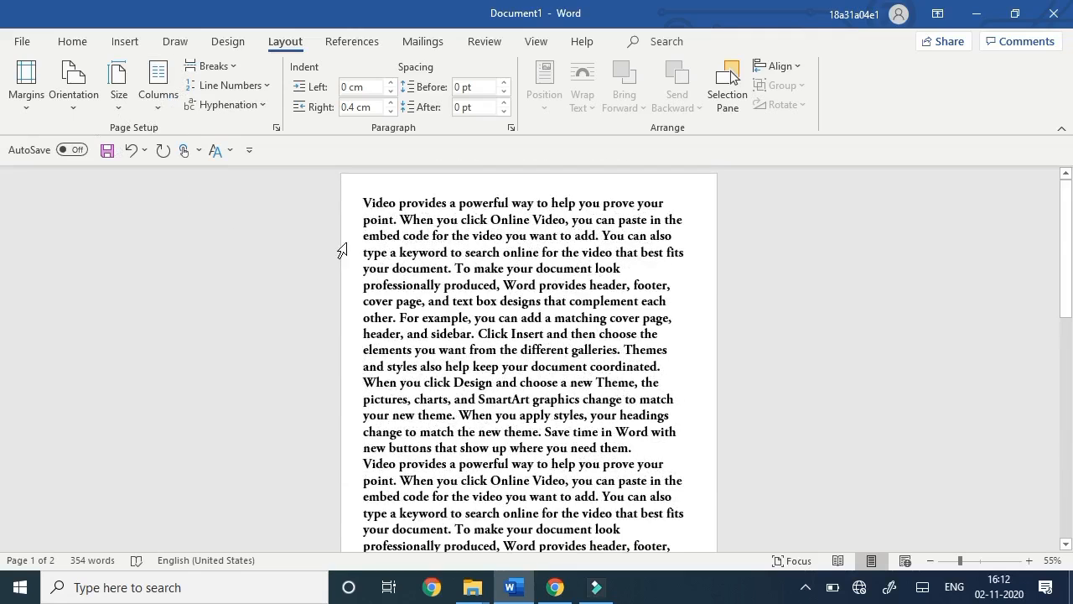
pyautogui.click(23, 94)
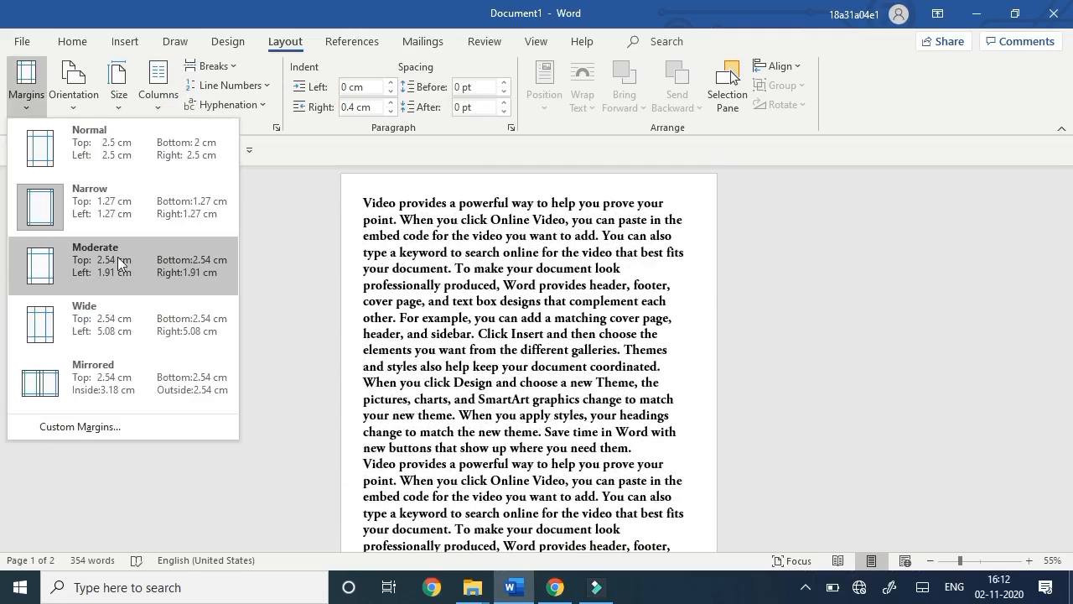
pyautogui.click(155, 323)
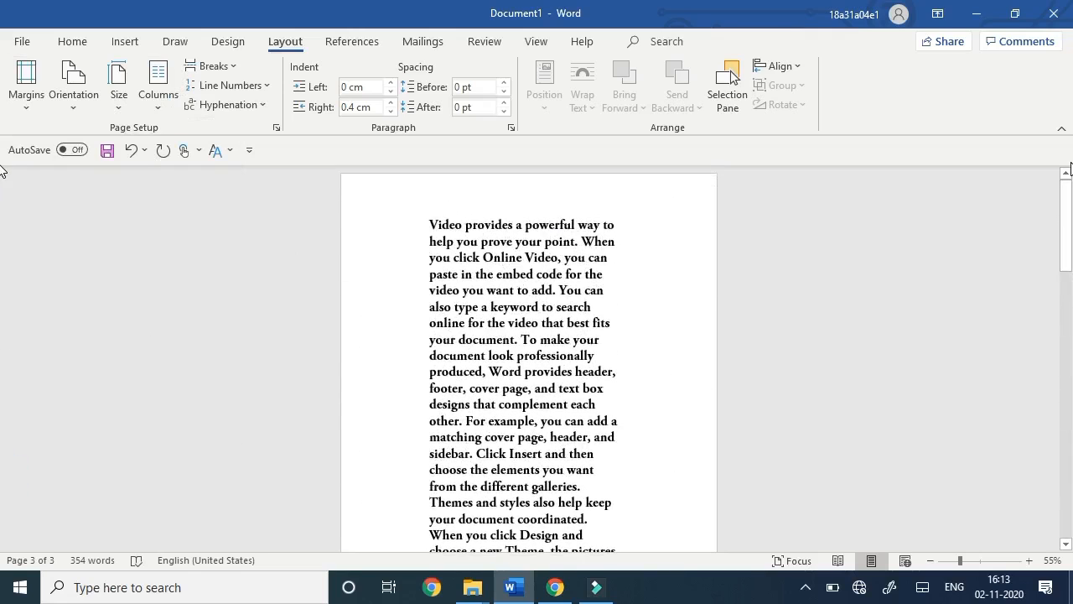
# Apply the Mirrored margin preset and return to the start of the document.
pyautogui.click(26, 84)
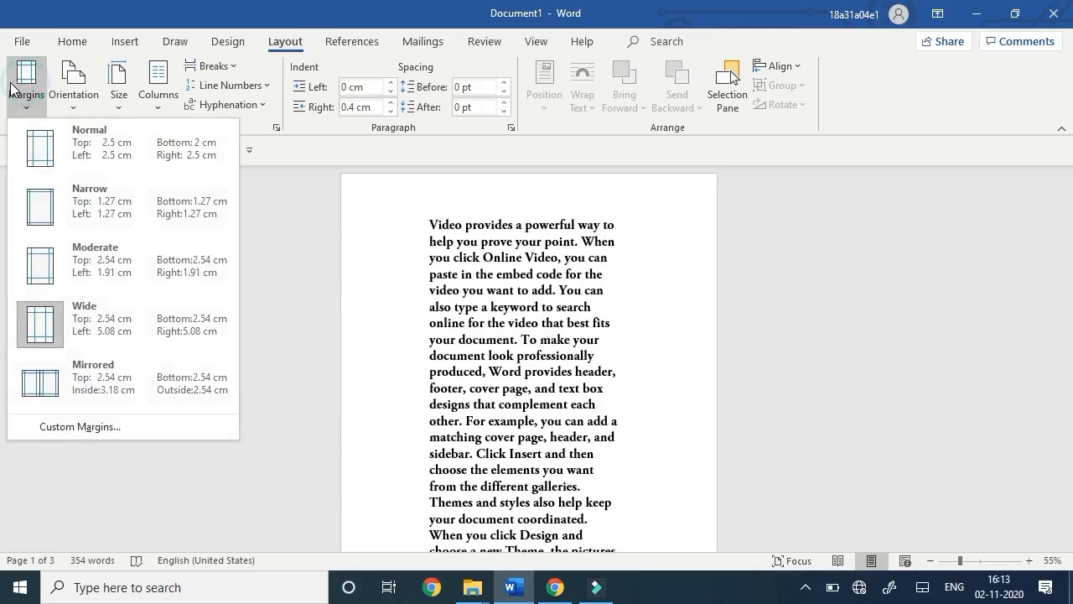
pyautogui.click(216, 395)
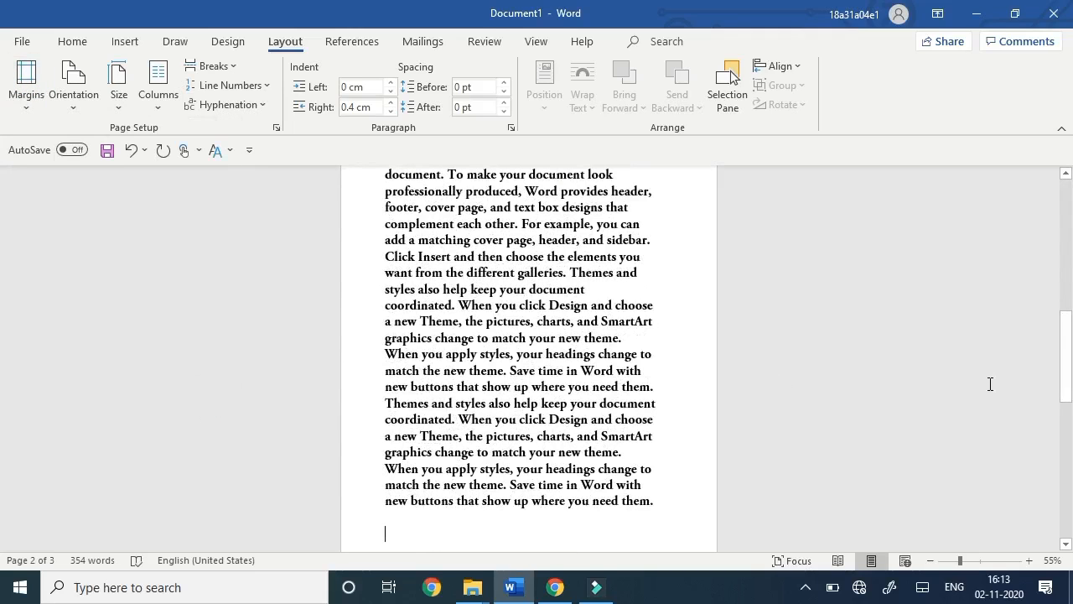
pyautogui.hotkey('ctrl', 'Home')
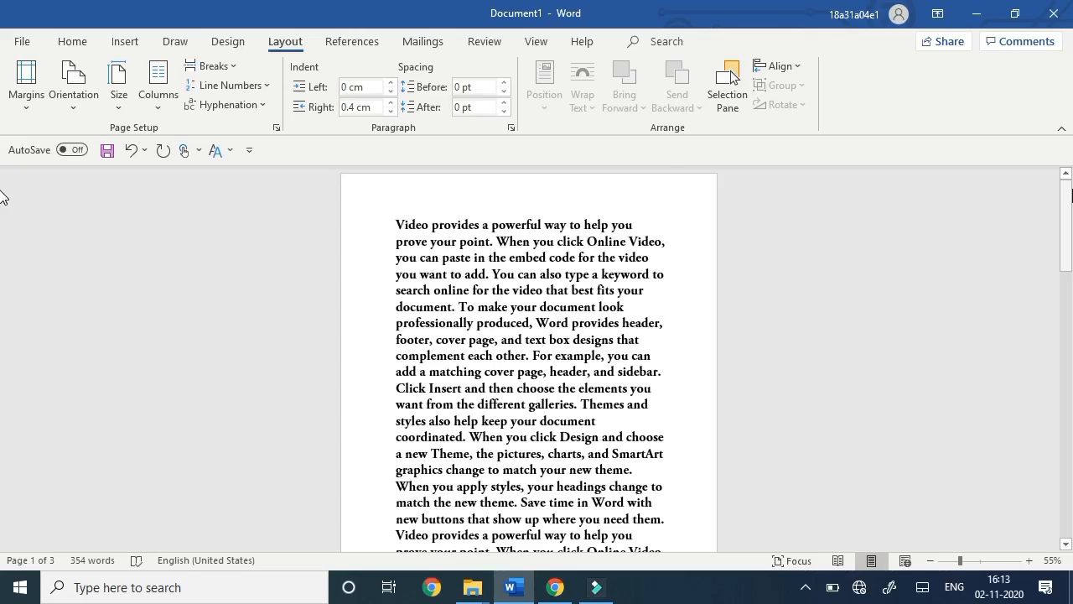
# Set custom mirror margins for the whole document: top 3.1 cm, bottom 2.3 cm, inside 3.2 cm, outside 1.9 cm, gutter 0.5 cm.
pyautogui.click(30, 98)
pyautogui.click(139, 419)
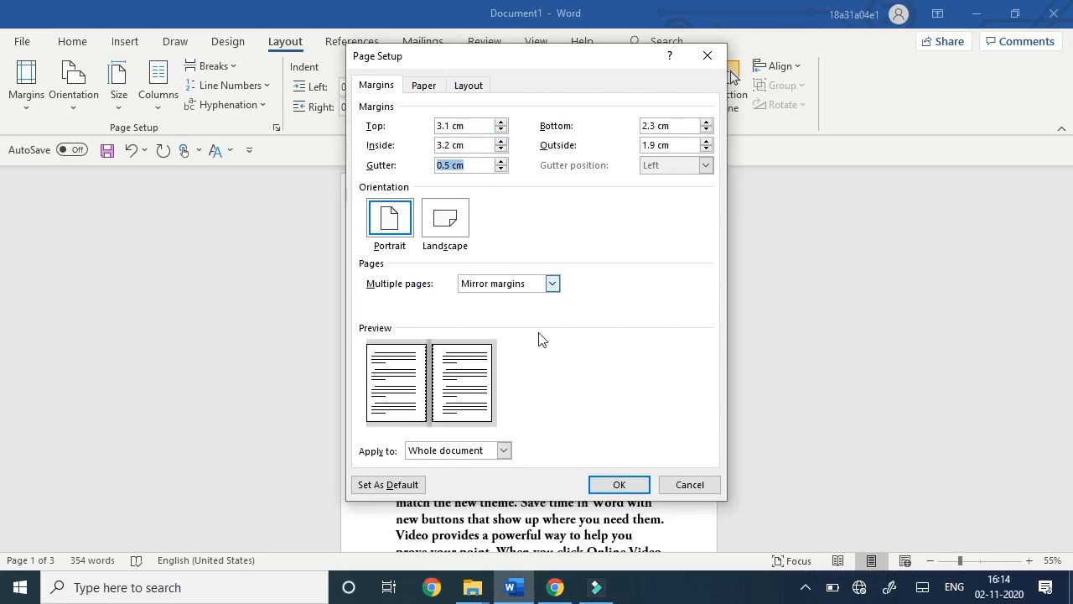
pyautogui.click(619, 484)
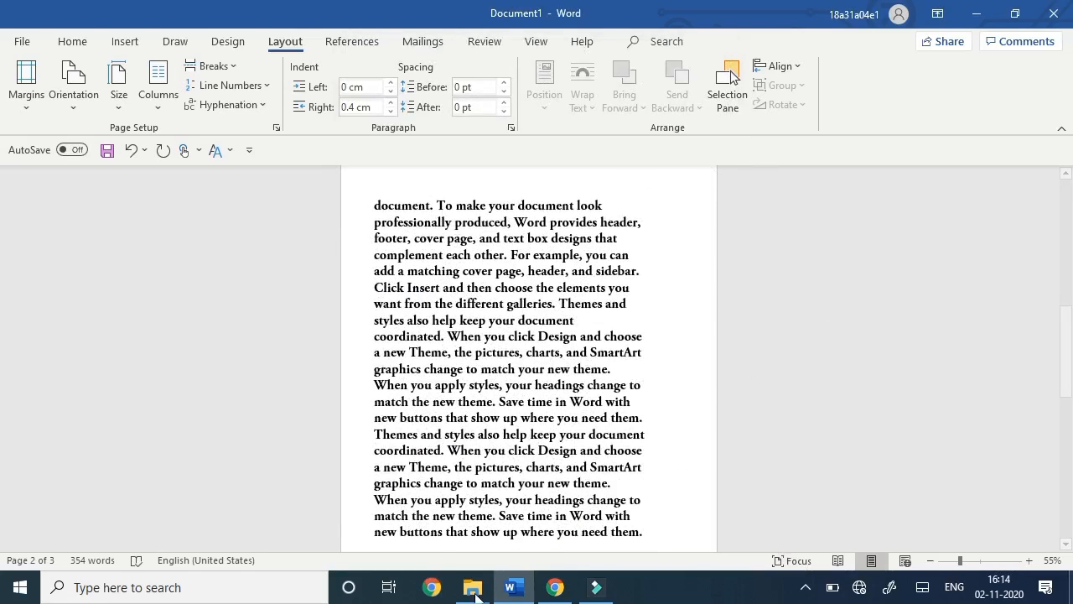
pyautogui.click(25, 84)
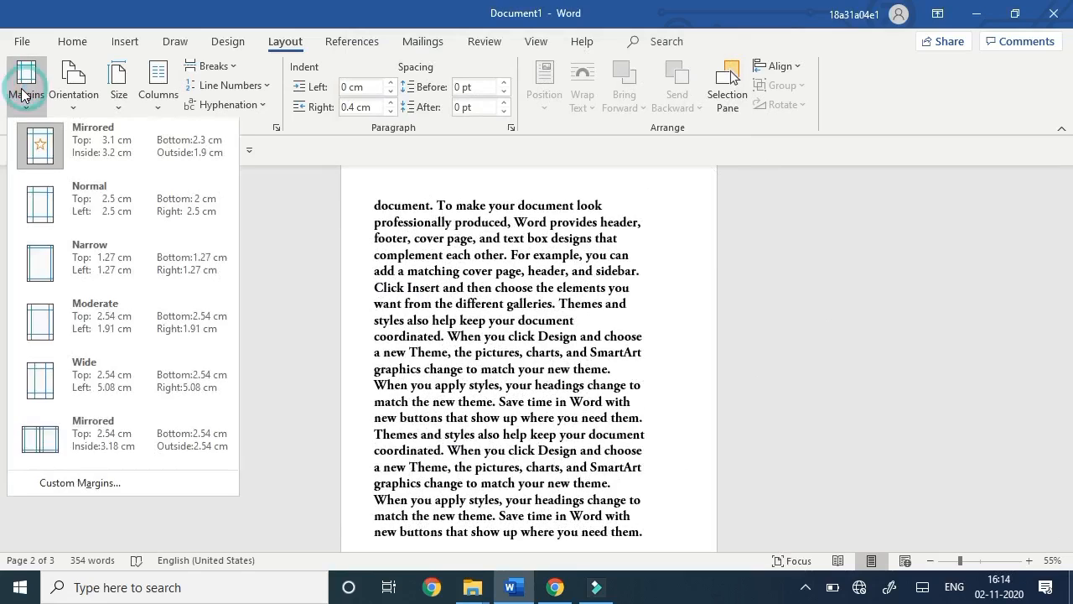
pyautogui.click(268, 340)
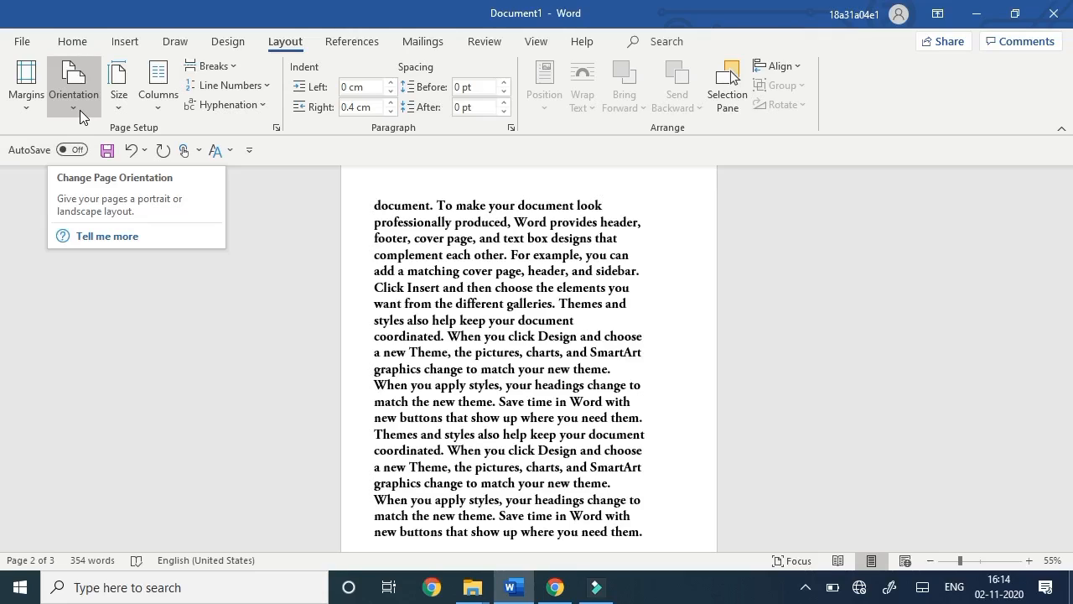
# Switch the page orientation to landscape and return it to portrait.
pyautogui.click(80, 110)
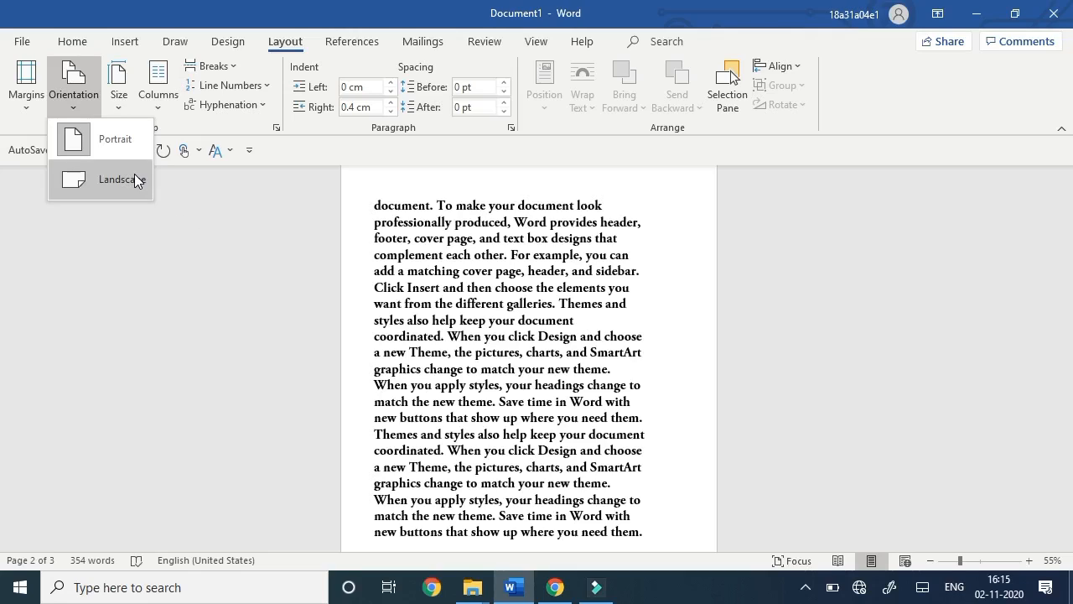
pyautogui.click(142, 134)
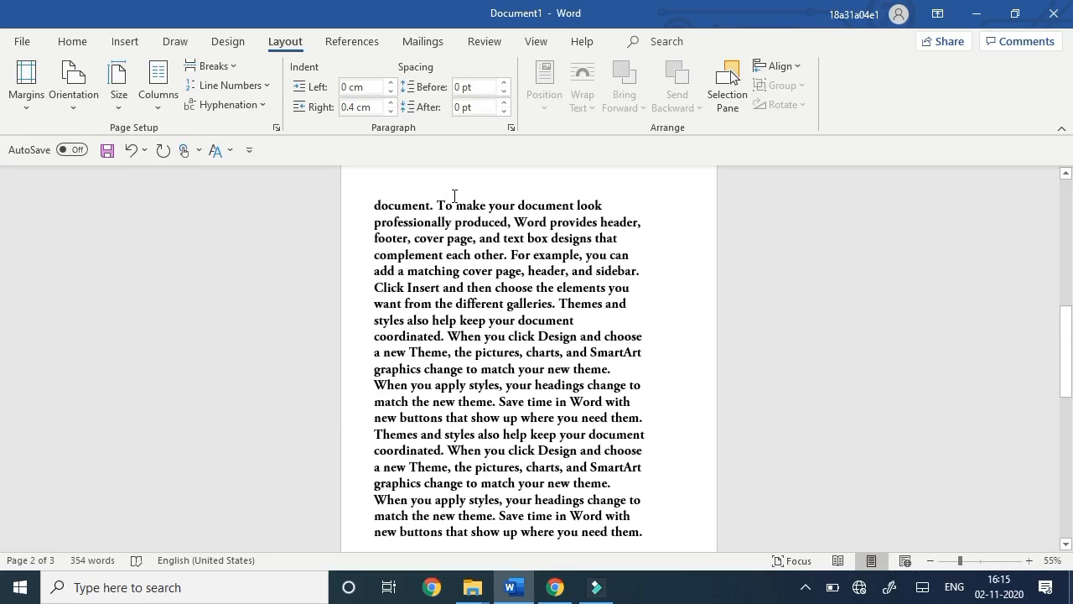
pyautogui.click(81, 107)
pyautogui.click(109, 190)
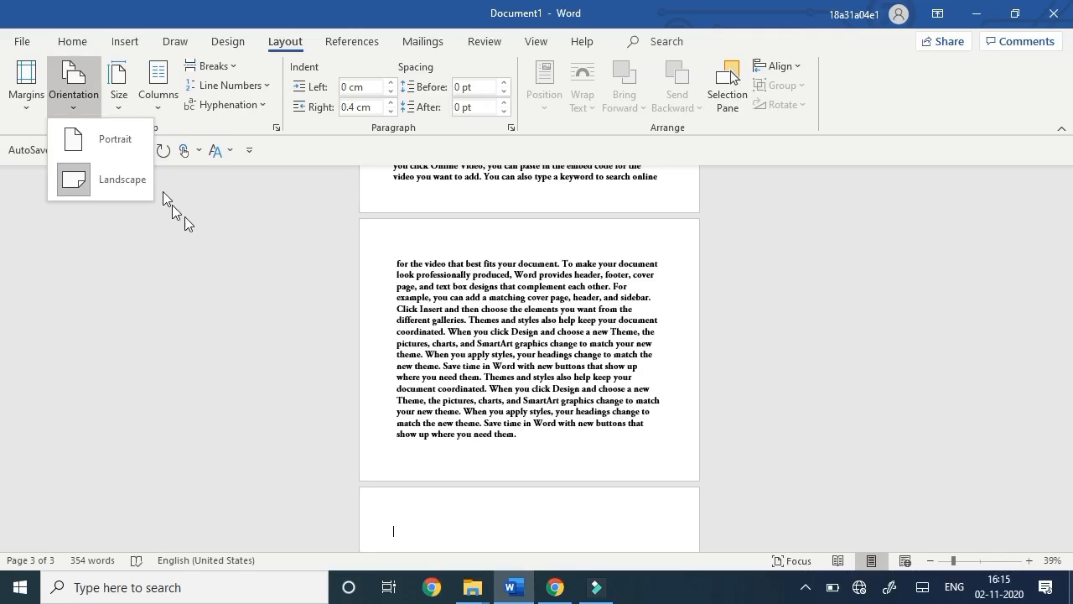
pyautogui.click(114, 139)
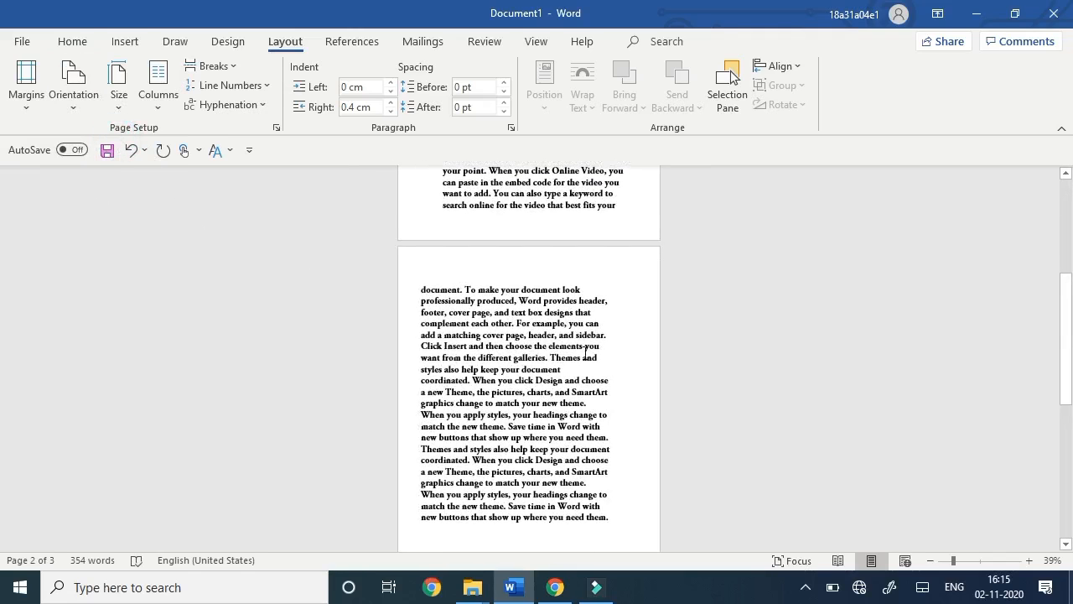
pyautogui.click(133, 303)
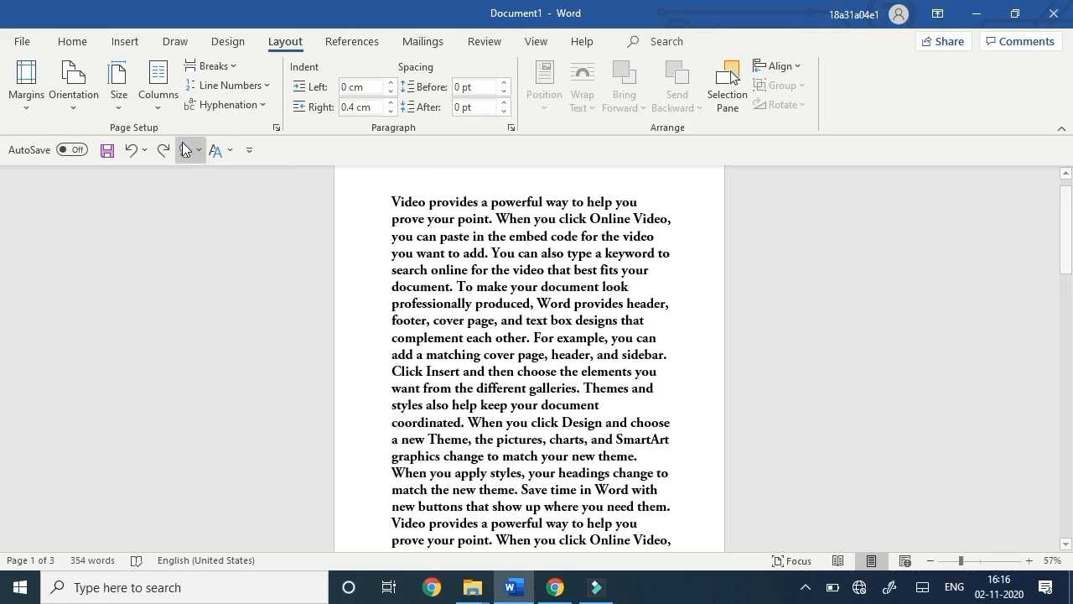
# Set the paper size to A4 and zoom the view out to 50%.
pyautogui.click(119, 105)
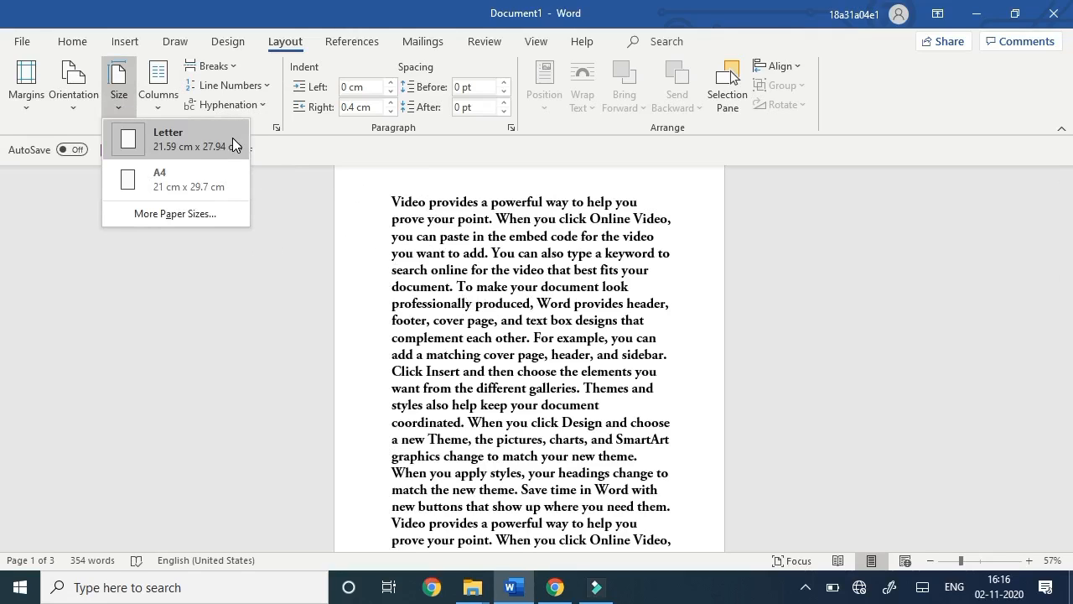
pyautogui.click(219, 172)
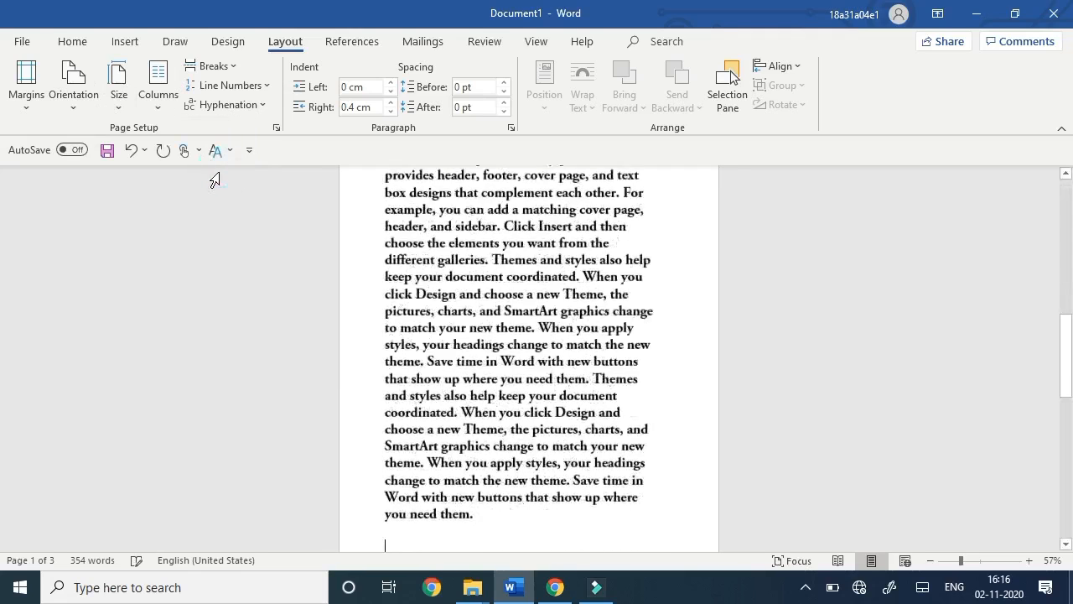
pyautogui.moveTo(961, 560); pyautogui.dragTo(957, 560)
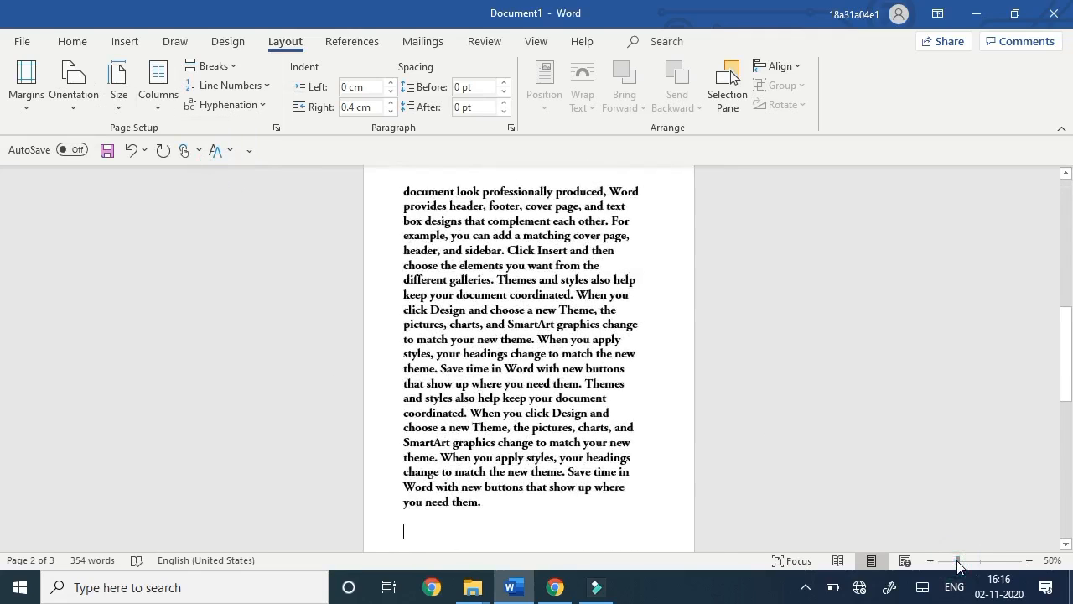
# Define a custom paper size 24.2 cm wide and 26.9 cm high for the whole document.
pyautogui.click(118, 88)
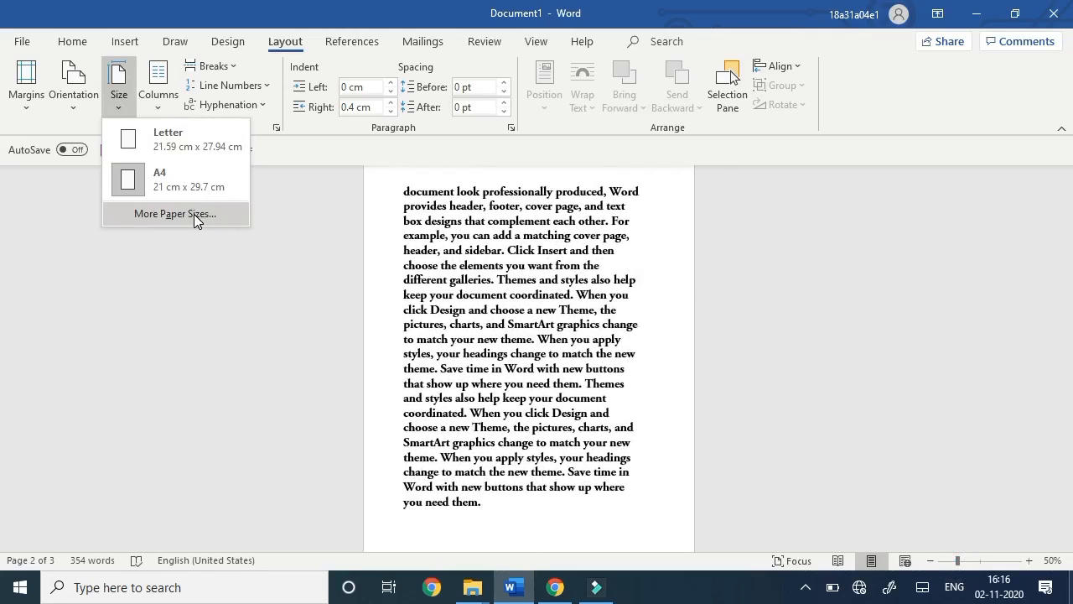
pyautogui.click(194, 214)
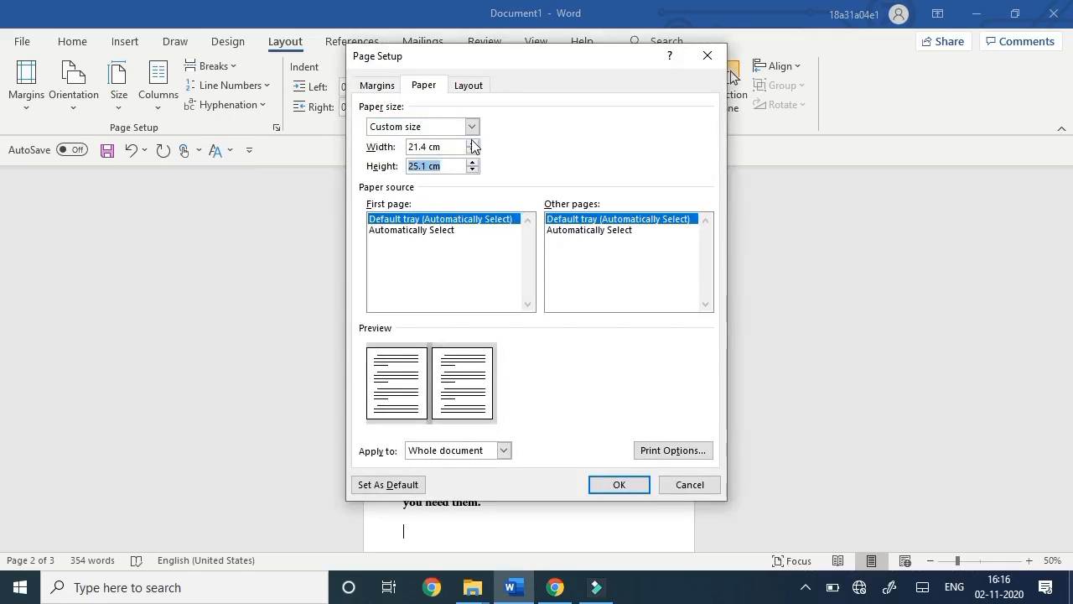
pyautogui.click(471, 143)
pyautogui.click(472, 169)
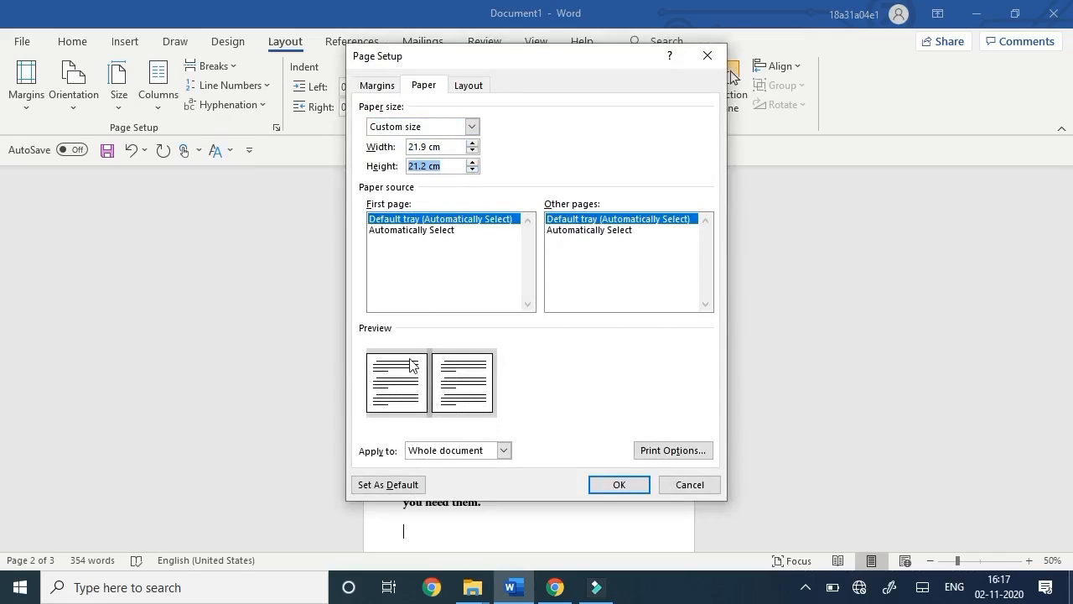
pyautogui.click(471, 142)
pyautogui.click(471, 142)
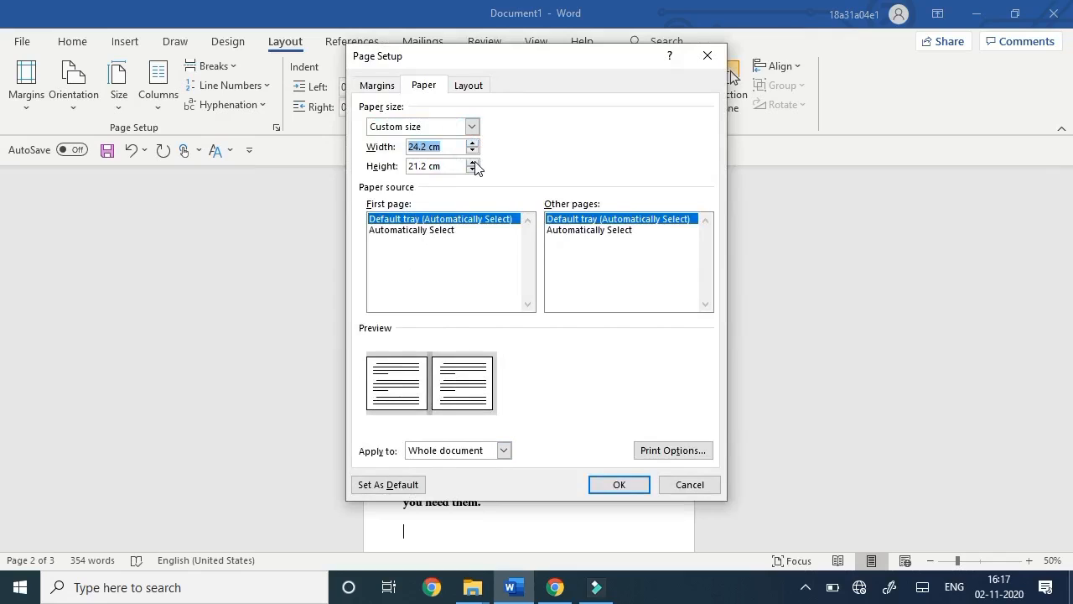
pyautogui.click(472, 162)
pyautogui.click(473, 162)
pyautogui.click(473, 163)
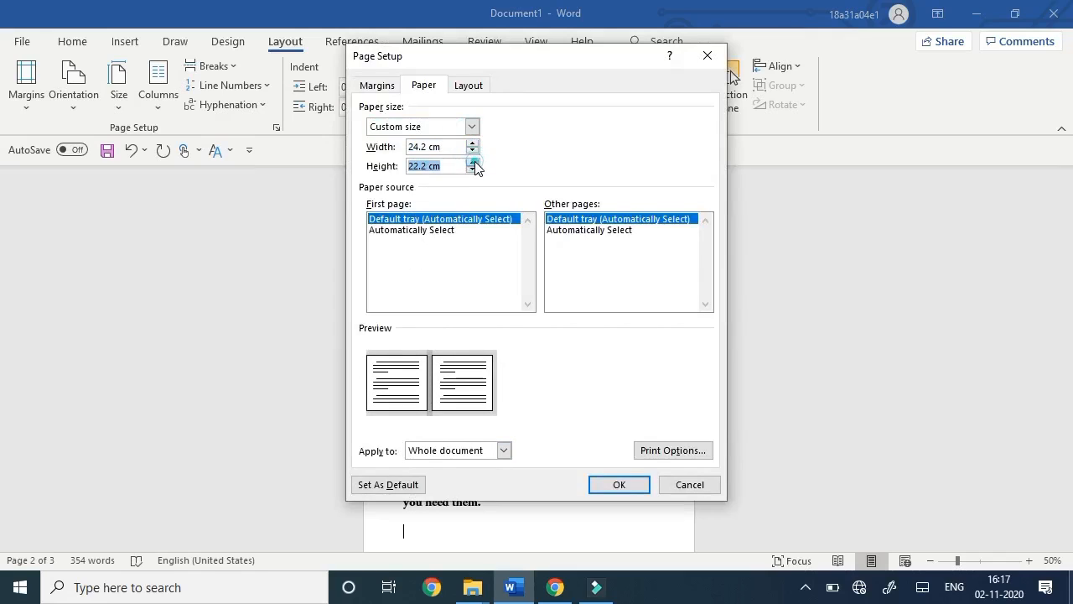
pyautogui.moveTo(473, 162); pyautogui.dragTo(473, 162)
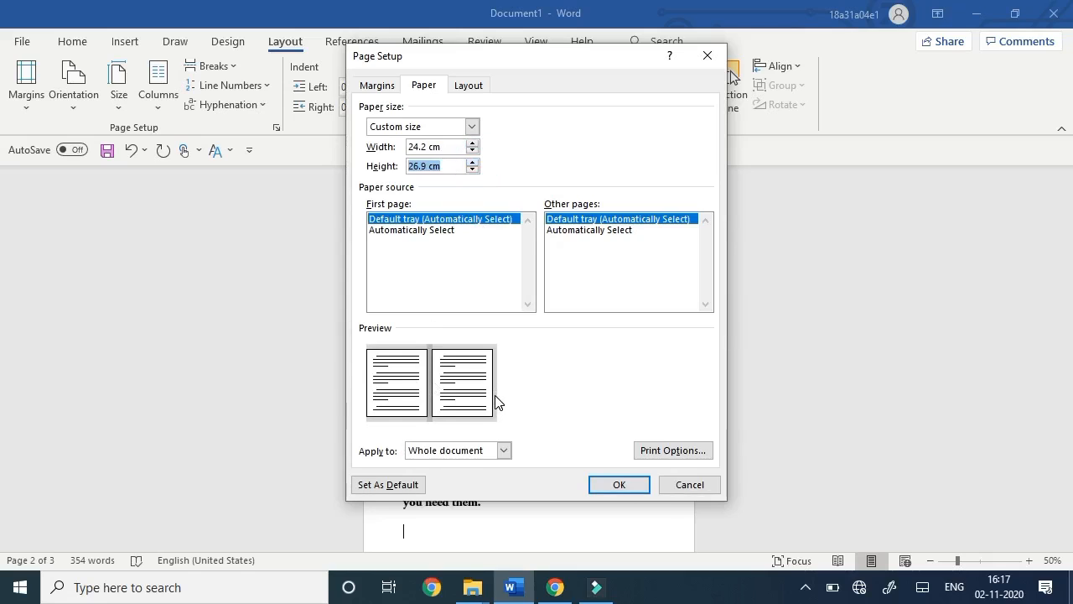
pyautogui.click(642, 490)
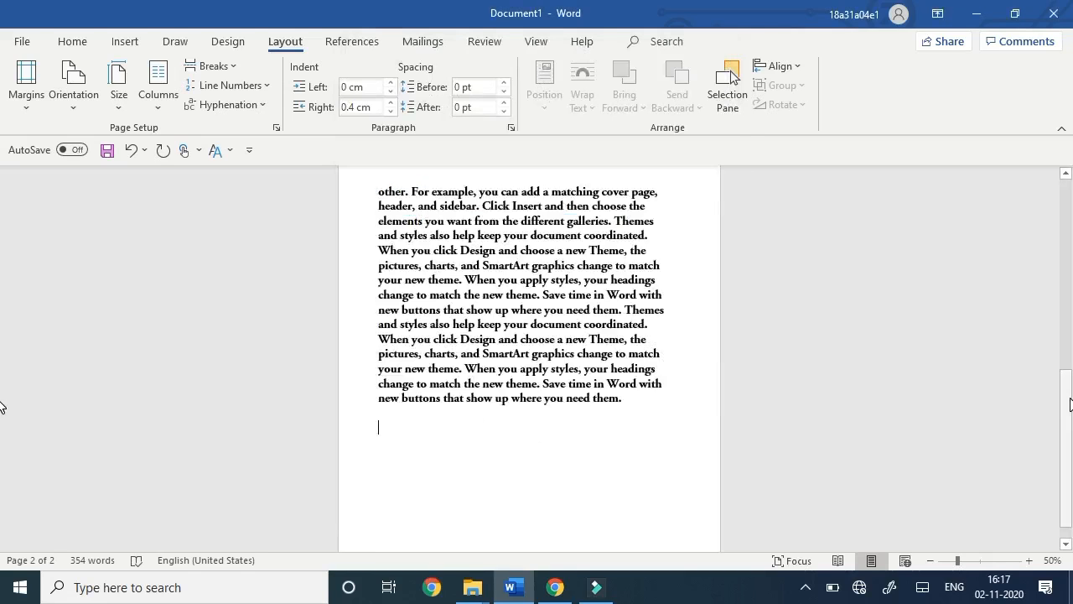
# Lay out the document text in two columns, and then in three columns.
pyautogui.moveTo(1070, 404); pyautogui.dragTo(1070, 352)
pyautogui.click(462, 471)
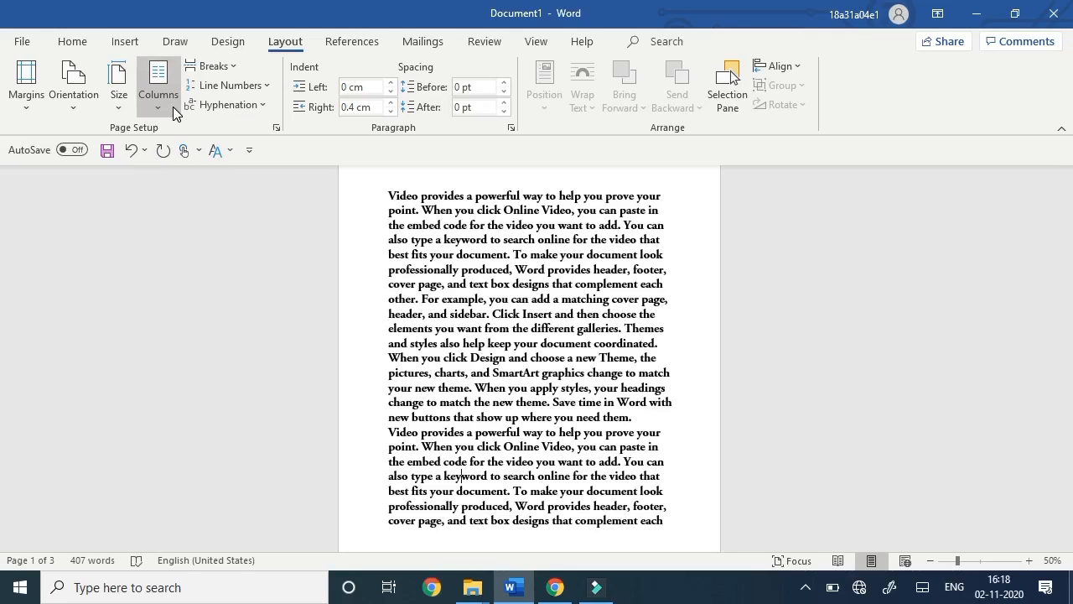
pyautogui.click(152, 98)
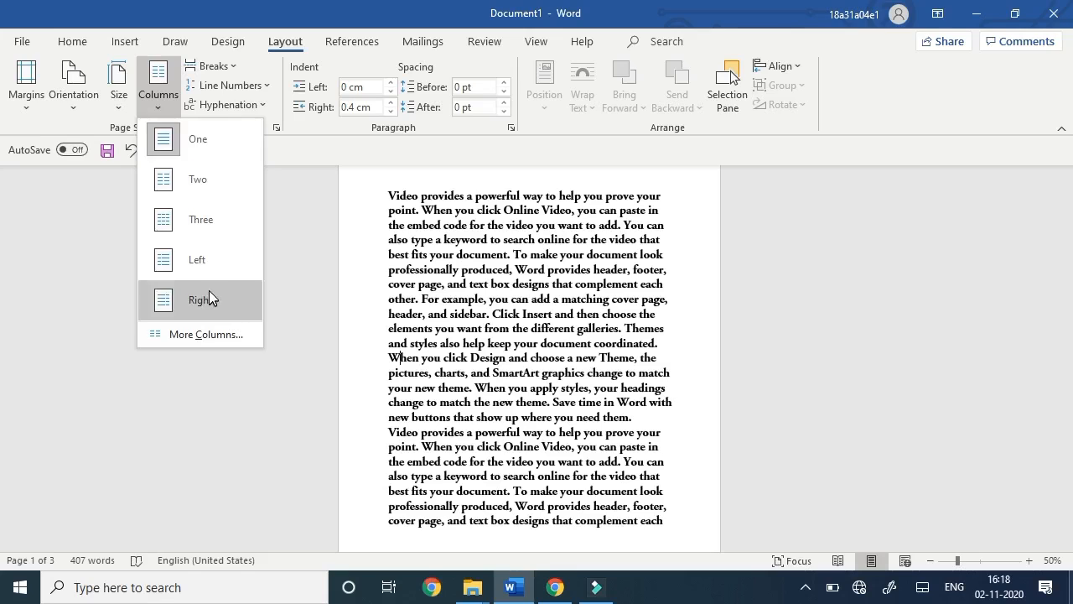
pyautogui.click(237, 179)
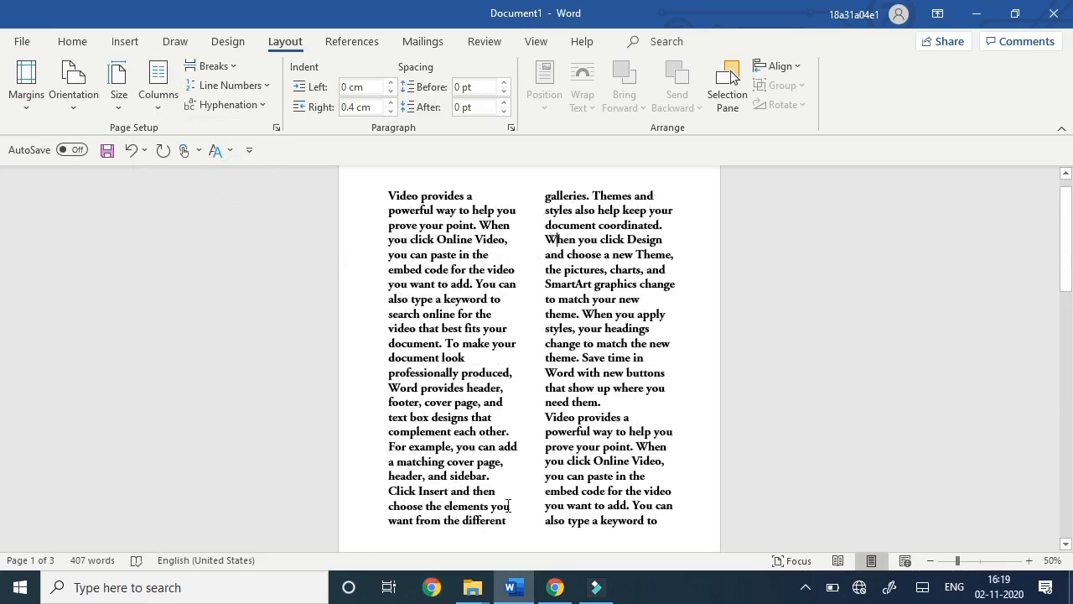
pyautogui.click(154, 101)
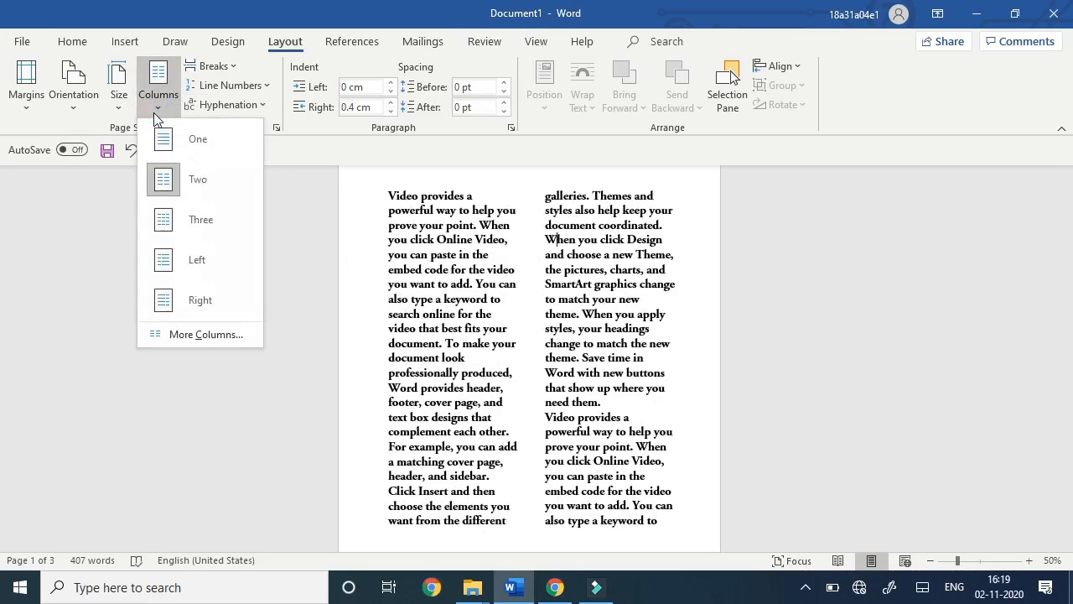
pyautogui.click(182, 228)
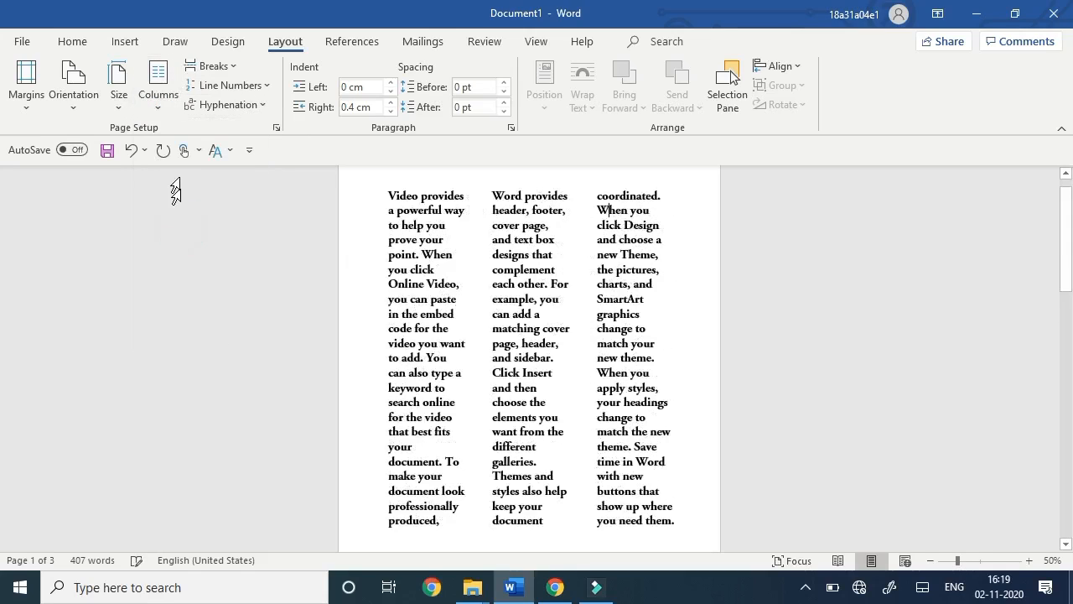
# Apply the Left column preset to the text, with a narrow first column and a wider second one.
pyautogui.click(158, 108)
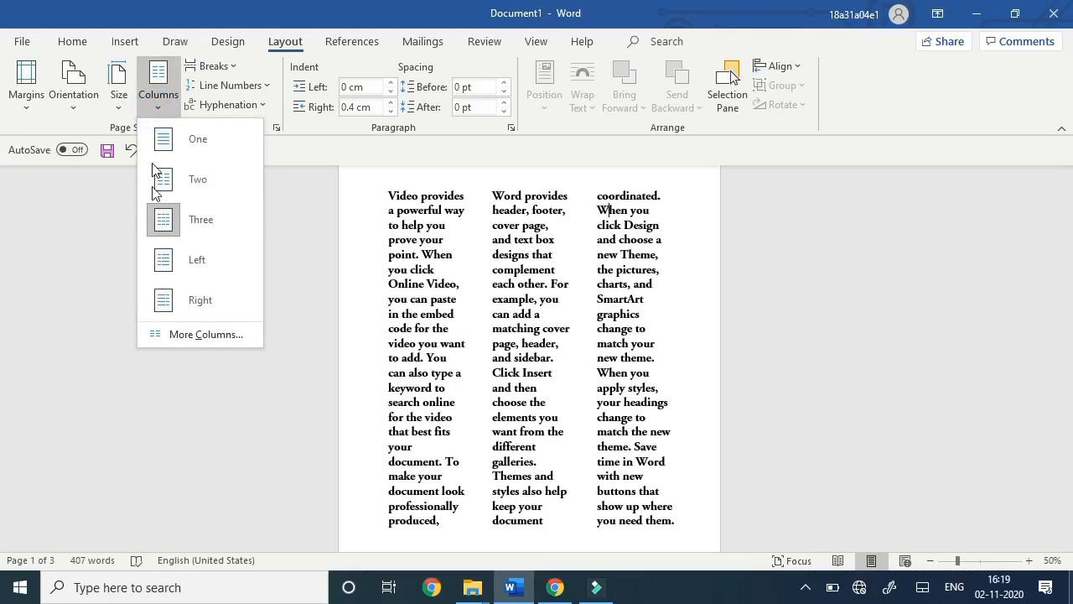
pyautogui.click(170, 260)
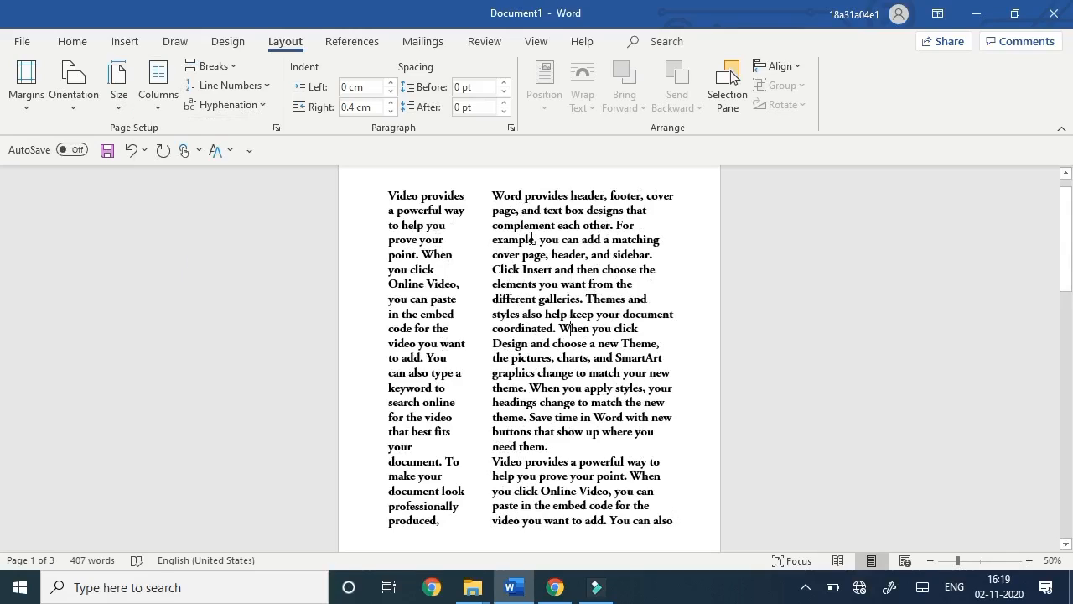
# Apply the Right column preset to the text, with a wide first column and a narrow second one.
pyautogui.click(157, 101)
pyautogui.click(252, 300)
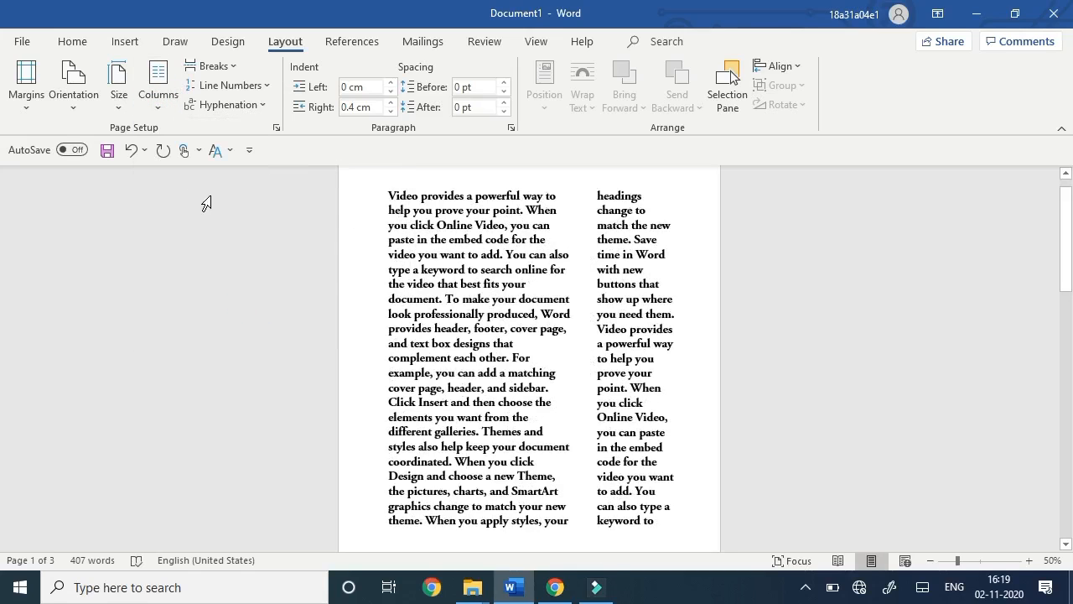
# Open the custom column settings and set the number of columns to 6 for the whole document.
pyautogui.click(171, 102)
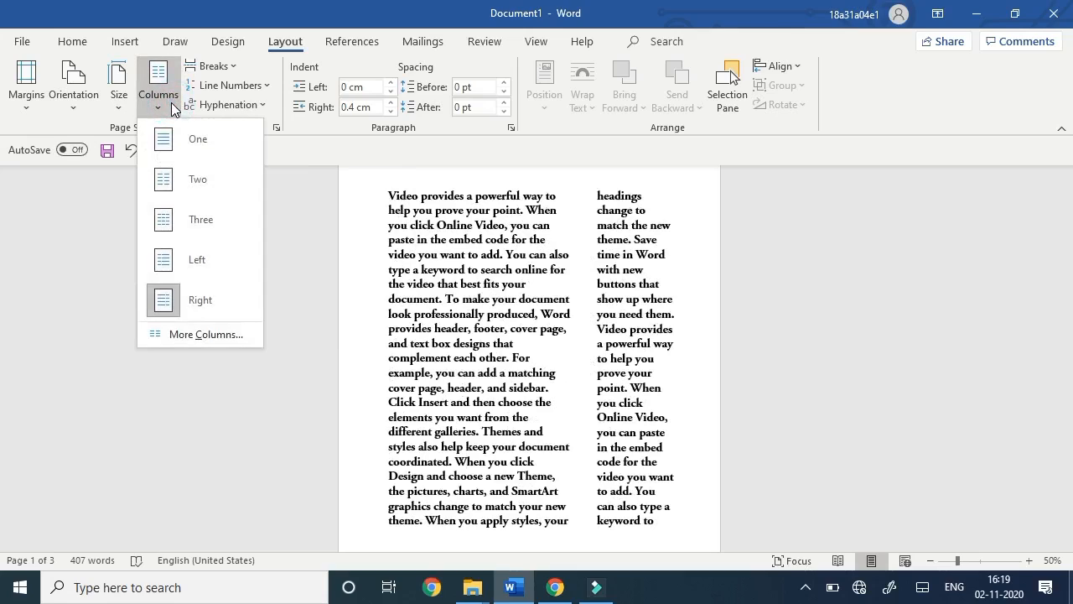
pyautogui.click(222, 335)
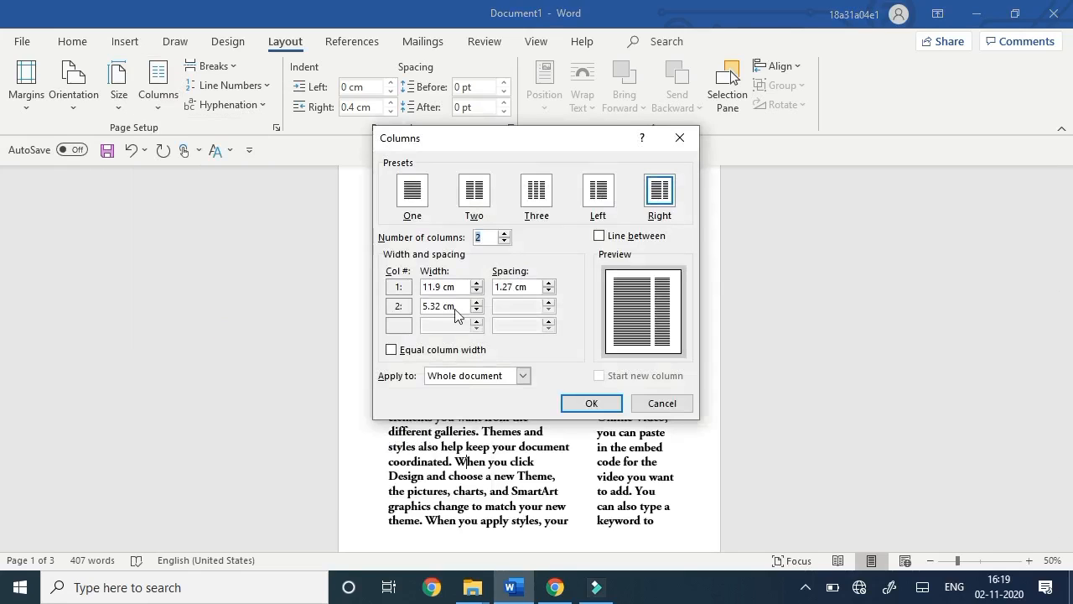
pyautogui.click(505, 233)
pyautogui.click(505, 233)
pyautogui.click(505, 233)
pyautogui.click(504, 233)
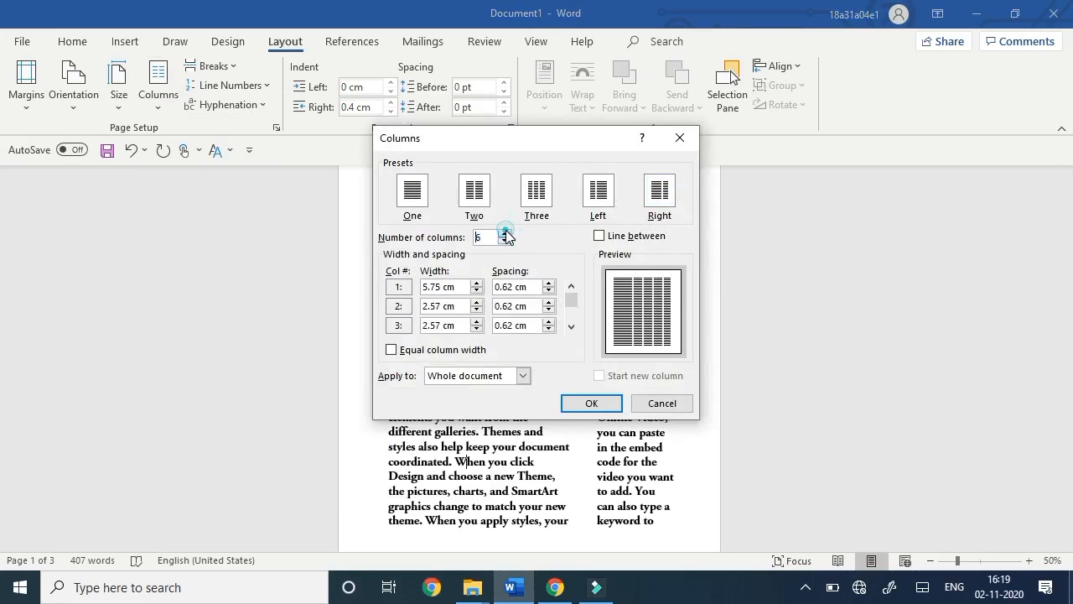
pyautogui.click(505, 233)
pyautogui.click(505, 233)
pyautogui.click(505, 233)
pyautogui.click(505, 233)
pyautogui.click(504, 240)
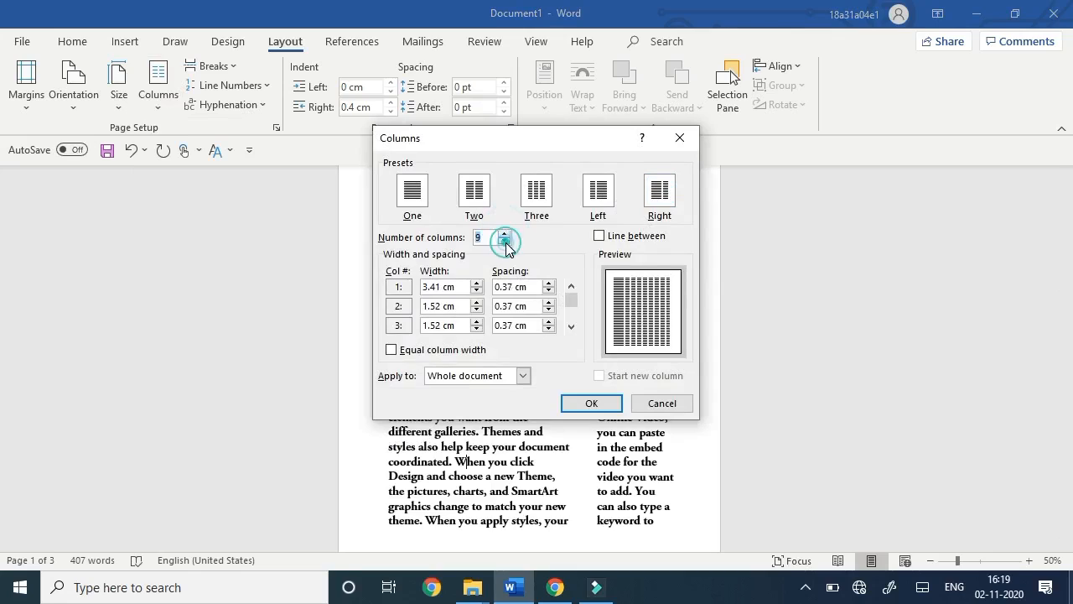
pyautogui.click(504, 241)
pyautogui.click(505, 241)
pyautogui.click(504, 240)
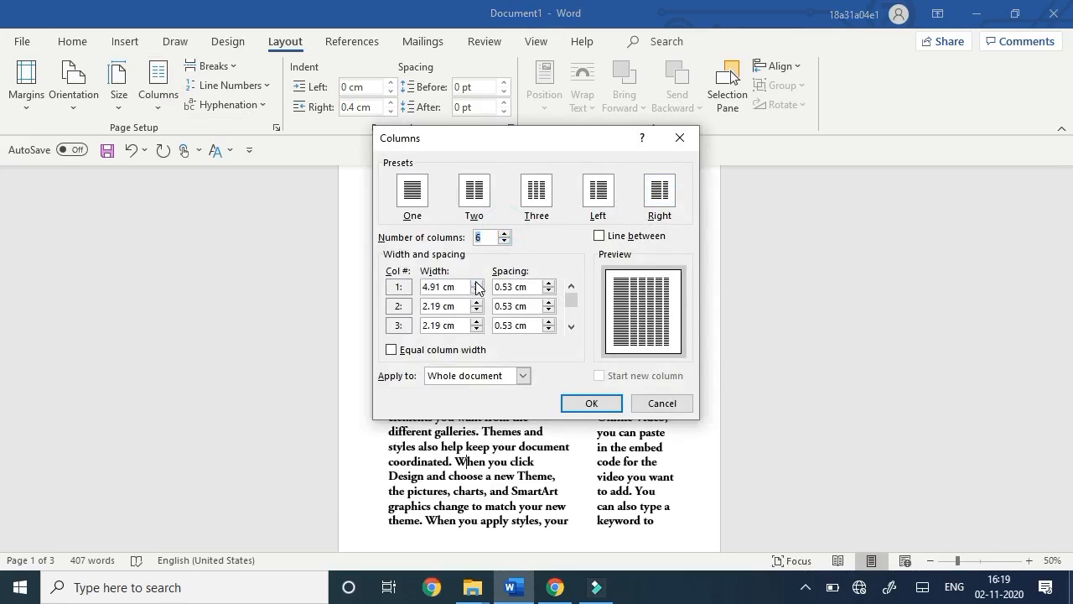
# Set the width of the first column to 5.9 cm.
pyautogui.click(478, 283)
pyautogui.click(478, 284)
pyautogui.click(479, 284)
pyautogui.click(478, 284)
pyautogui.click(478, 283)
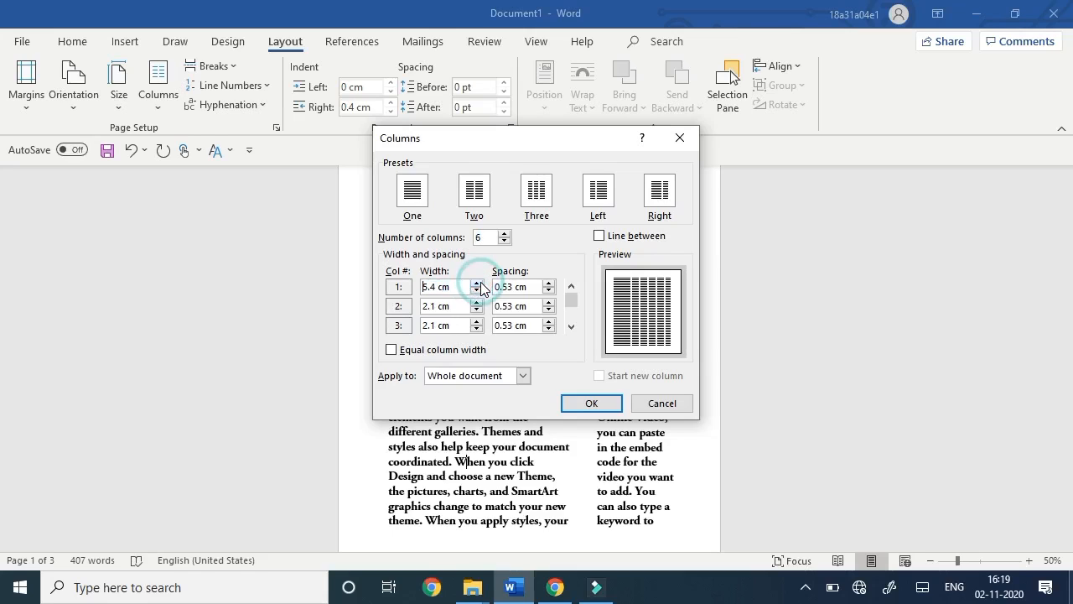
pyautogui.click(478, 283)
pyautogui.click(478, 284)
pyautogui.click(478, 284)
pyautogui.click(479, 284)
pyautogui.click(479, 284)
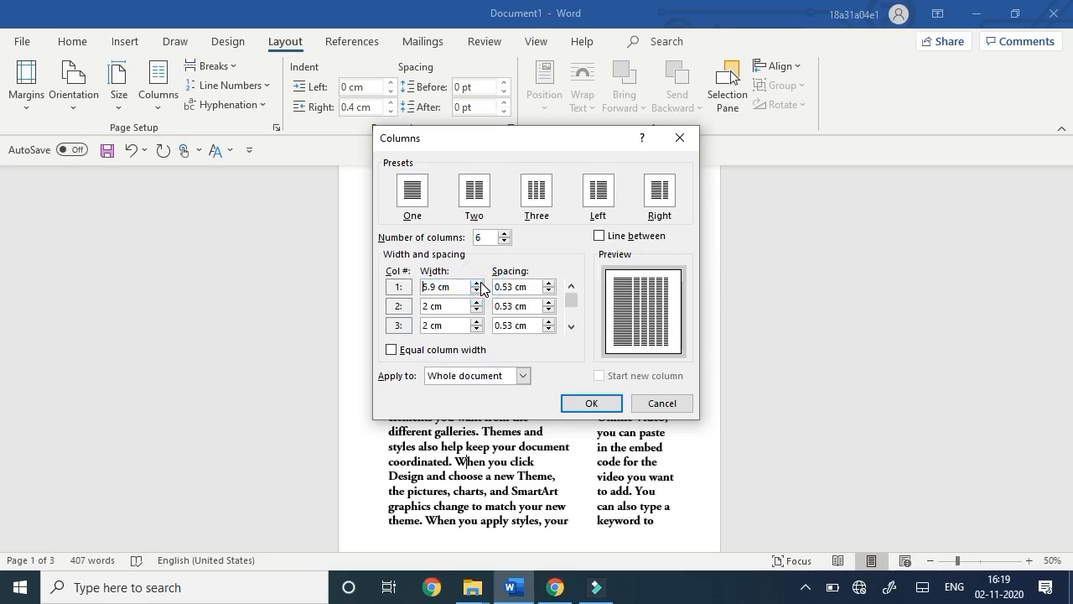
# Set the spacing after the first column to 1.2 cm and apply the custom column layout.
pyautogui.click(551, 278)
pyautogui.click(550, 283)
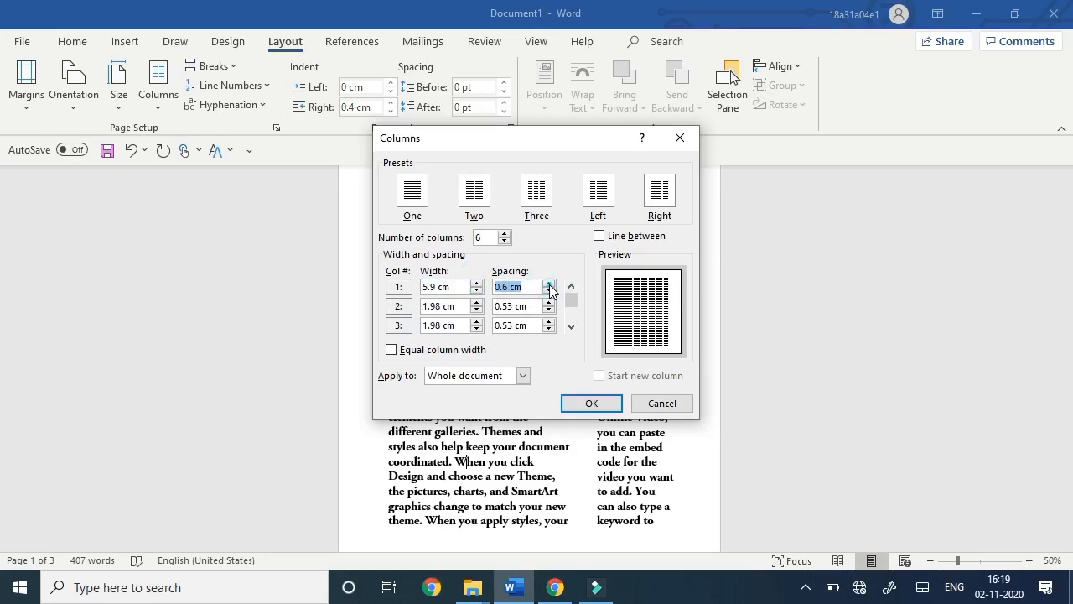
pyautogui.click(550, 283)
pyautogui.click(550, 283)
pyautogui.click(549, 283)
pyautogui.click(550, 284)
pyautogui.click(550, 284)
pyautogui.click(549, 284)
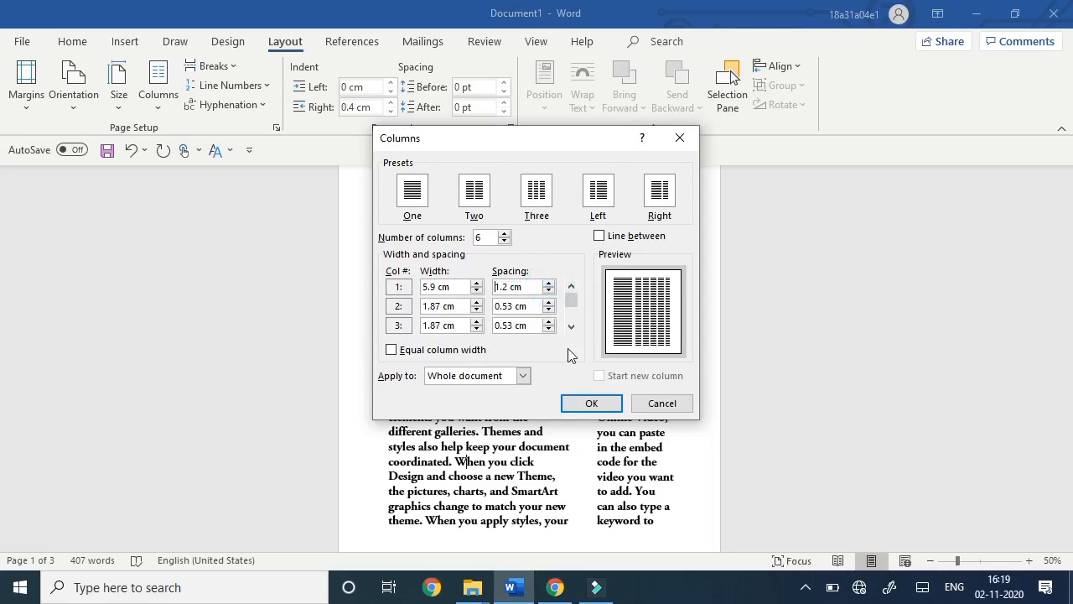
pyautogui.click(592, 402)
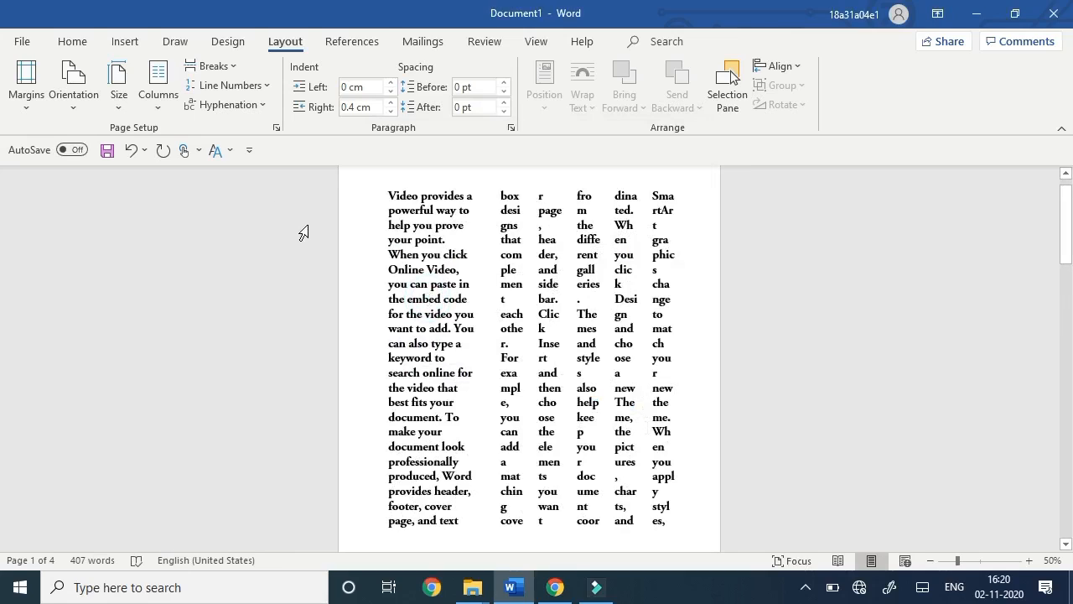
# Undo the column layouts so the text runs in a single column.
pyautogui.hotkey('ctrl', 'z')
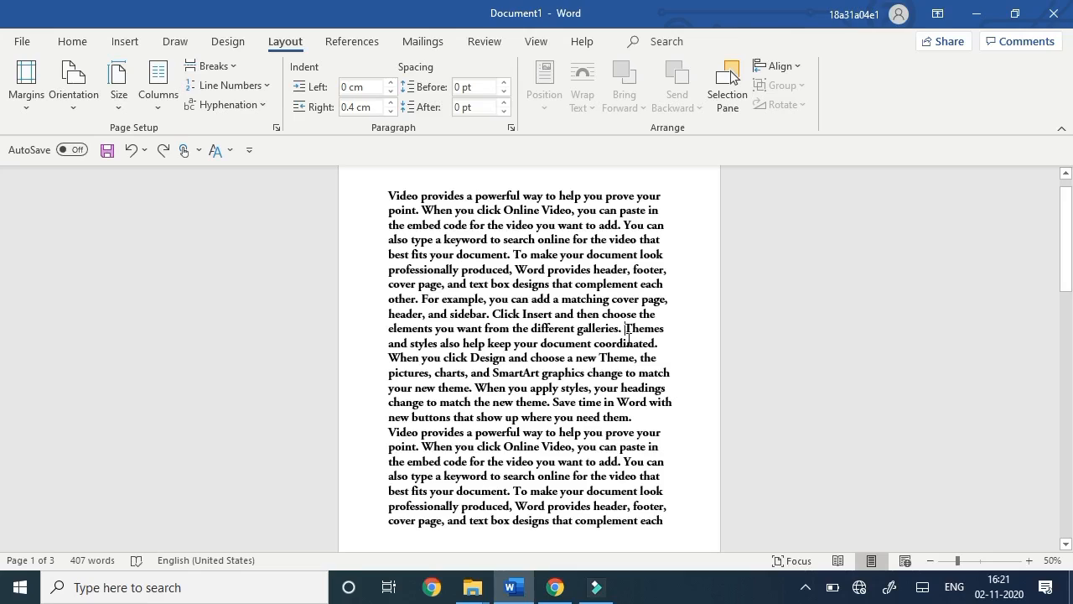
# Insert a page break before the sentence beginning "Themes and styles also help" and check the page flow.
pyautogui.click(218, 65)
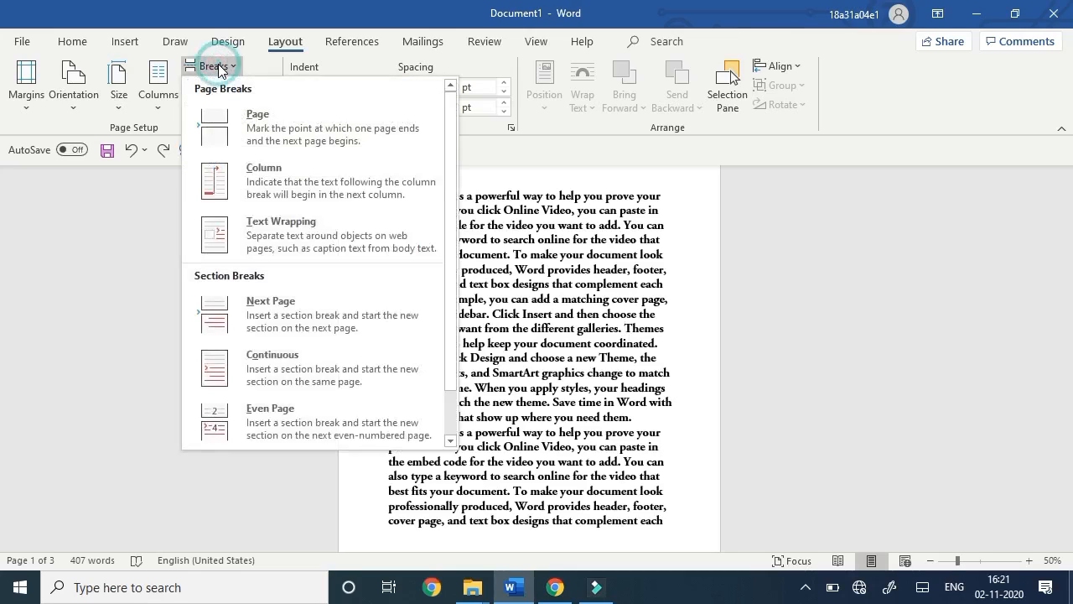
pyautogui.click(387, 139)
pyautogui.scroll(3, 1052, 275)
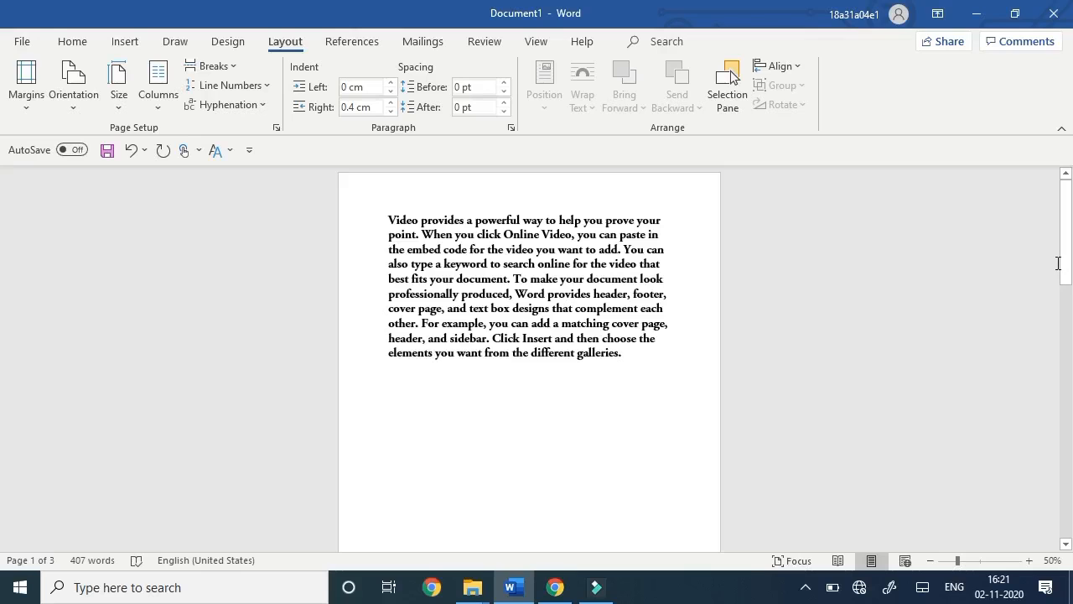
pyautogui.moveTo(1065, 264); pyautogui.dragTo(1055, 332)
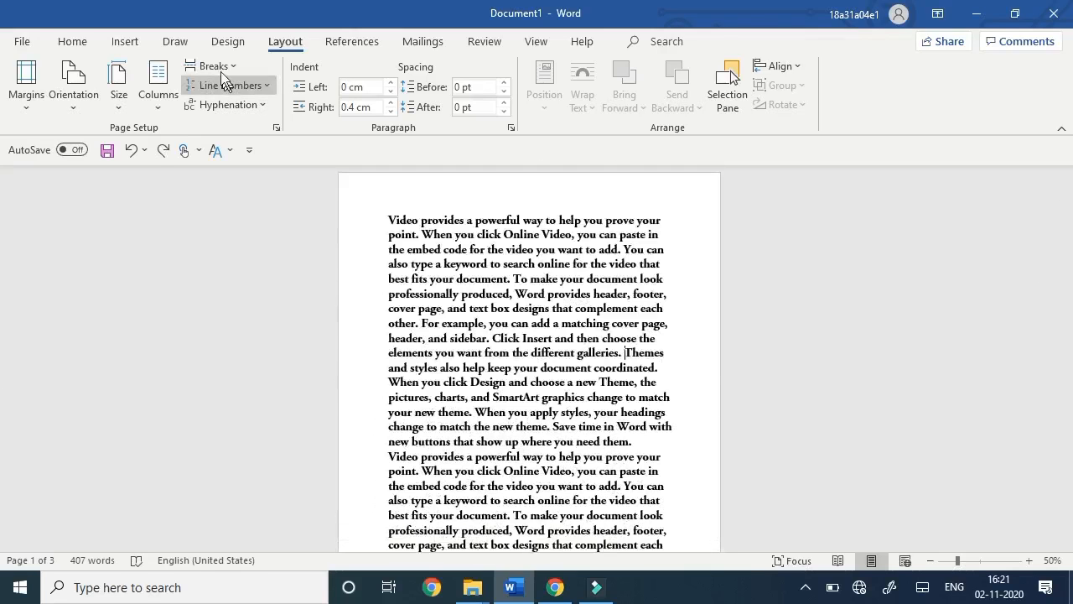
# Insert a column break before "Themes" in the single-column text, and one before "search online" in the two-column text.
pyautogui.click(220, 66)
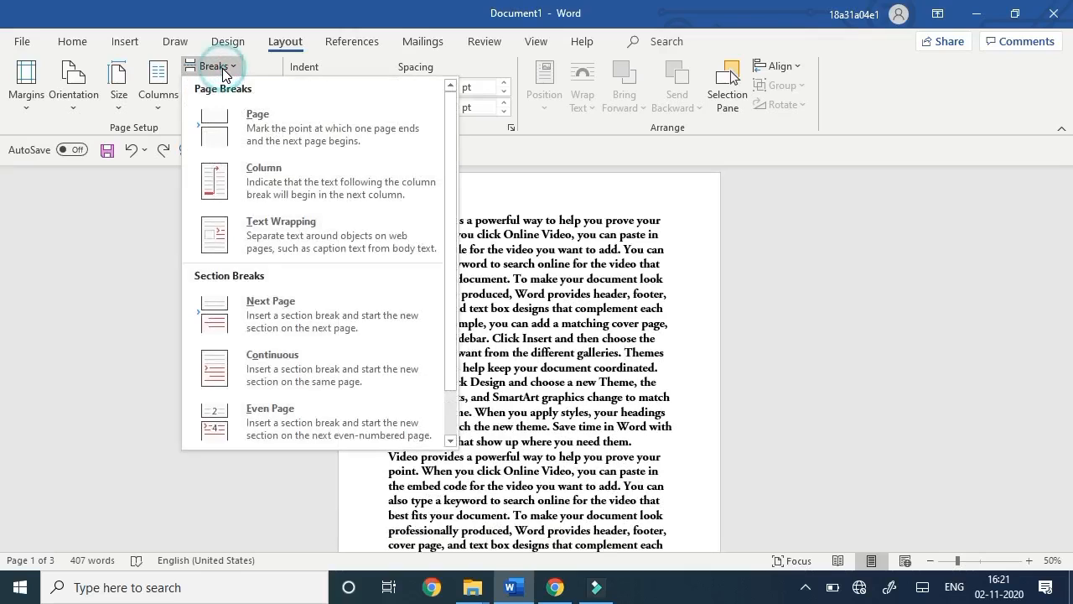
pyautogui.click(270, 191)
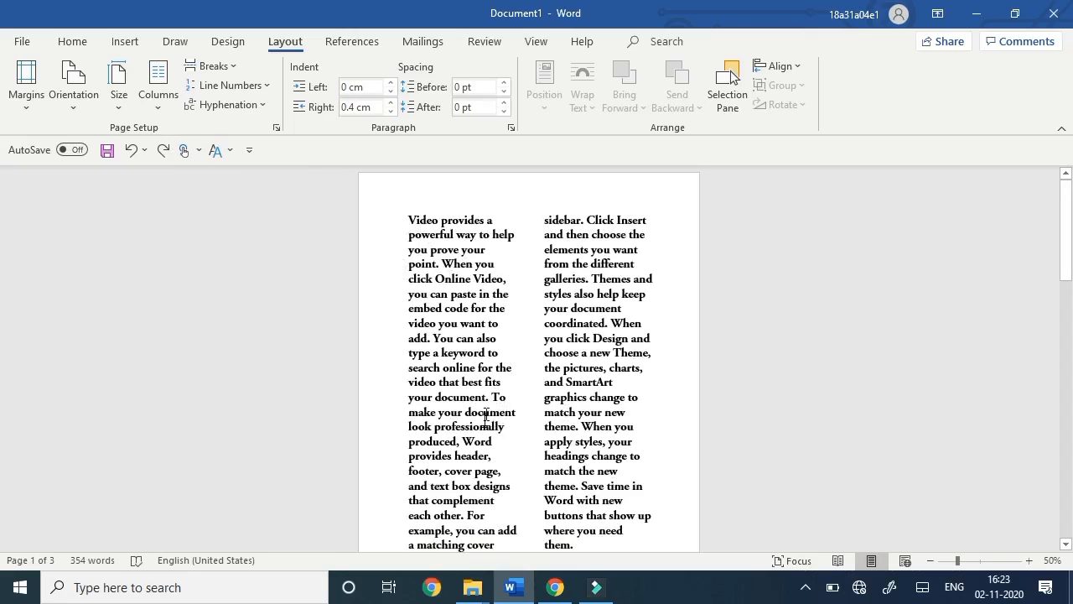
pyautogui.click(214, 64)
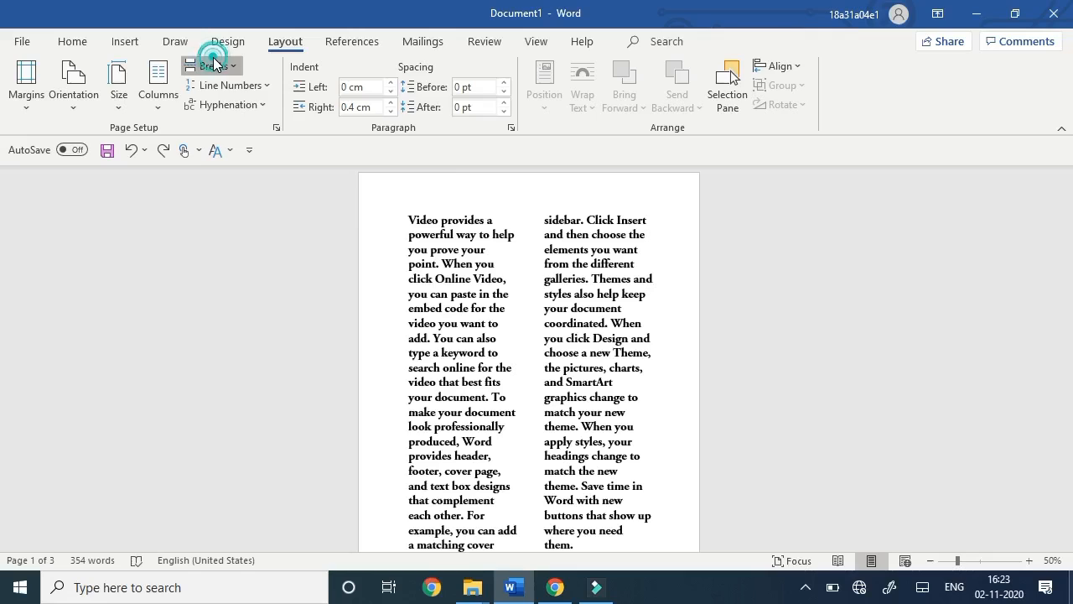
pyautogui.click(260, 172)
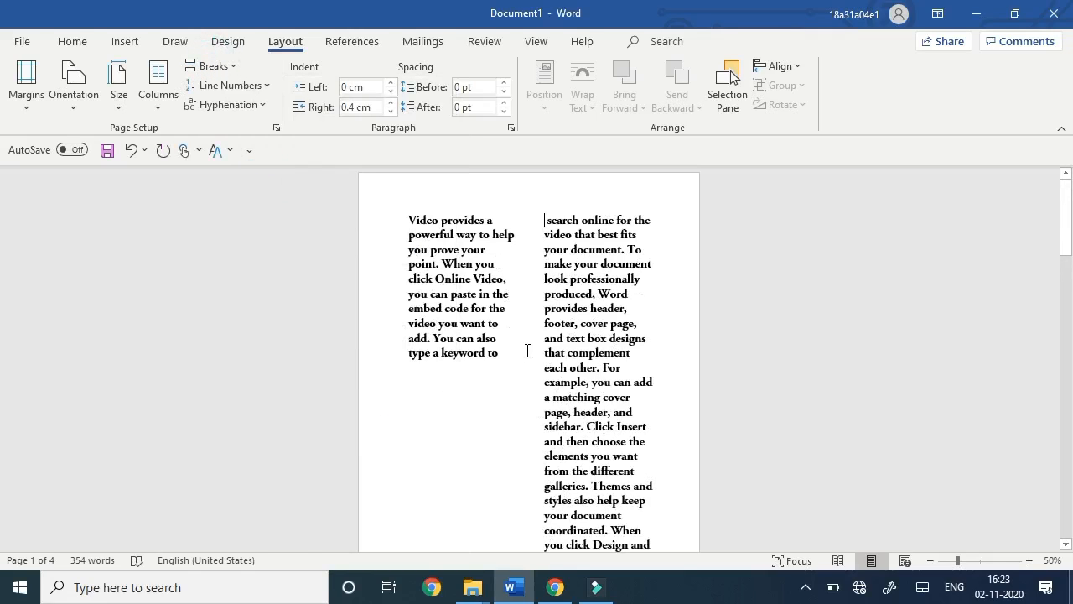
pyautogui.scroll(-1, 519, 349)
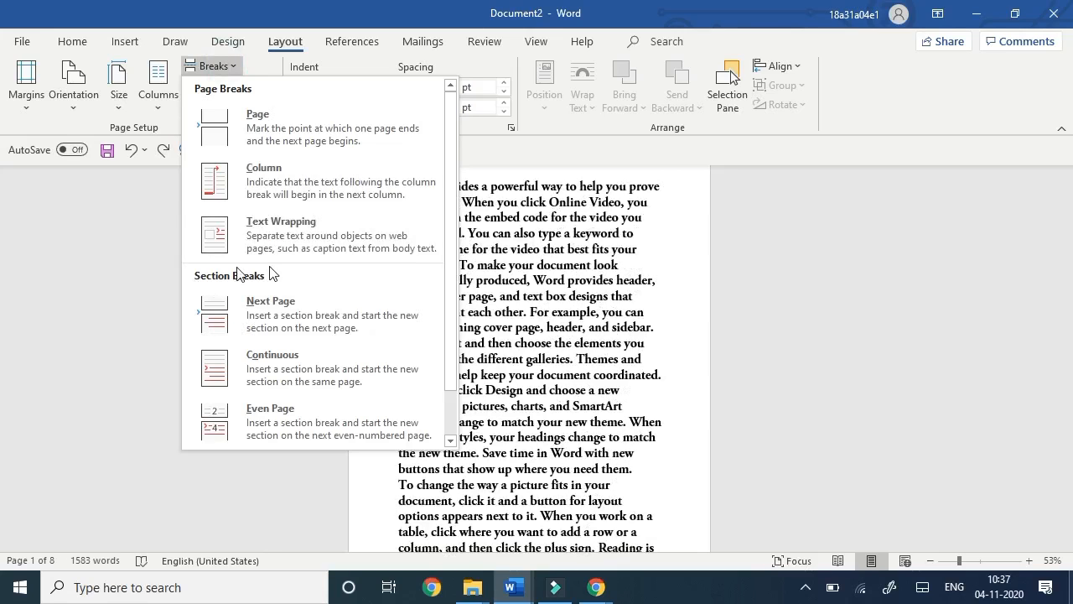
# Insert a Next Page section break before the sentence beginning "To make your document look professionally produced".
pyautogui.click(459, 270)
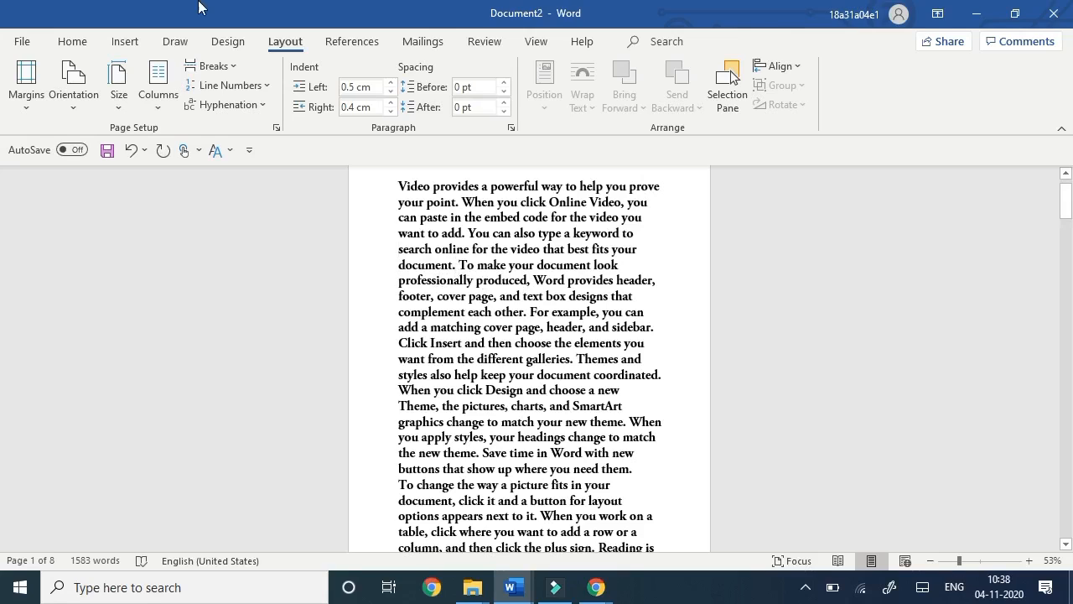
pyautogui.click(211, 65)
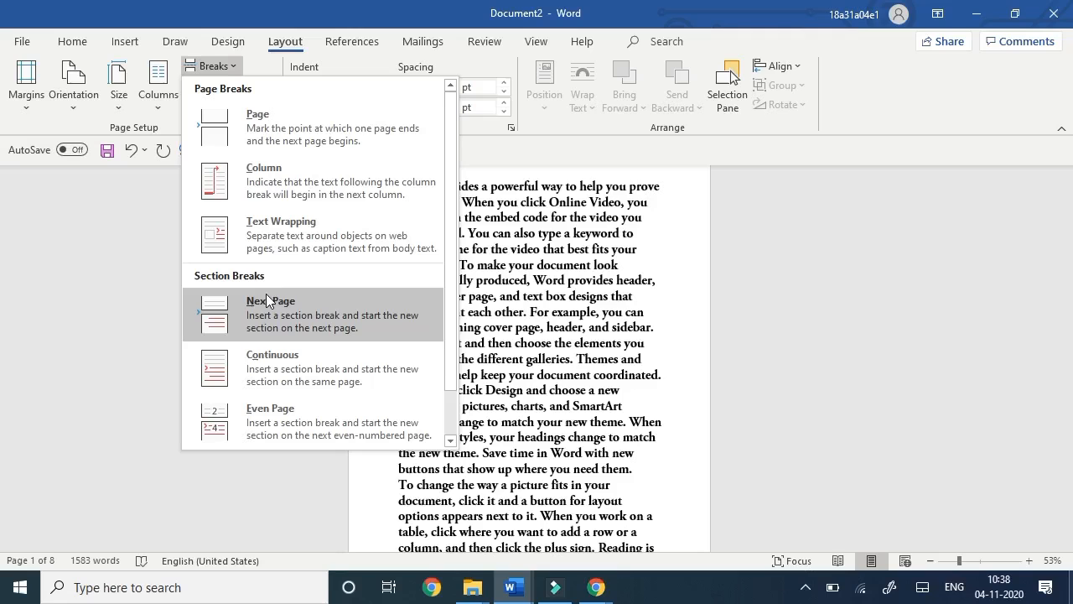
pyautogui.click(269, 309)
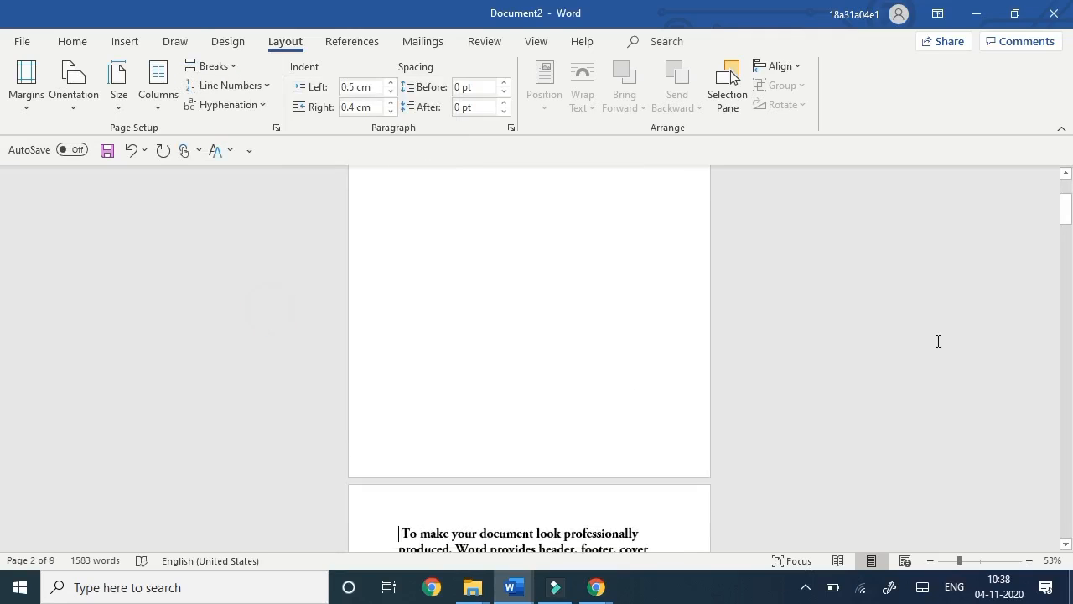
# Remove the Next Page section break after the word "document." in the first paragraph.
pyautogui.moveTo(1071, 201); pyautogui.dragTo(1071, 179)
pyautogui.click(457, 300)
pyautogui.press('Delete')
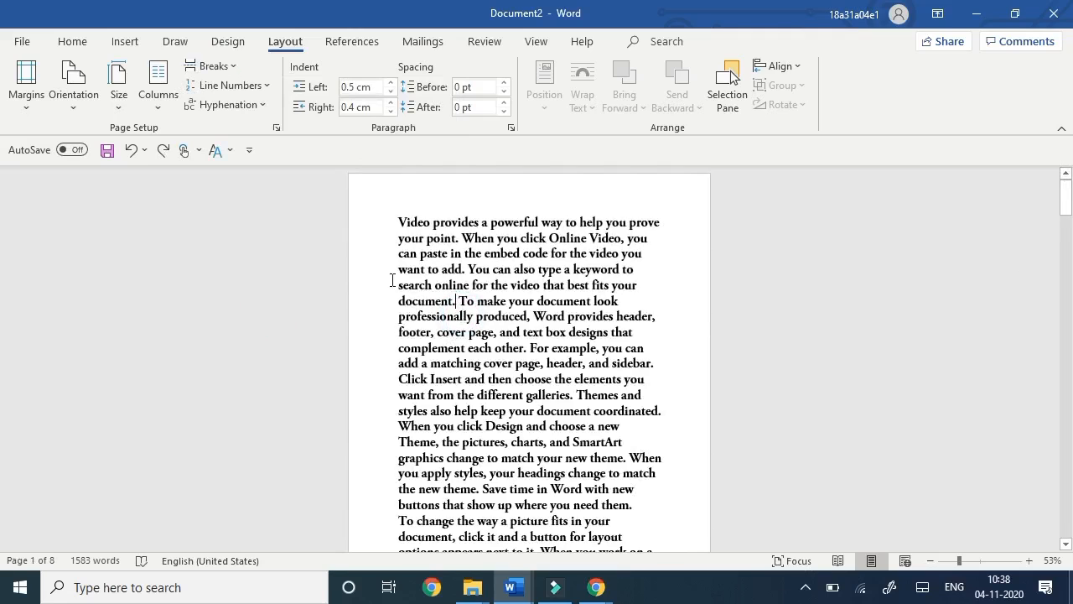
# Insert a Continuous section break before the sentence beginning "To make your document look professionally produced".
pyautogui.click(211, 66)
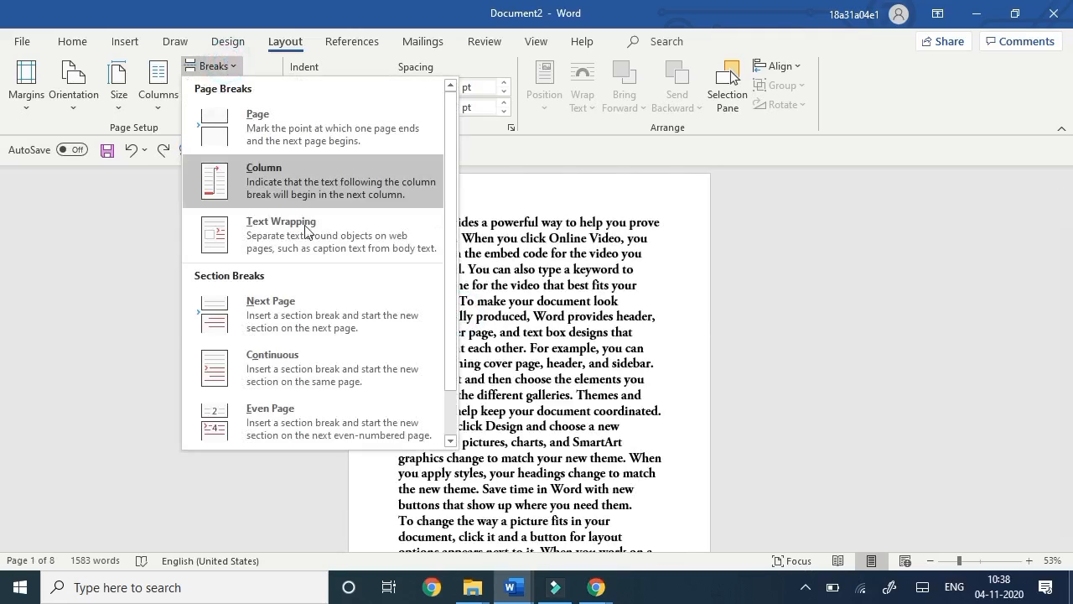
pyautogui.click(355, 350)
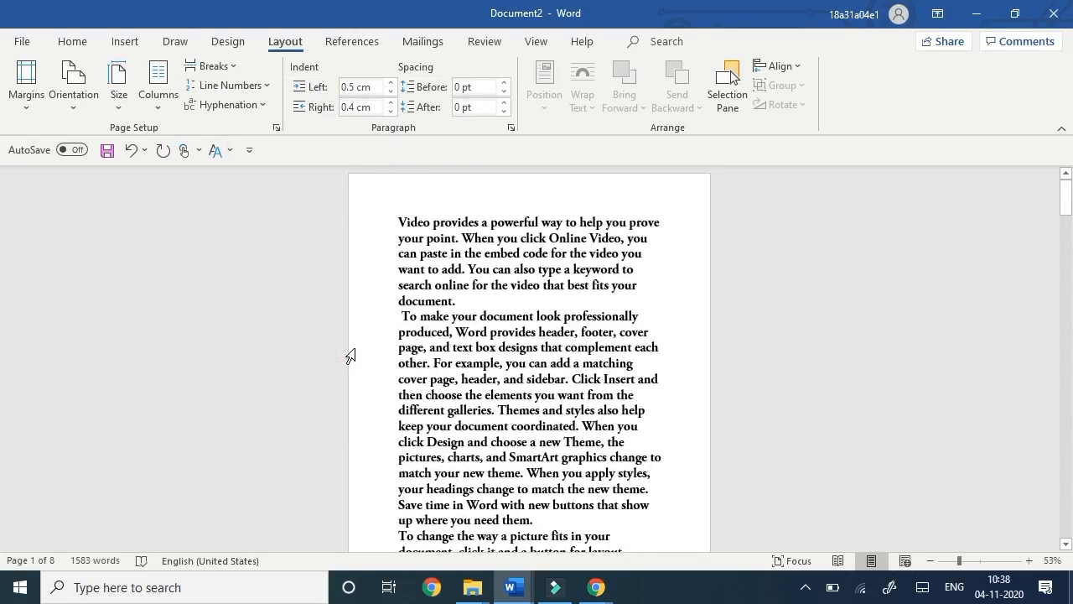
pyautogui.click(221, 66)
pyautogui.scroll(-1, 358, 376)
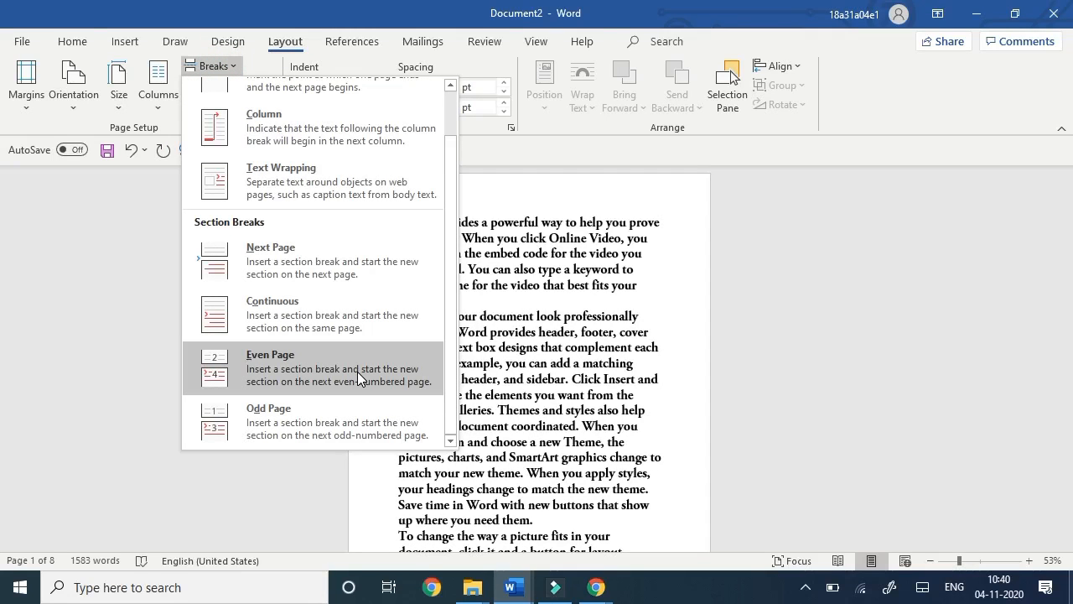
pyautogui.click(357, 372)
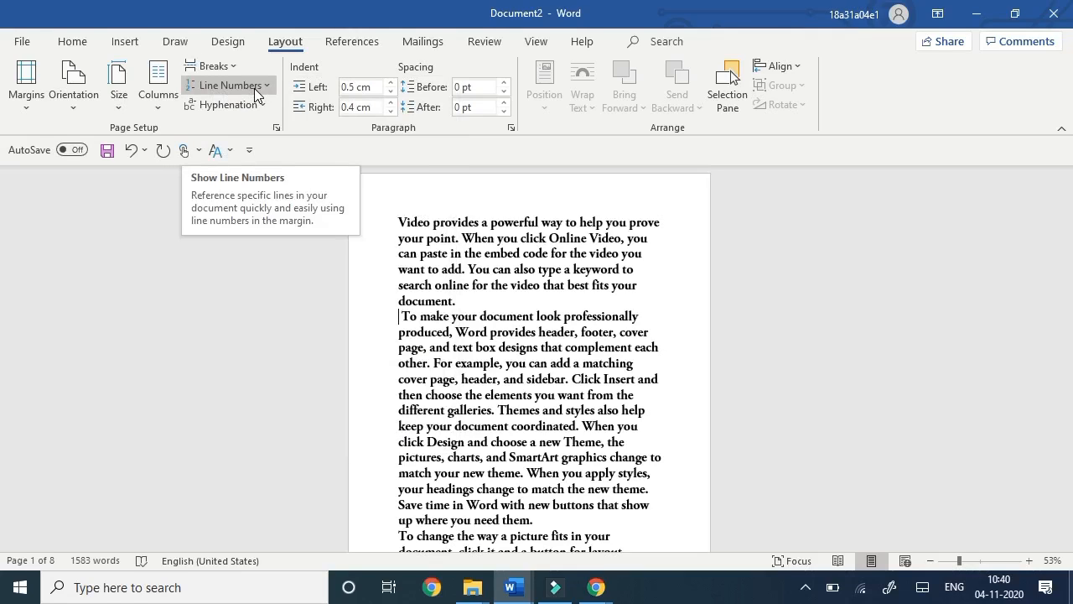
# Set the document's line numbering to None.
pyautogui.click(254, 88)
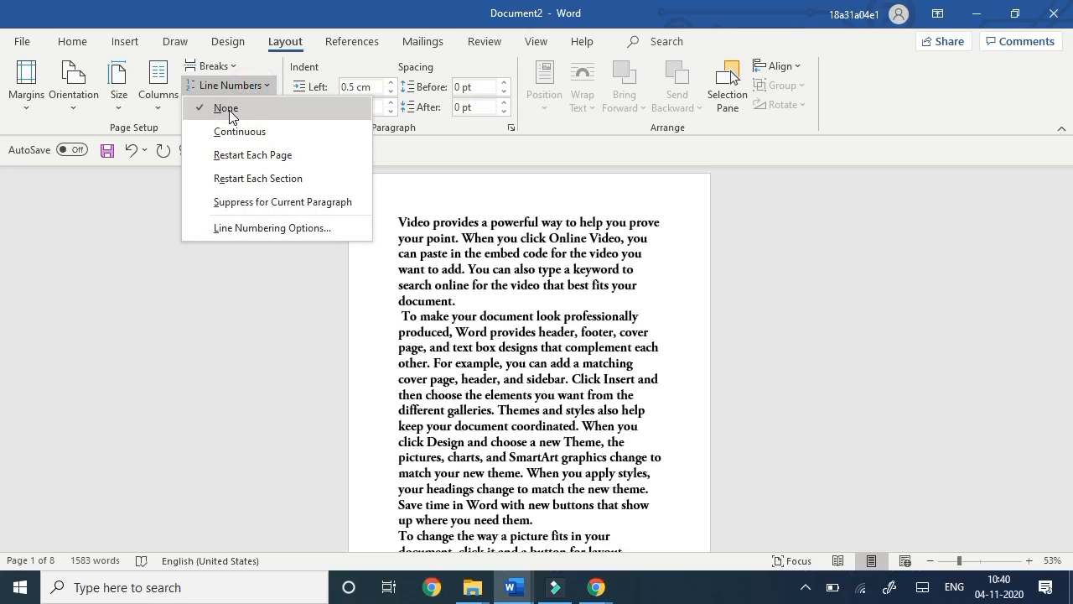
pyautogui.click(228, 109)
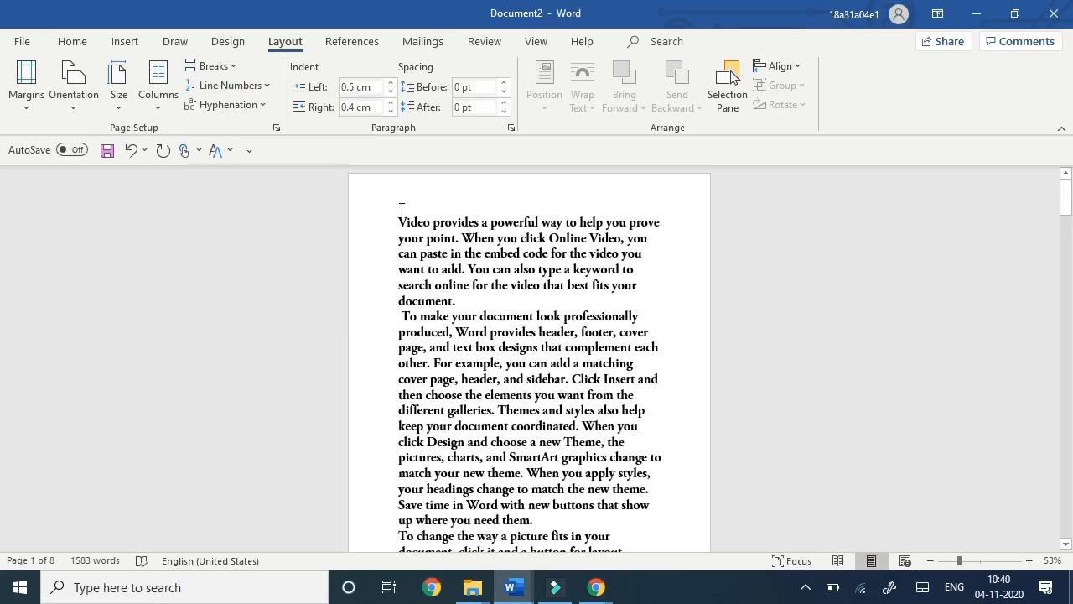
# Remove the section break before "To make your document" and number the lines with the Continuous option, checking the following page.
pyautogui.click(239, 85)
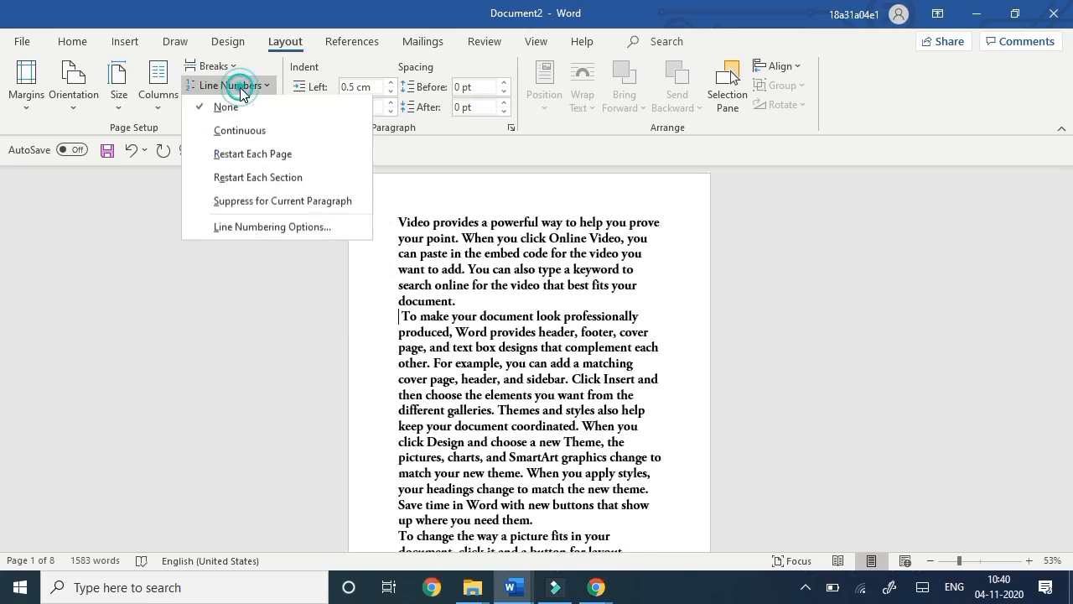
pyautogui.press('BackSpace')
pyautogui.click(282, 130)
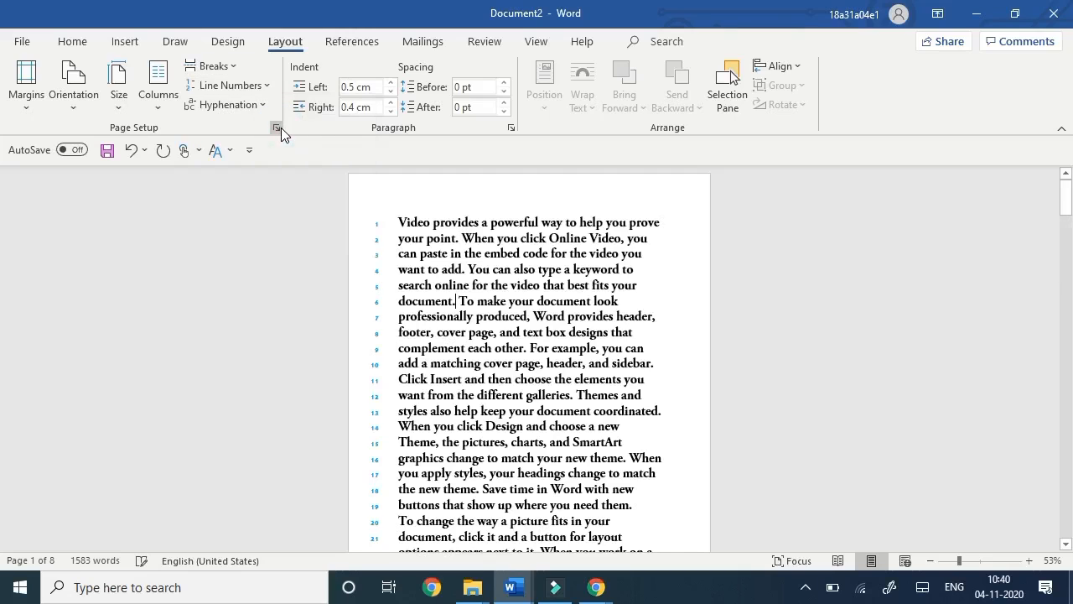
pyautogui.scroll(-4, 0, 226)
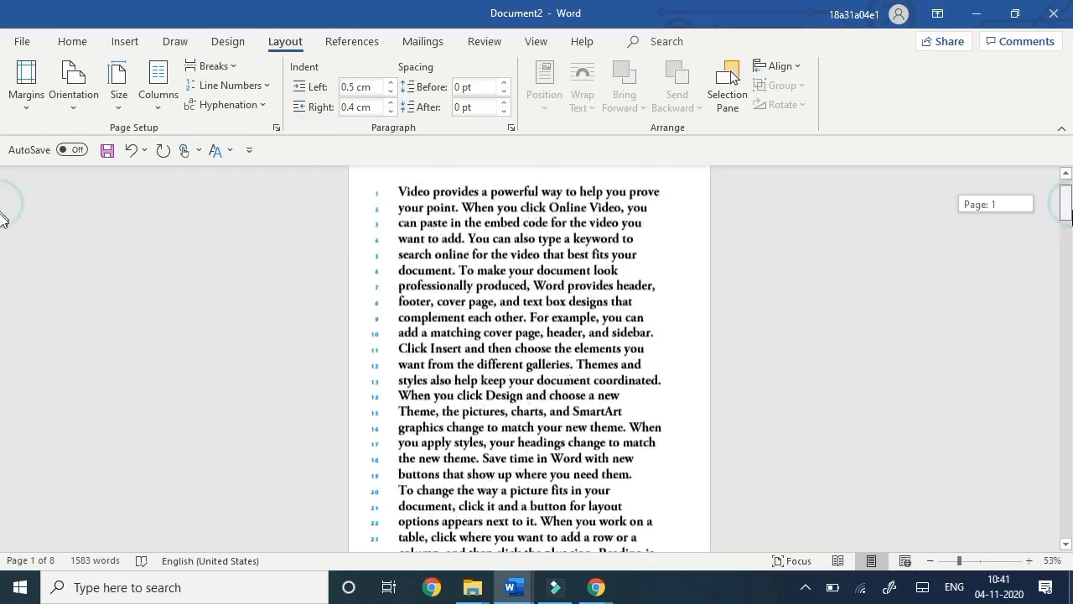
pyautogui.scroll(-2, 0, 226)
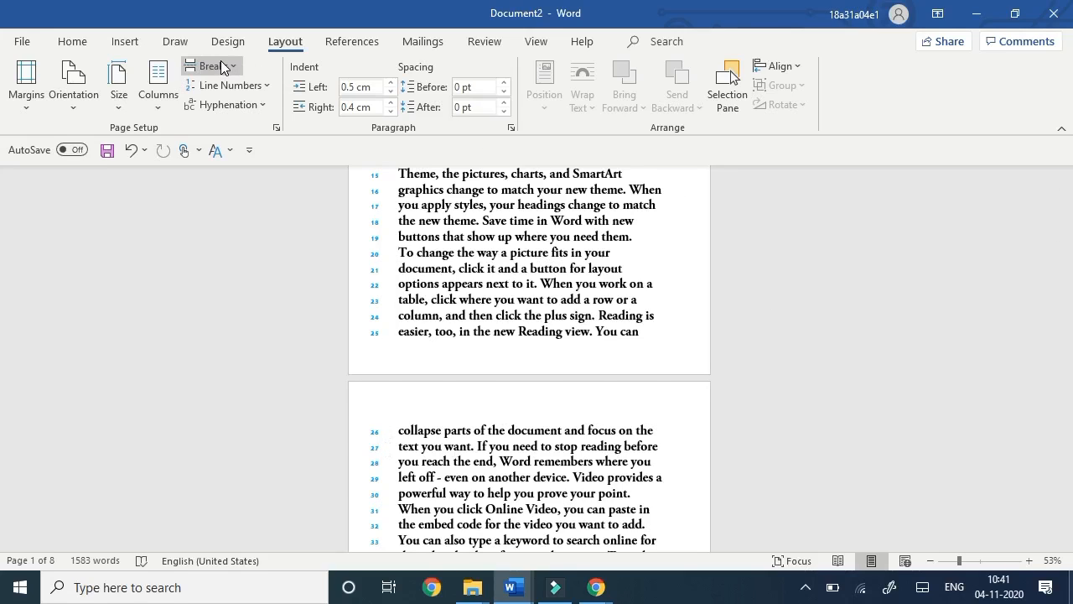
# Set the document's line numbering to Restart Each Page and check the numbering on the following page.
pyautogui.click(242, 87)
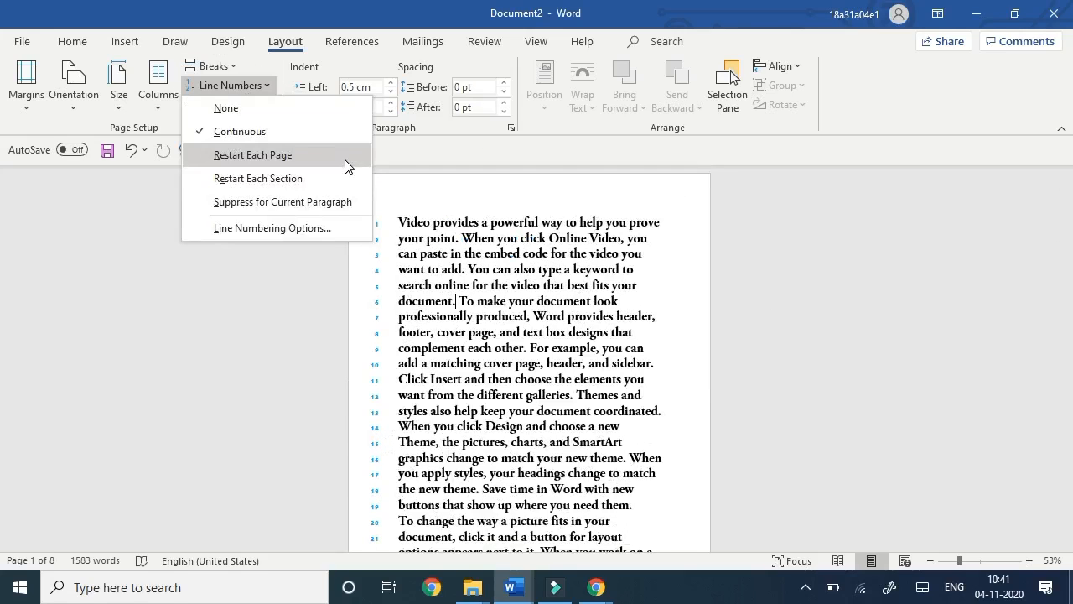
pyautogui.click(345, 160)
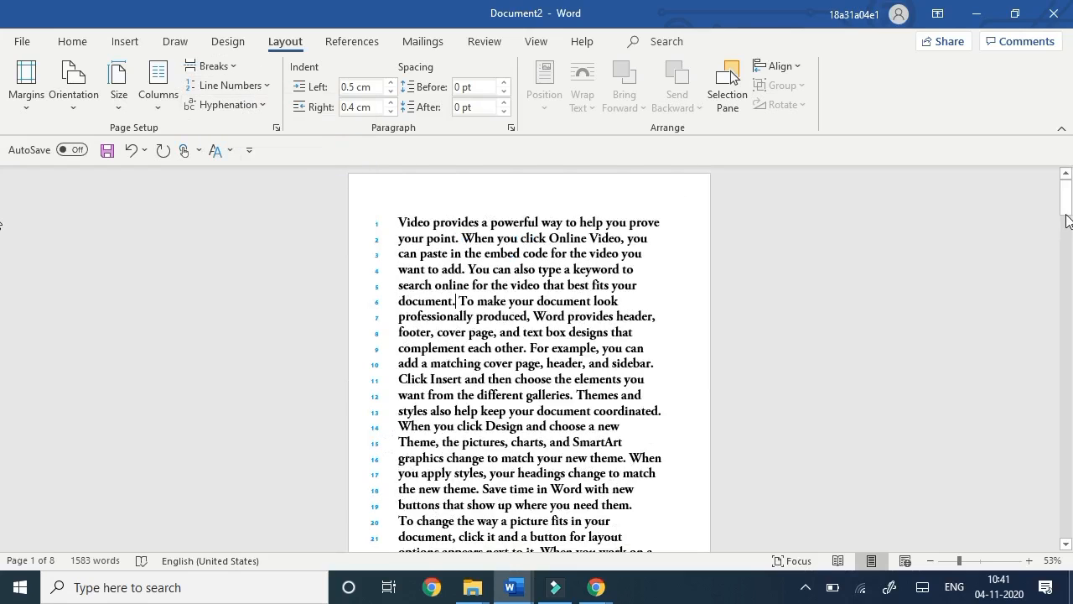
pyautogui.moveTo(1066, 220); pyautogui.dragTo(1067, 249)
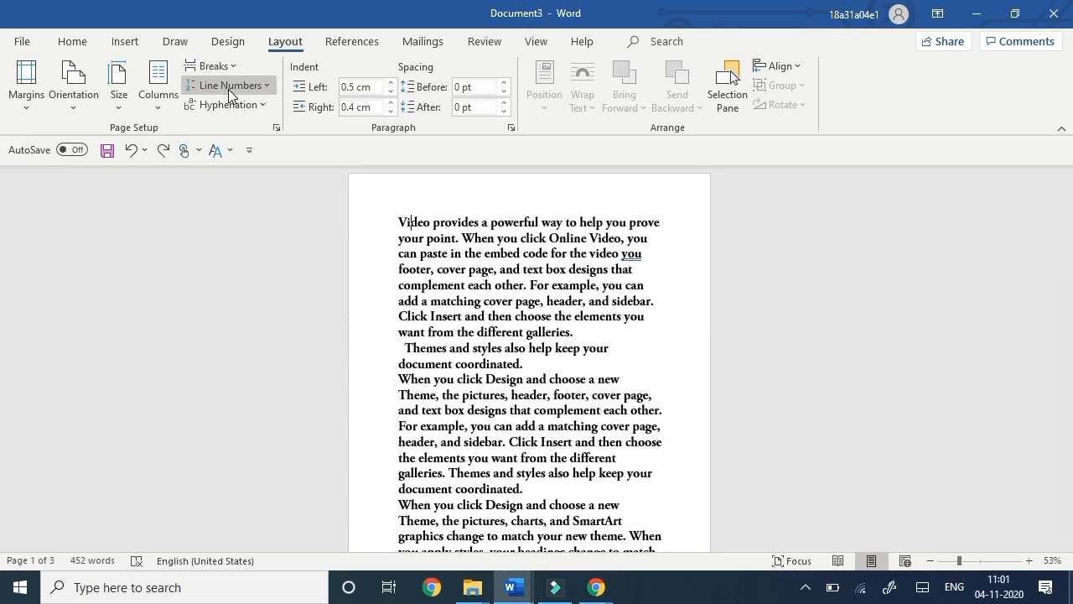
# Switch to Document3 and set its line numbering to Restart Each Section.
pyautogui.click(228, 86)
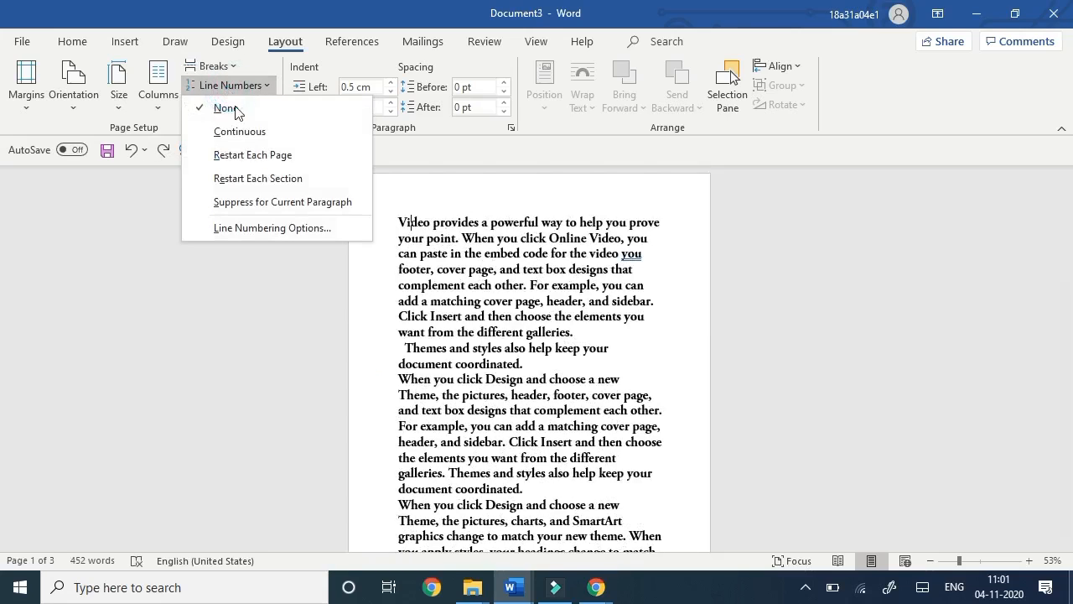
pyautogui.click(267, 179)
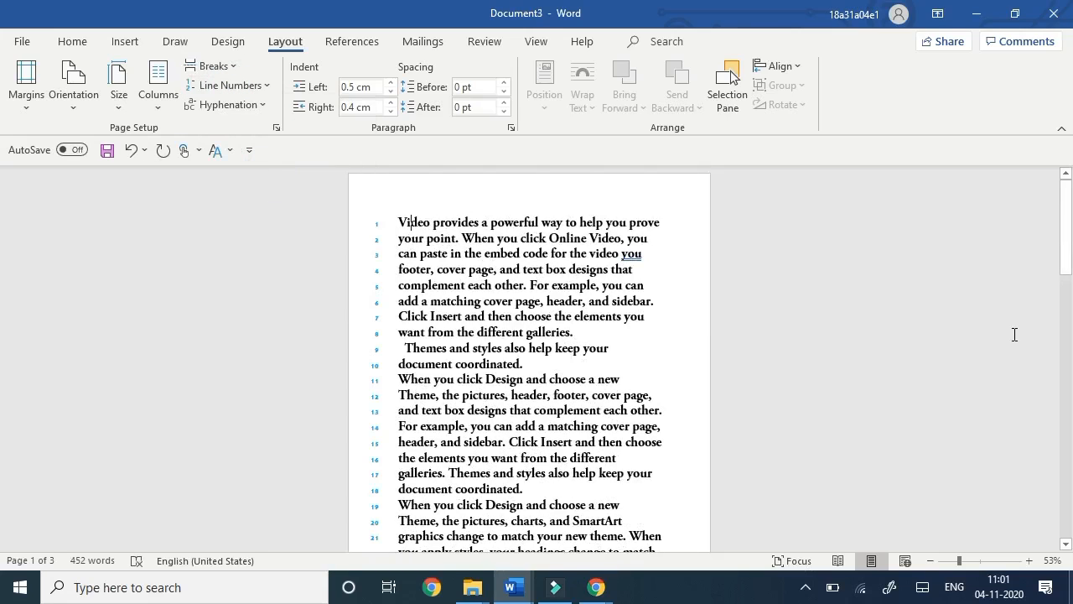
pyautogui.click(228, 85)
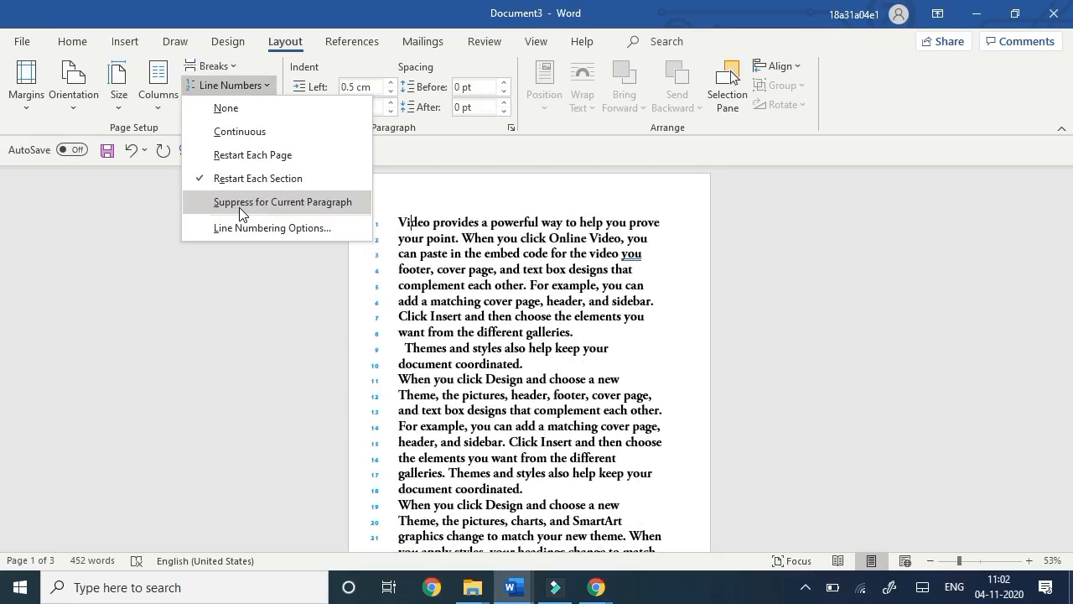
pyautogui.click(362, 300)
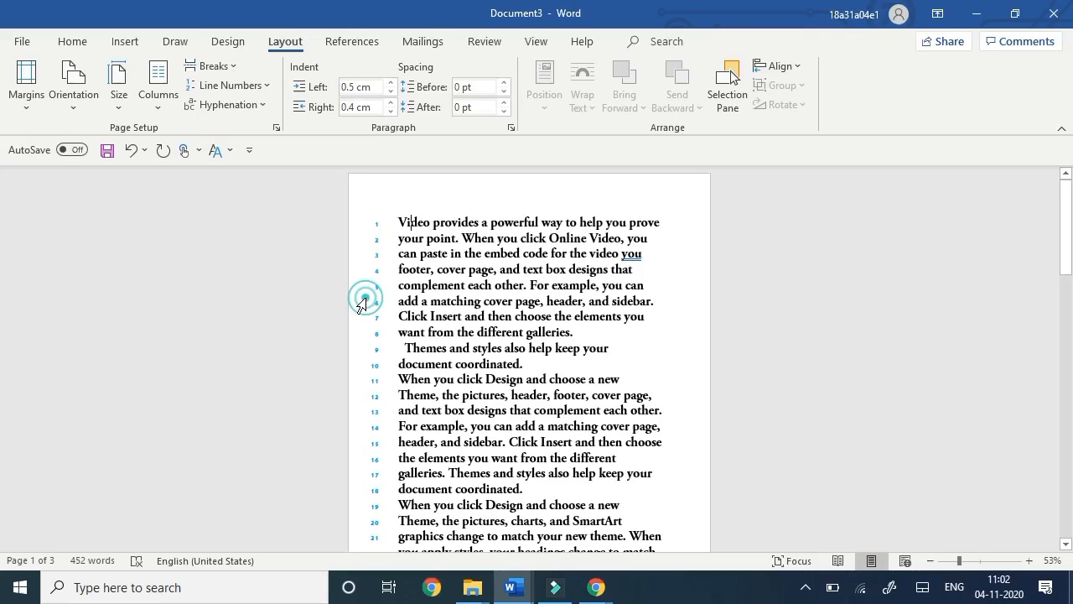
# Create a new blank document and fill it with the continuously numbered short lines T, 4e, J, D, J and r.
pyautogui.hotkey('ctrl', 'n')
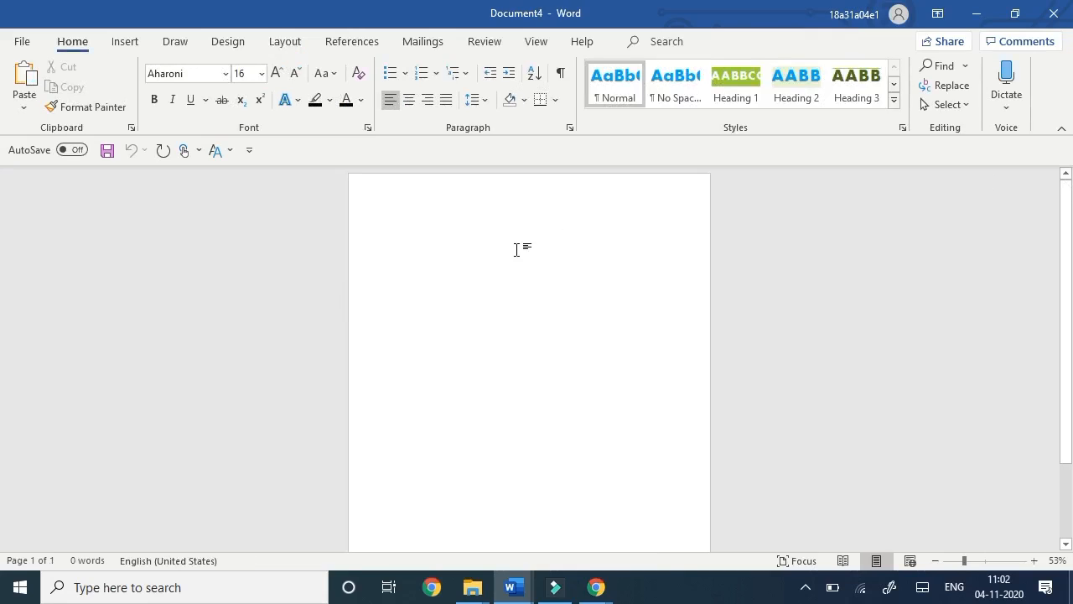
pyautogui.hotkey('ctrl', 'v')
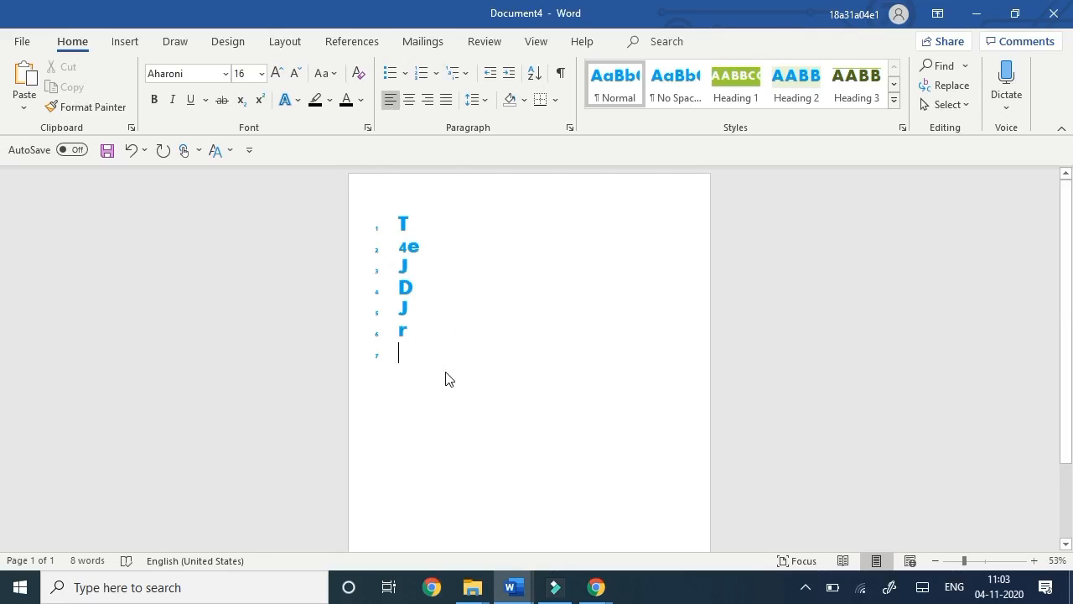
# Suppress line numbering for the current paragraph at the end of the text and add the lines f, d, j, ek and d.
pyautogui.click(285, 41)
pyautogui.click(251, 84)
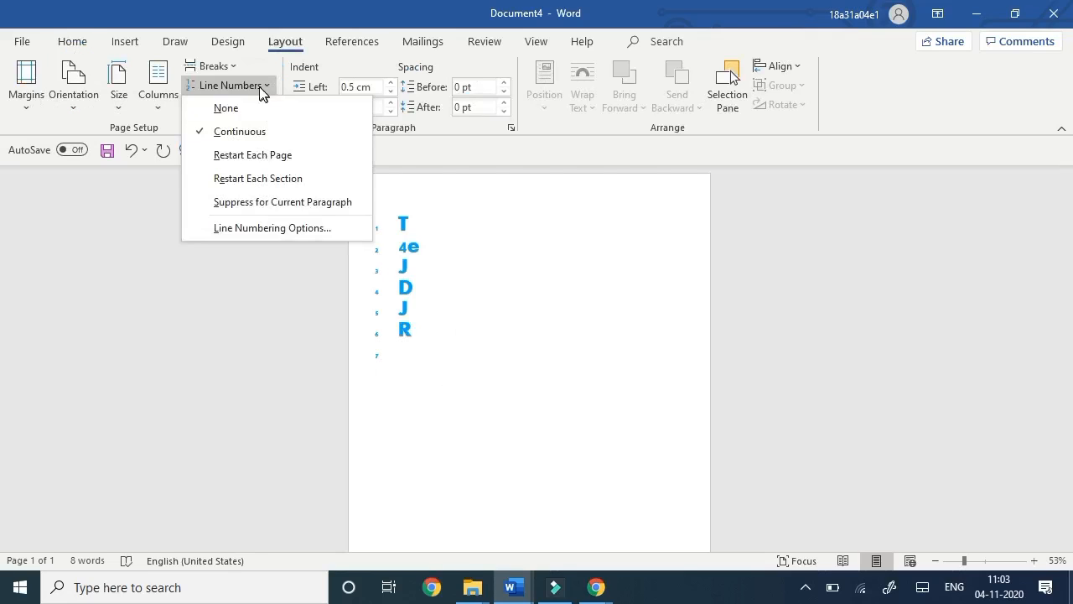
pyautogui.click(255, 203)
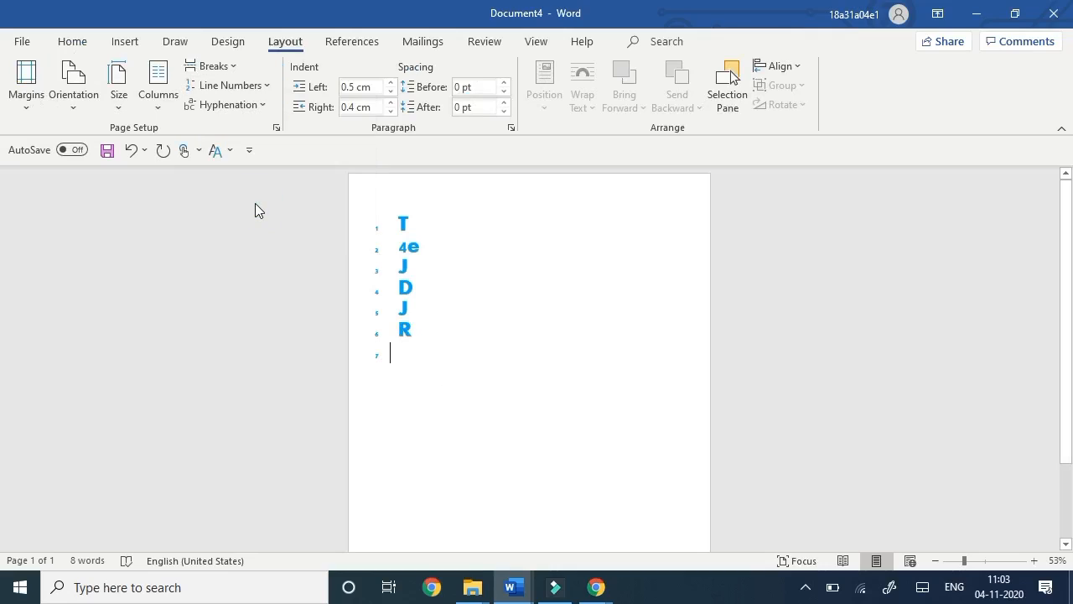
pyautogui.write('f')
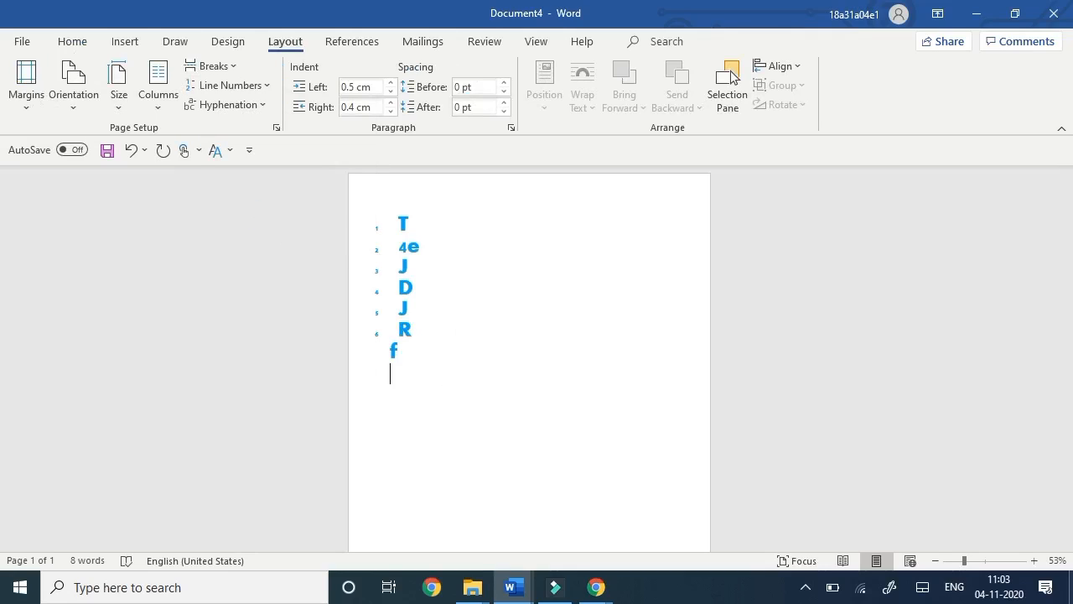
pyautogui.write('d')
pyautogui.press('Return')
pyautogui.write('j')
pyautogui.press('Return')
pyautogui.write('ek')
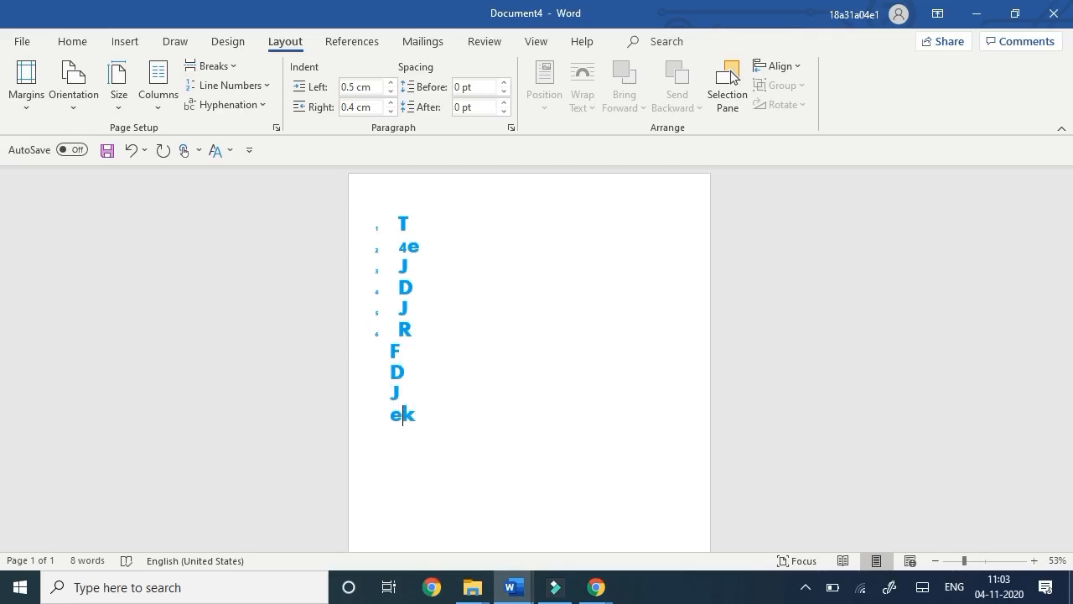
pyautogui.write('d')
# Turn off line number suppression for the current paragraph and add the lines r and g.
pyautogui.click(228, 85)
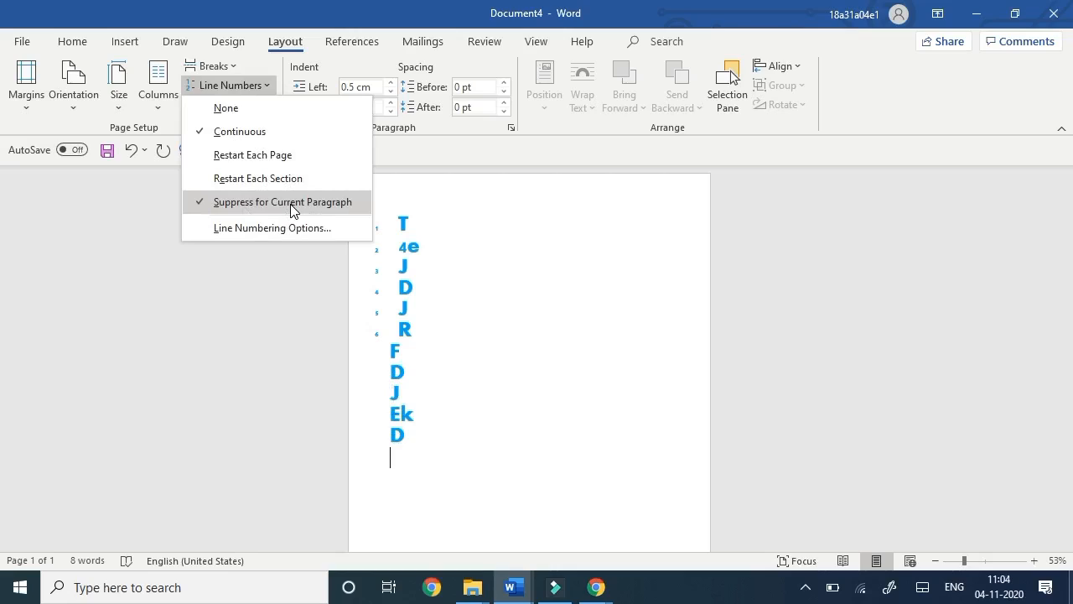
pyautogui.click(291, 203)
pyautogui.write('r')
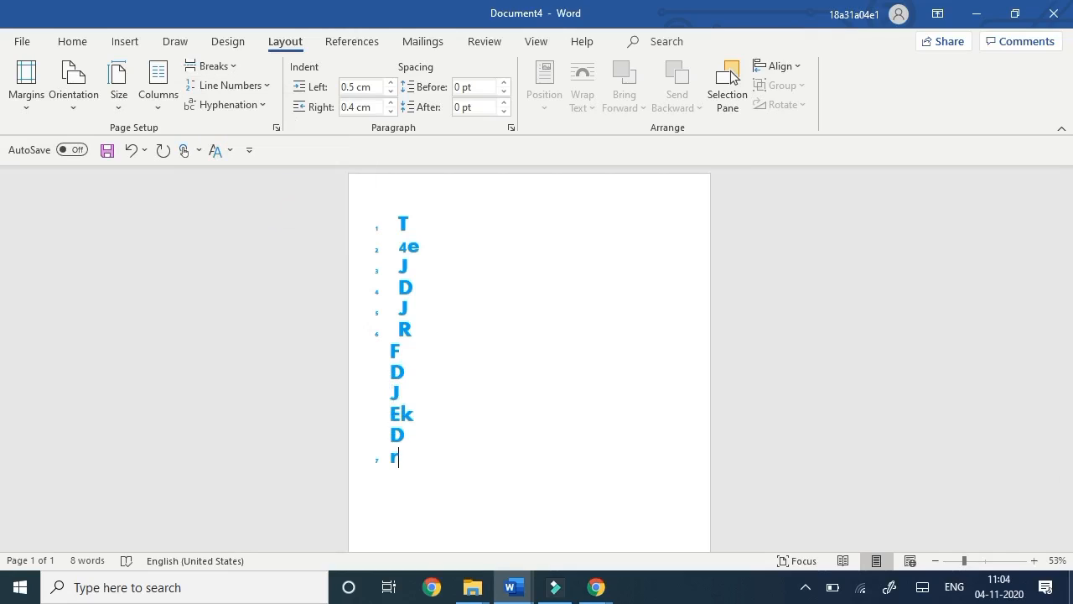
pyautogui.write('g')
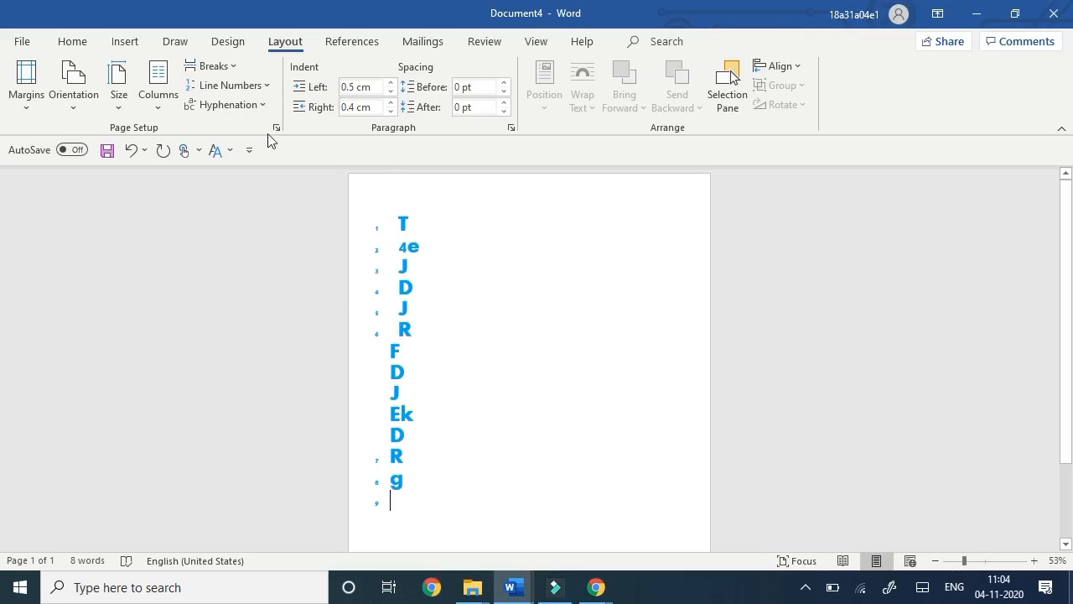
pyautogui.click(264, 87)
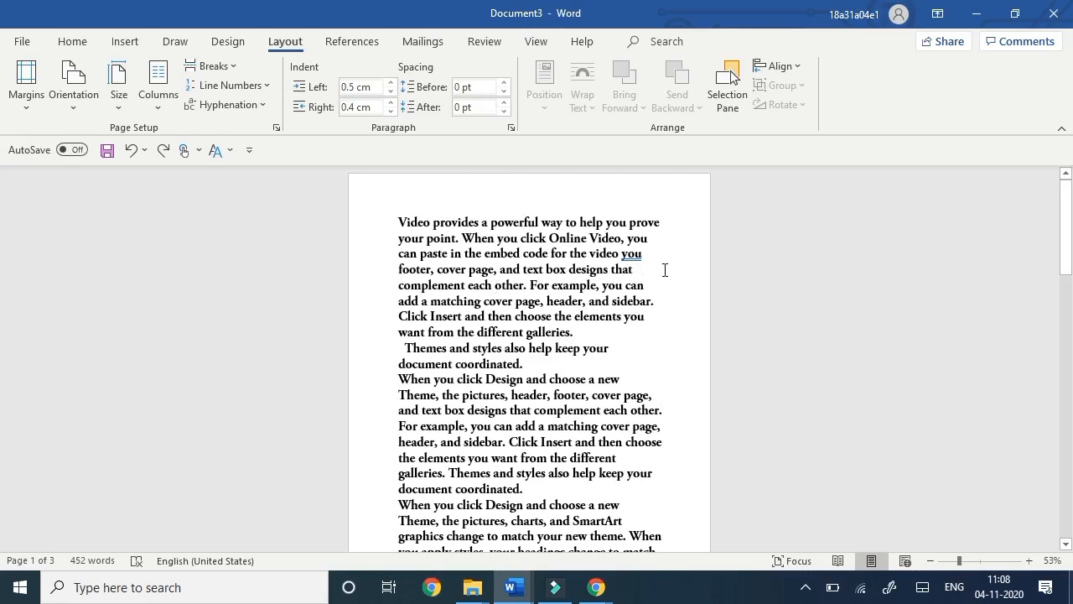
# Try the None, Automatic and Manual hyphenation options in Document3, leaving manual hyphenation without accepting a break in "document".
pyautogui.click(251, 100)
pyautogui.click(245, 128)
pyautogui.click(250, 104)
pyautogui.click(262, 145)
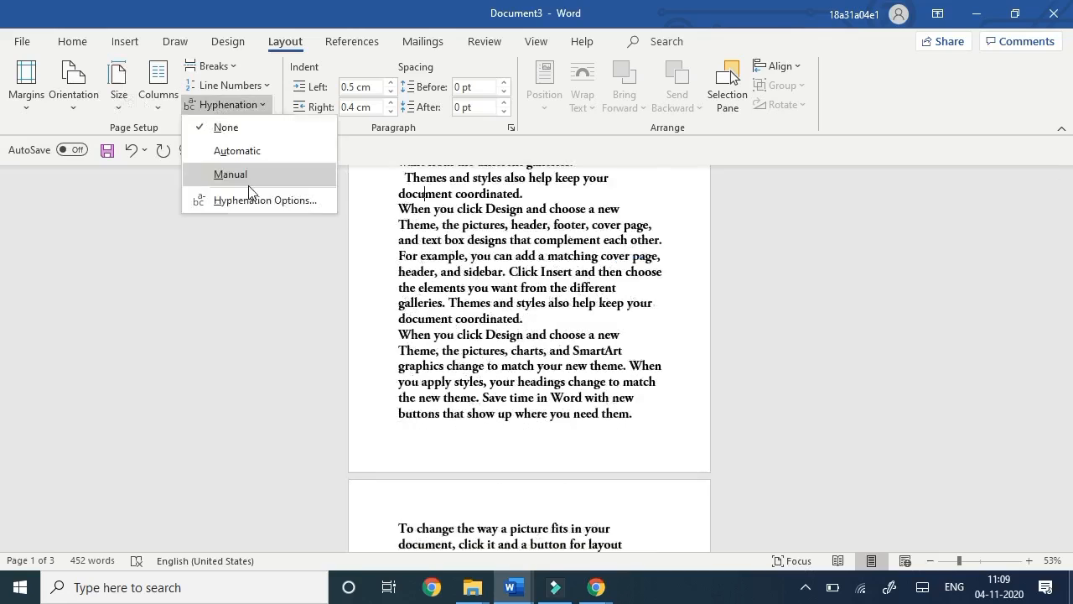
pyautogui.click(250, 183)
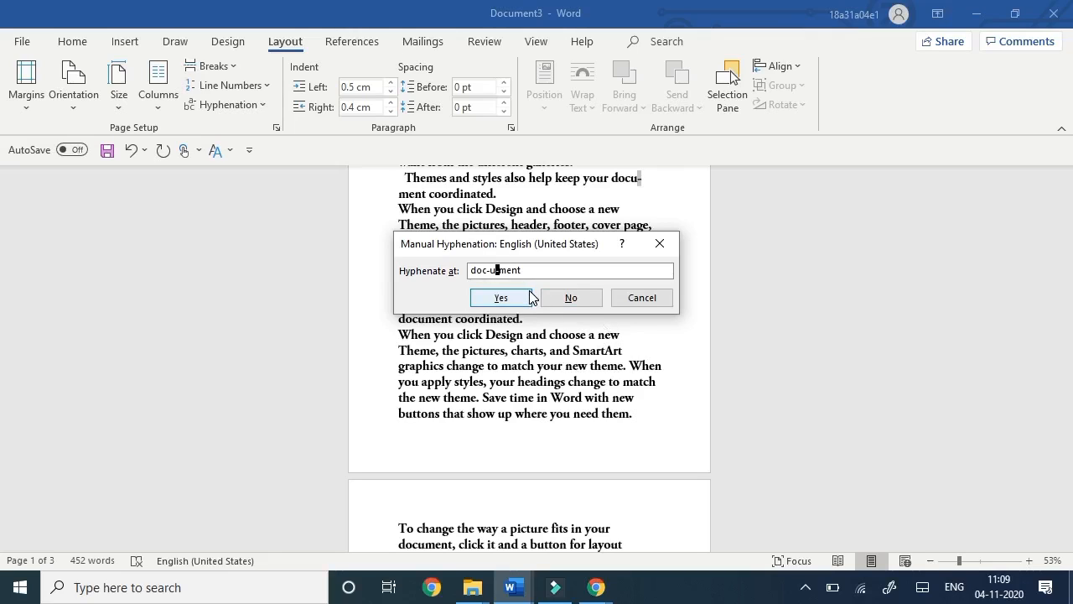
pyautogui.click(660, 244)
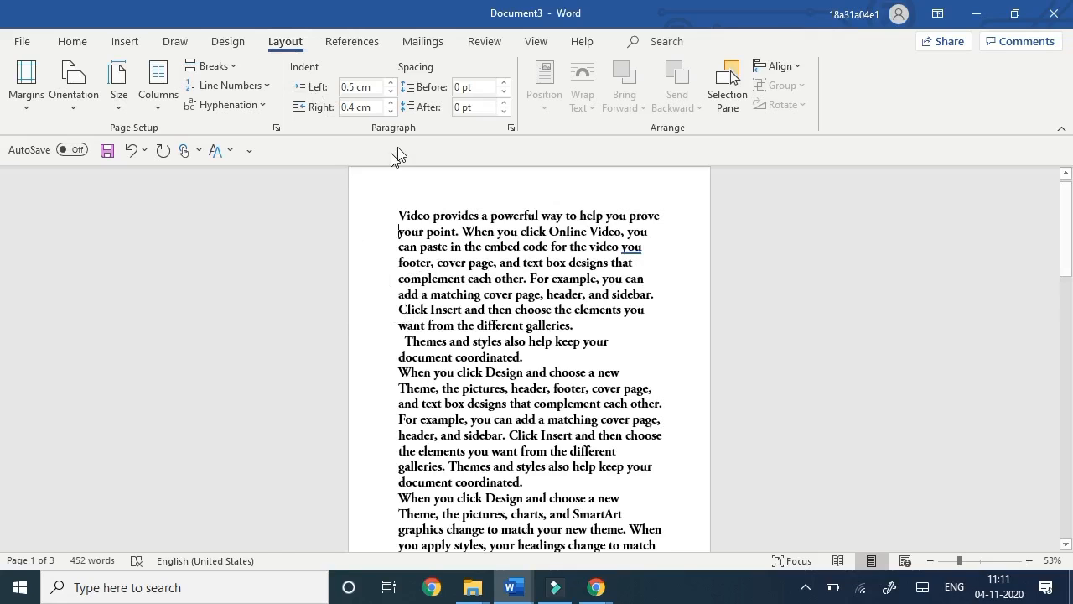
# Select all the text and adjust its left indent, trying wider values before settling on 0.2 cm.
pyautogui.hotkey('ctrl', 'a')
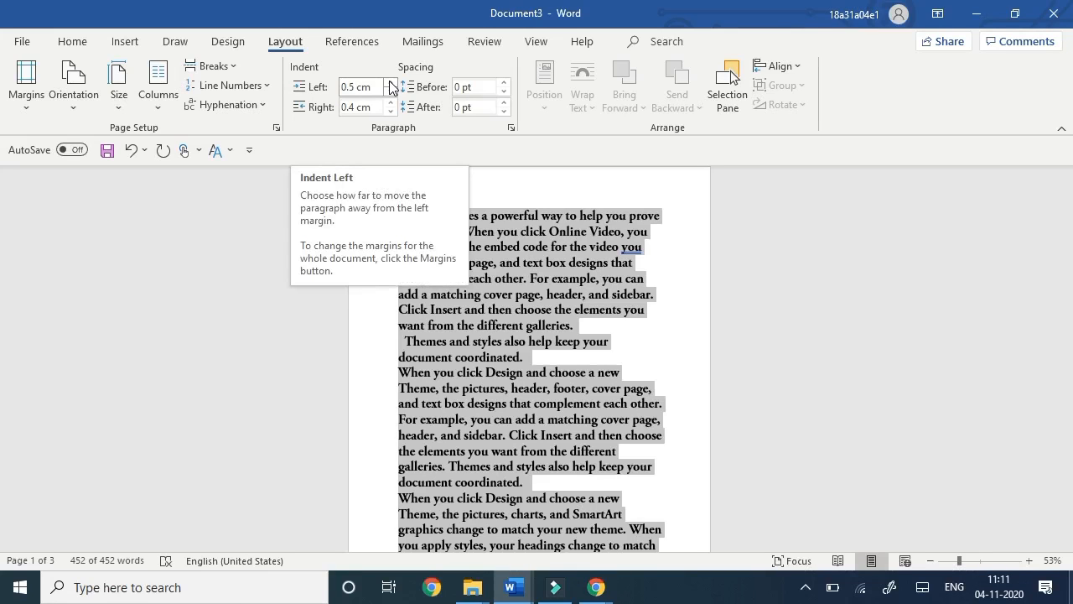
pyautogui.click(389, 81)
pyautogui.click(389, 82)
pyautogui.click(389, 81)
pyautogui.click(389, 82)
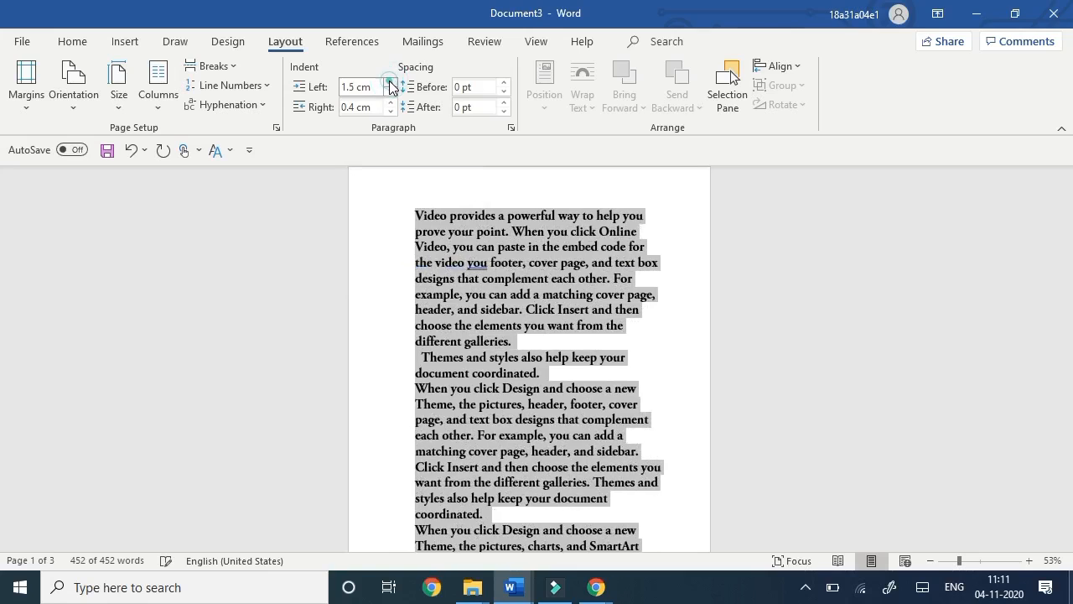
pyautogui.click(389, 81)
pyautogui.click(388, 82)
pyautogui.click(389, 82)
pyautogui.click(390, 91)
pyautogui.click(390, 92)
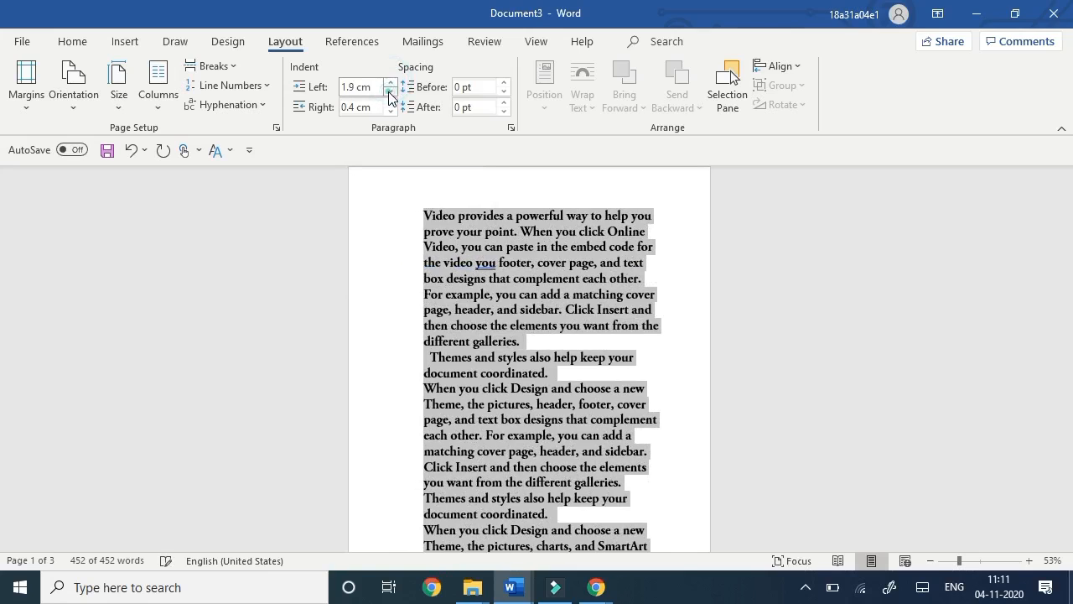
pyautogui.click(390, 92)
pyautogui.click(389, 91)
pyautogui.click(390, 91)
pyautogui.click(390, 92)
# Increase the right indent of the selected text to 2.2 cm.
pyautogui.click(395, 101)
pyautogui.click(394, 102)
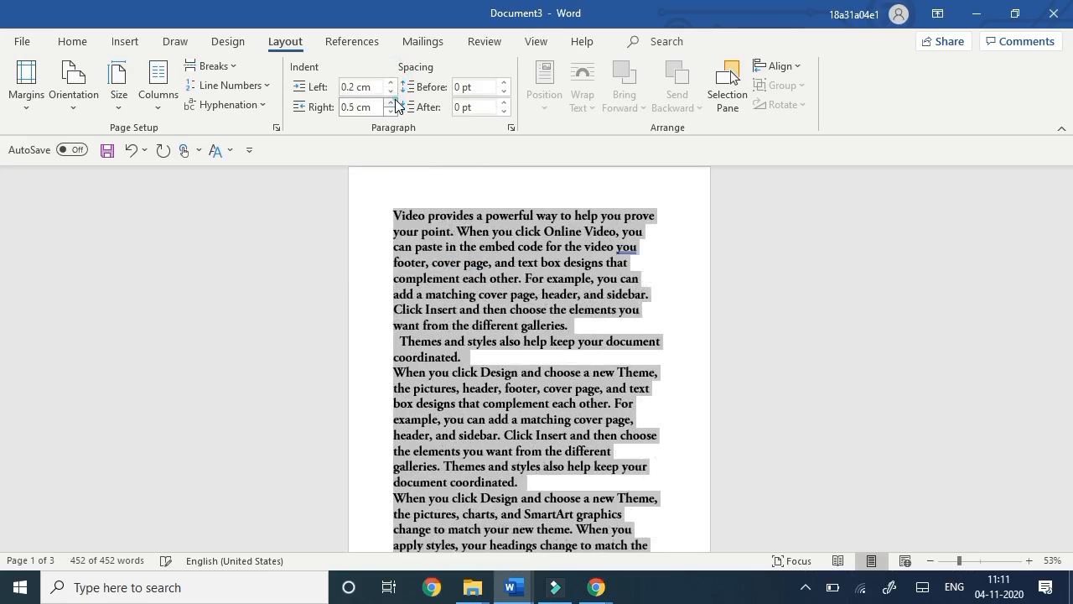
pyautogui.click(395, 101)
pyautogui.click(395, 102)
pyautogui.click(395, 101)
pyautogui.click(395, 102)
pyautogui.click(395, 102)
pyautogui.click(391, 103)
pyautogui.click(391, 103)
pyautogui.click(392, 103)
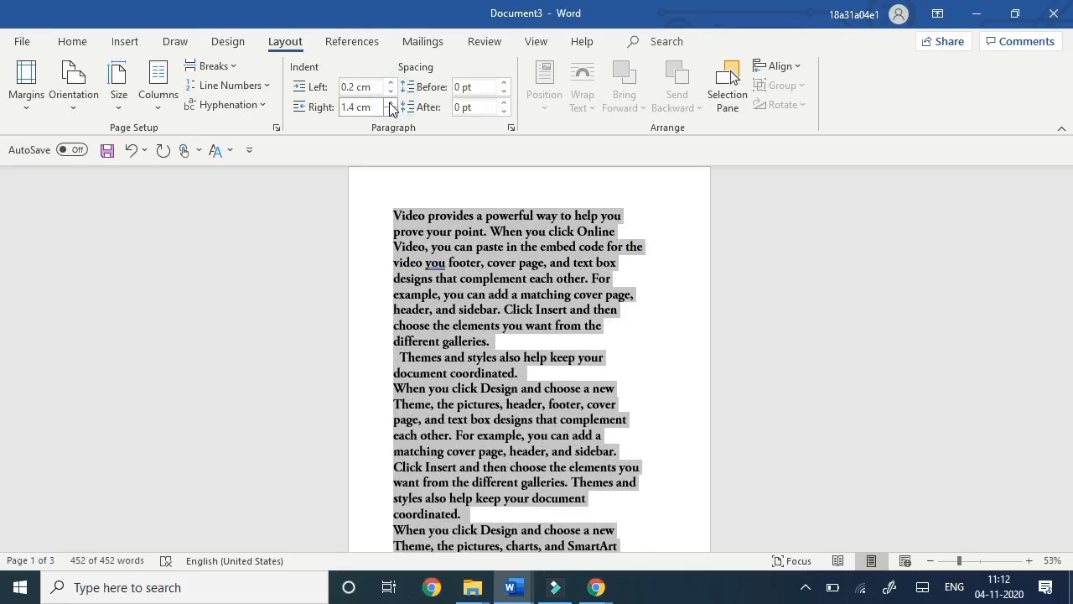
pyautogui.click(390, 103)
pyautogui.click(390, 103)
pyautogui.click(389, 103)
pyautogui.click(390, 103)
pyautogui.click(389, 103)
pyautogui.click(390, 103)
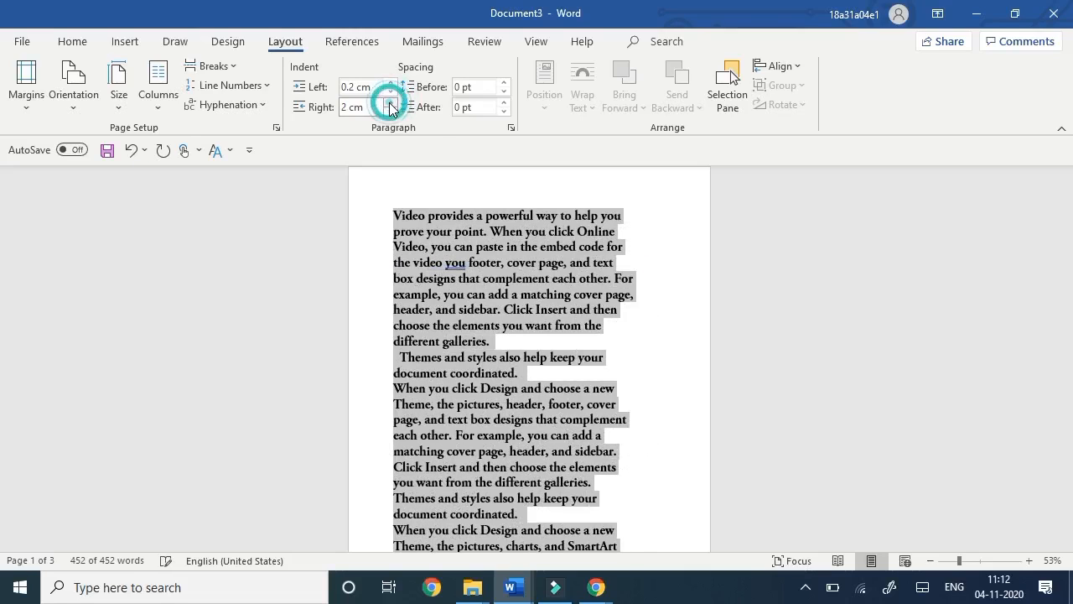
pyautogui.click(389, 103)
pyautogui.click(390, 103)
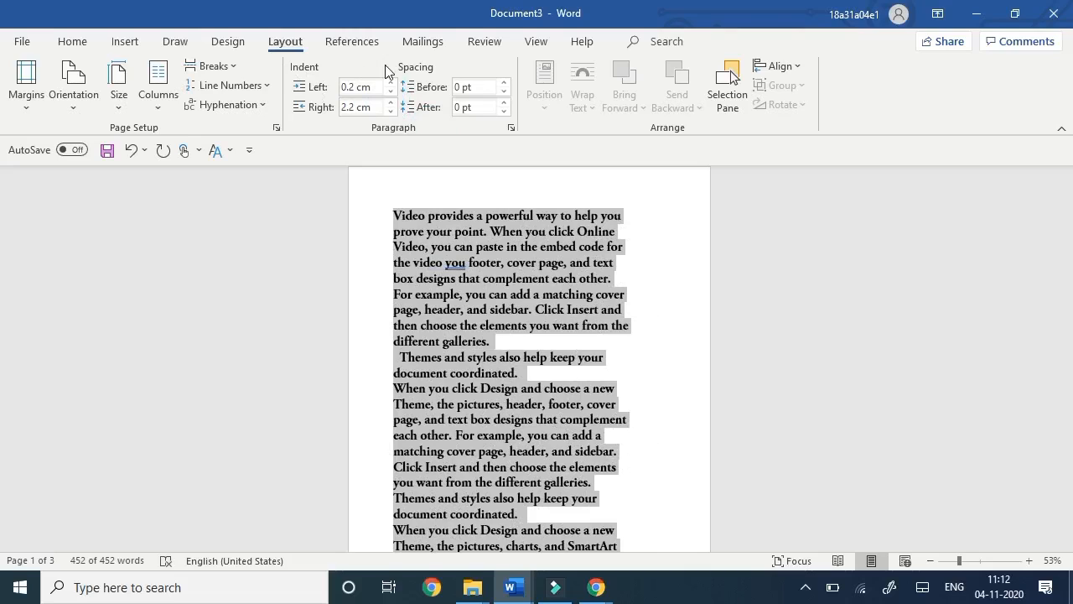
# Set the spacing before the selected paragraphs to Auto and place the cursor at the start of the first paragraph.
pyautogui.click(504, 91)
pyautogui.doubleClick(389, 217)
pyautogui.click(389, 219)
pyautogui.click(385, 216)
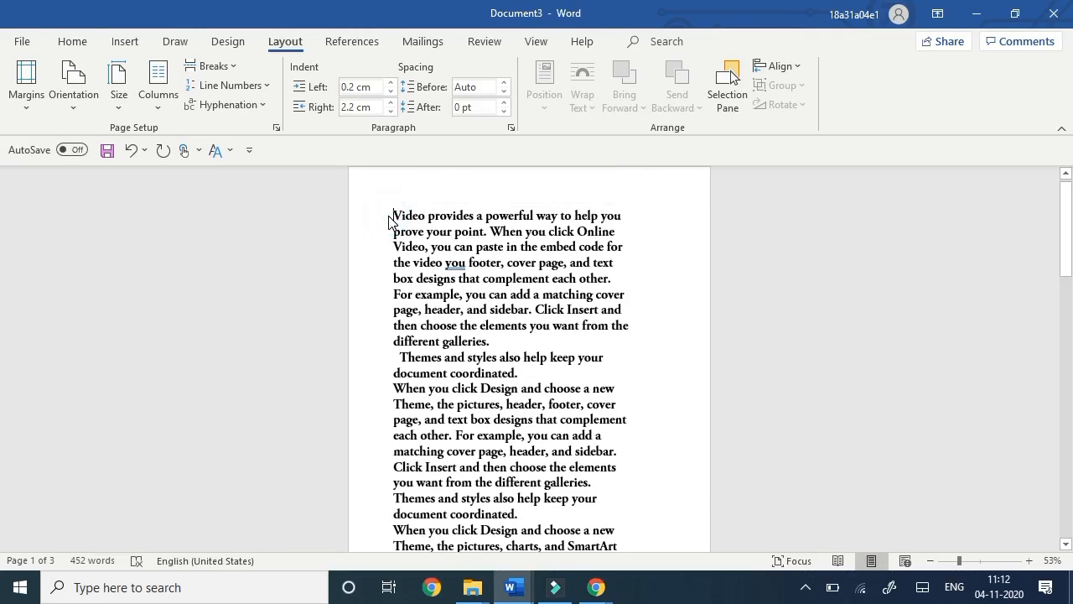
# Increase the spacing before the first paragraph to 72 pt.
pyautogui.click(506, 83)
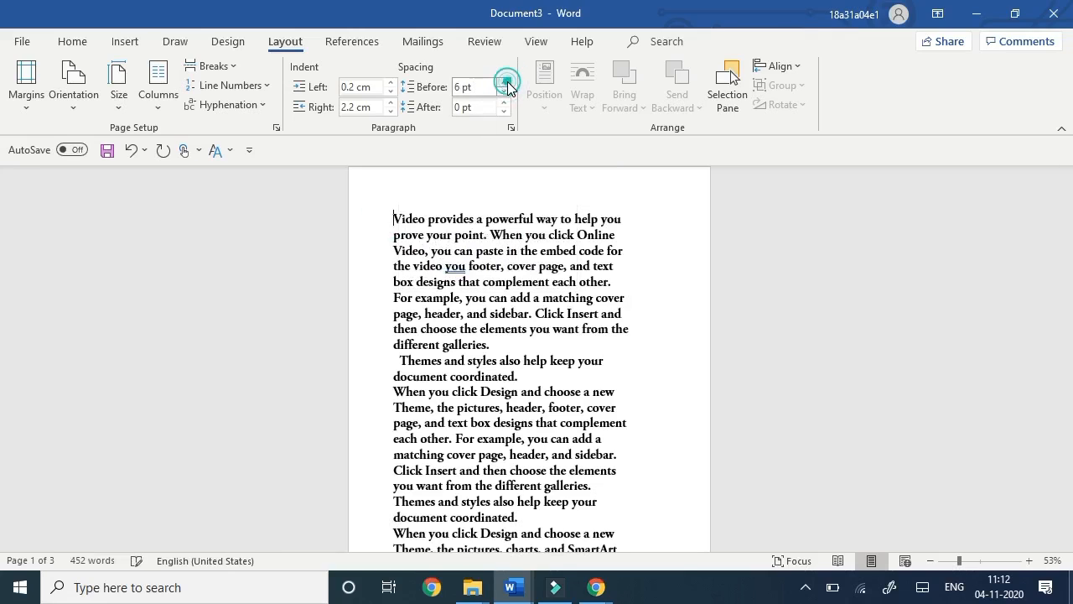
pyautogui.click(507, 83)
pyautogui.click(506, 83)
pyautogui.click(506, 83)
pyautogui.click(507, 83)
pyautogui.click(506, 83)
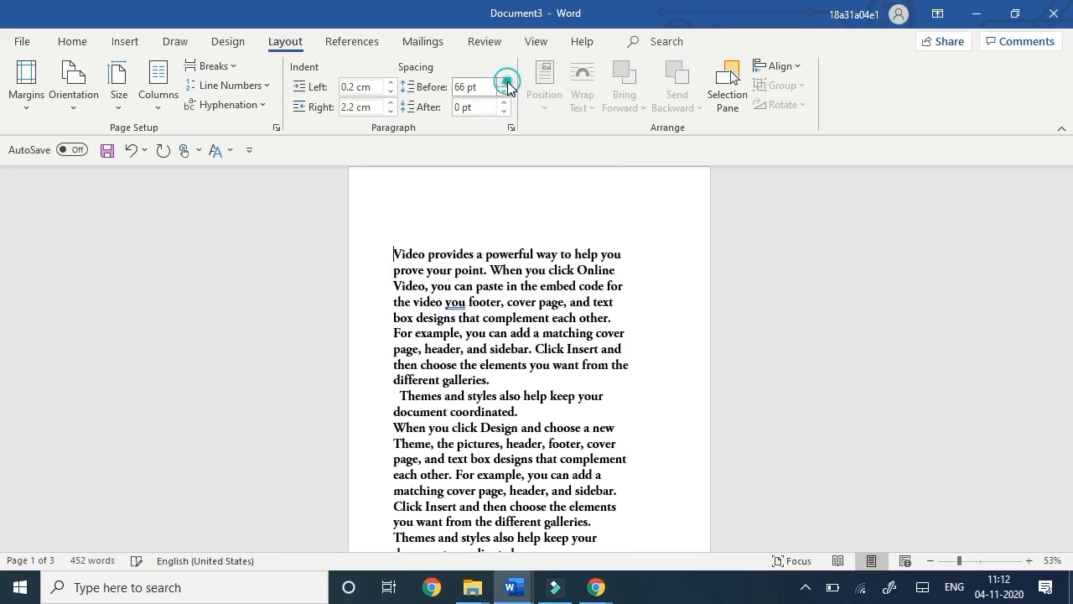
pyautogui.click(506, 83)
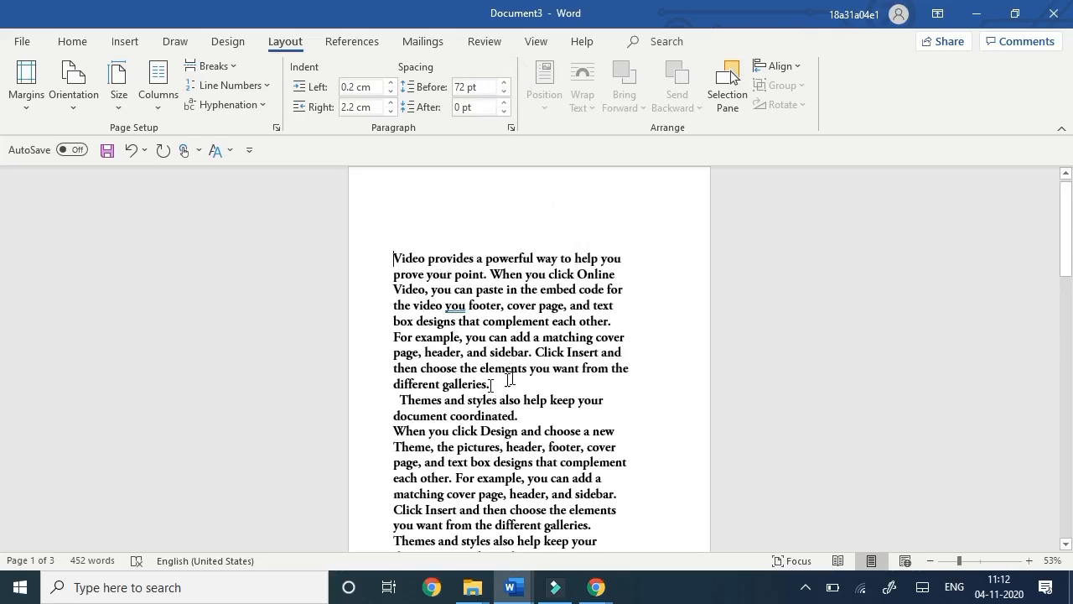
# Increase the spacing after the first paragraph to 78 pt.
pyautogui.click(506, 103)
pyautogui.click(505, 103)
pyautogui.click(506, 103)
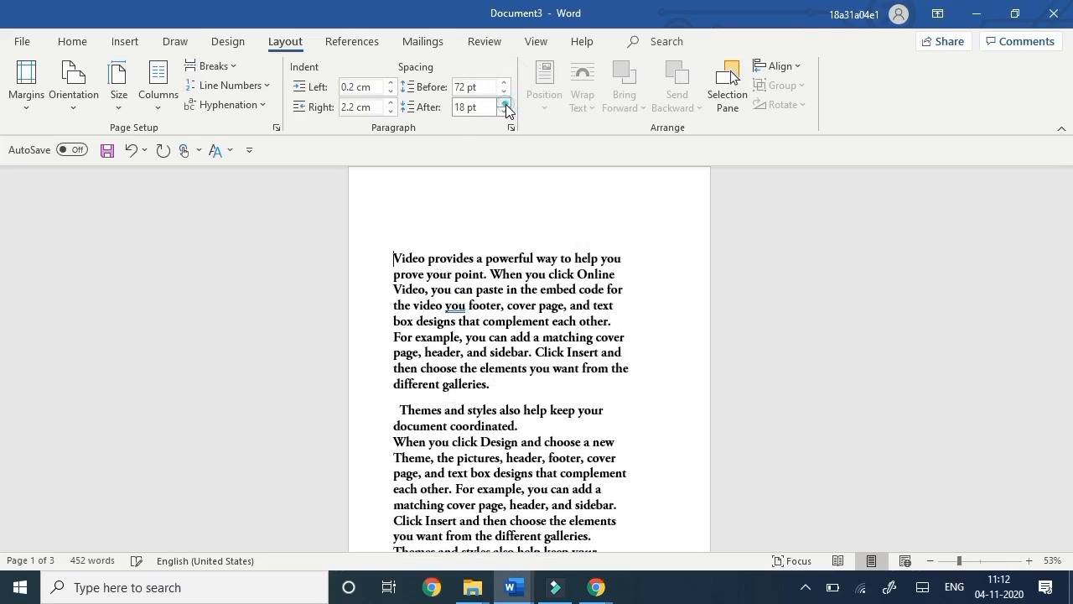
pyautogui.click(506, 103)
pyautogui.click(505, 103)
pyautogui.click(504, 103)
pyautogui.click(504, 103)
pyautogui.click(505, 103)
pyautogui.click(504, 103)
pyautogui.click(504, 103)
pyautogui.click(505, 103)
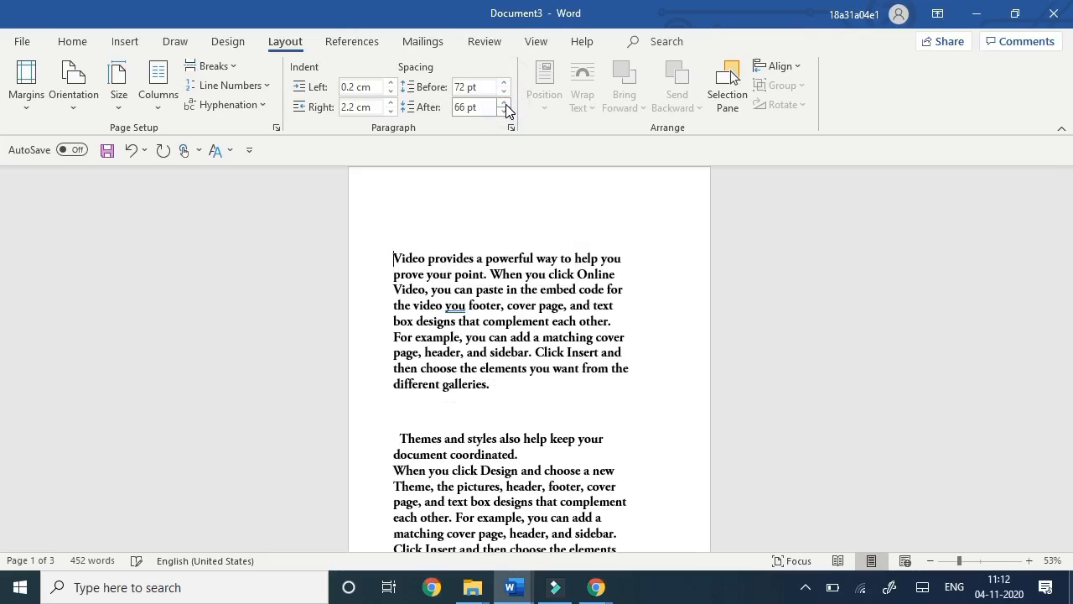
pyautogui.click(505, 103)
pyautogui.click(505, 103)
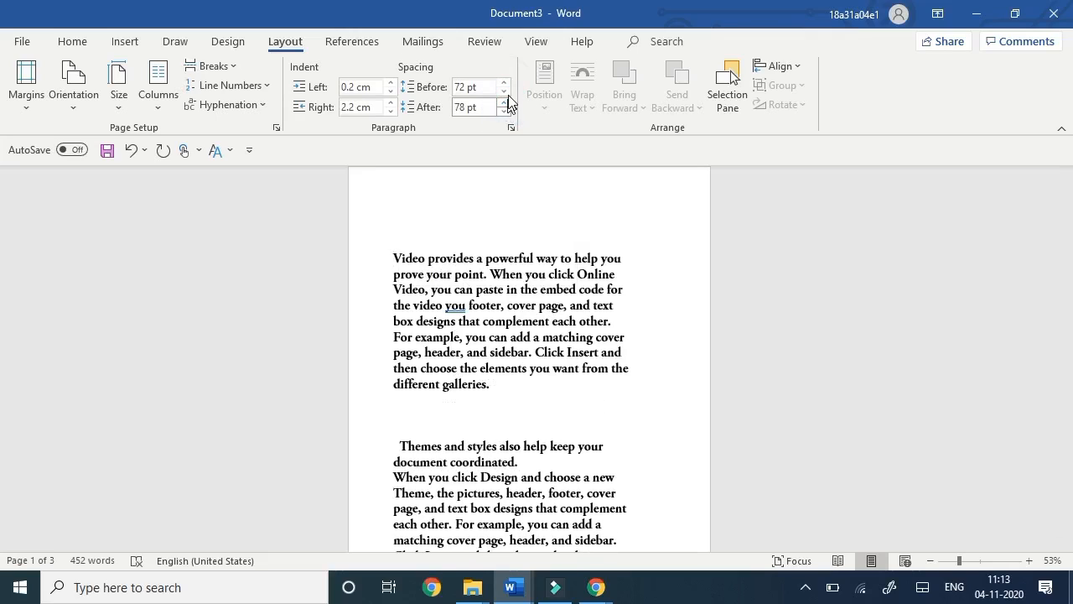
# Reduce the spacing before the first paragraph to 42 pt.
pyautogui.click(504, 90)
pyautogui.click(504, 90)
pyautogui.click(503, 91)
pyautogui.click(504, 90)
pyautogui.click(503, 90)
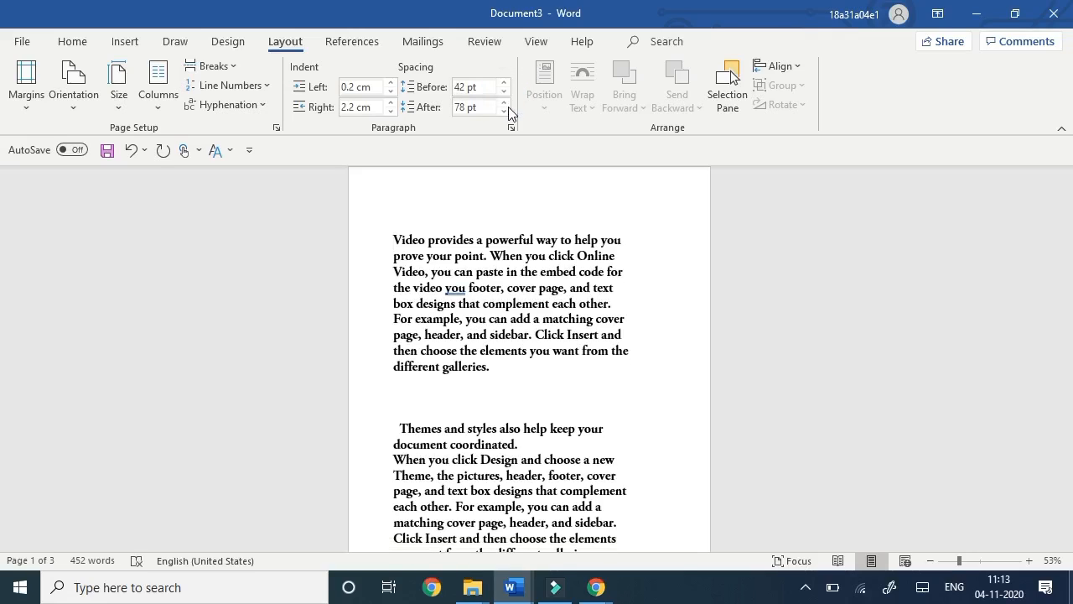
# Reduce the spacing after the first paragraph to 42 pt.
pyautogui.click(505, 111)
pyautogui.click(505, 111)
pyautogui.click(504, 111)
pyautogui.click(505, 110)
pyautogui.click(505, 111)
pyautogui.click(505, 110)
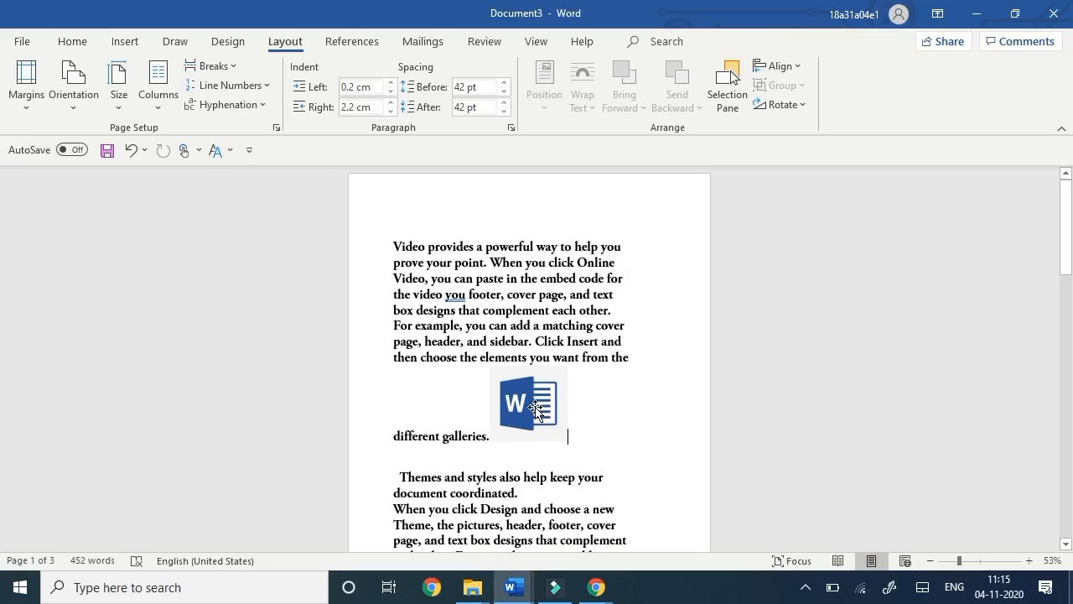
# Position the Word logo picture in the upper-left corner of the page with square text wrapping.
pyautogui.click(535, 409)
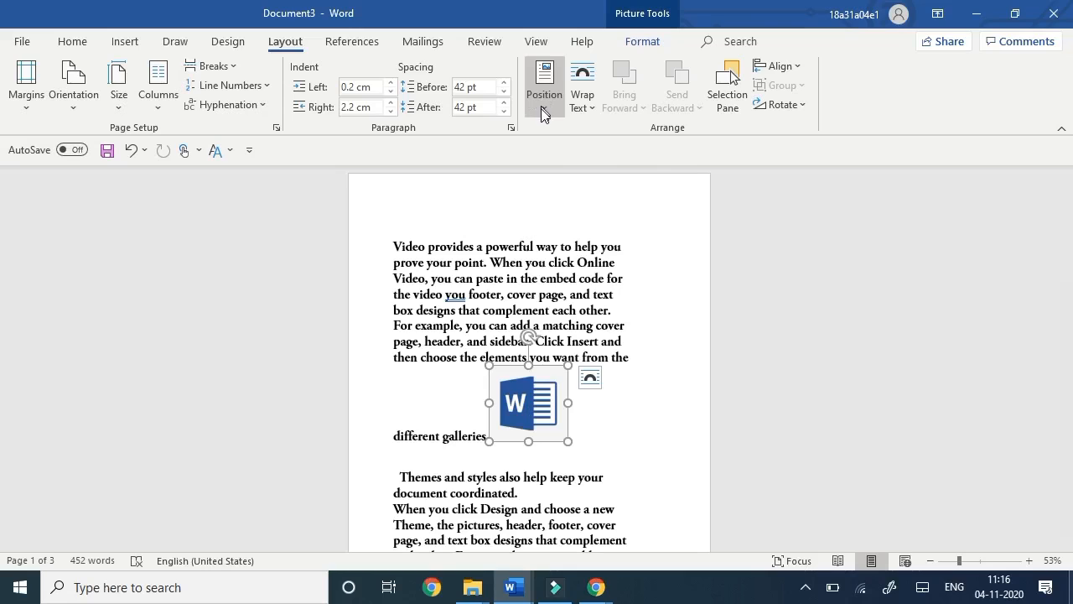
pyautogui.click(541, 108)
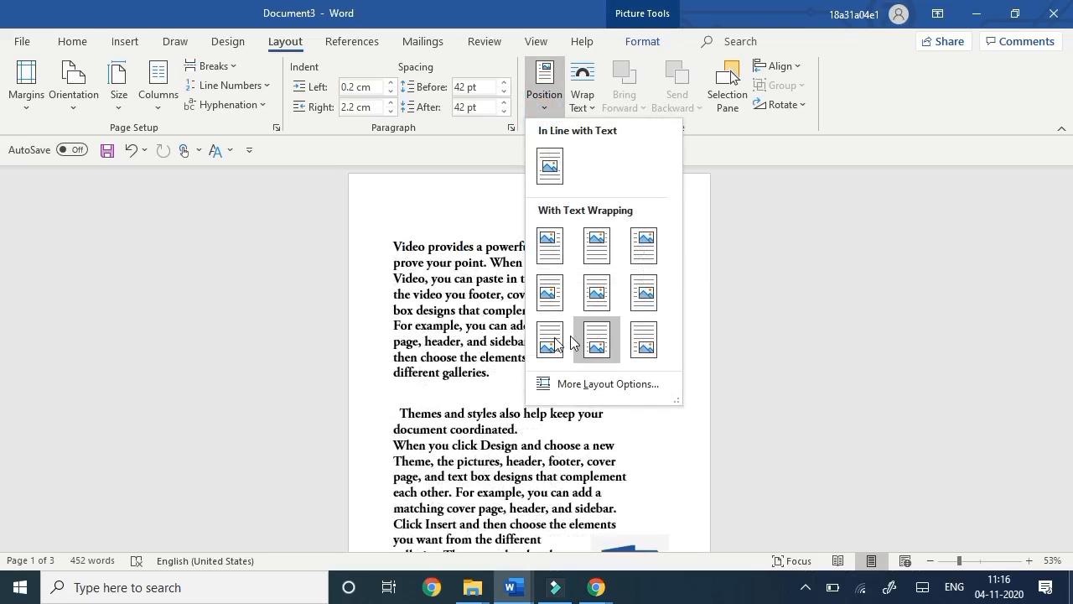
pyautogui.click(549, 247)
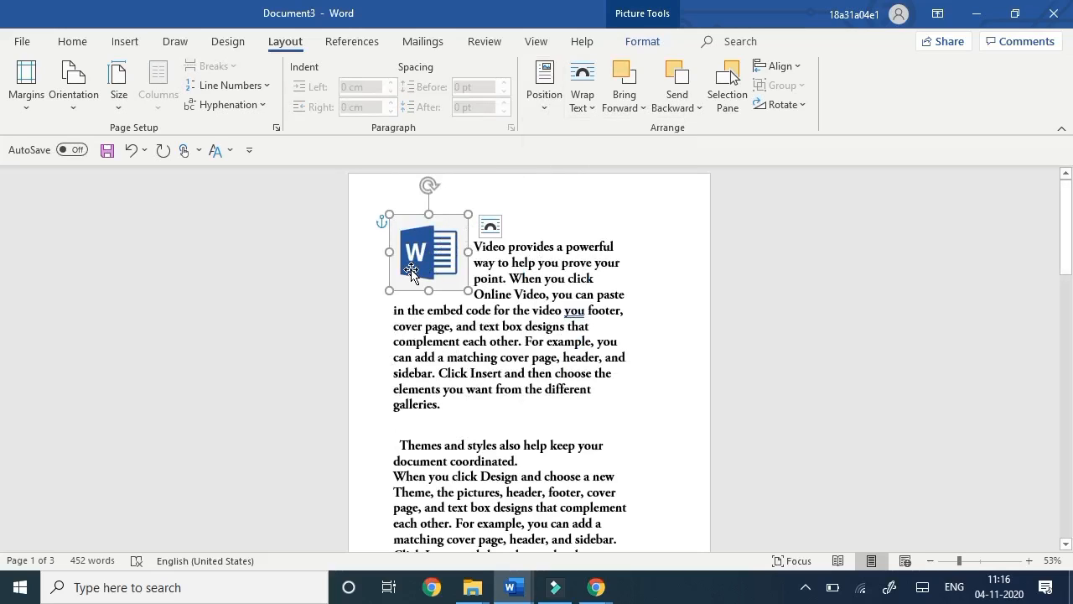
pyautogui.click(548, 99)
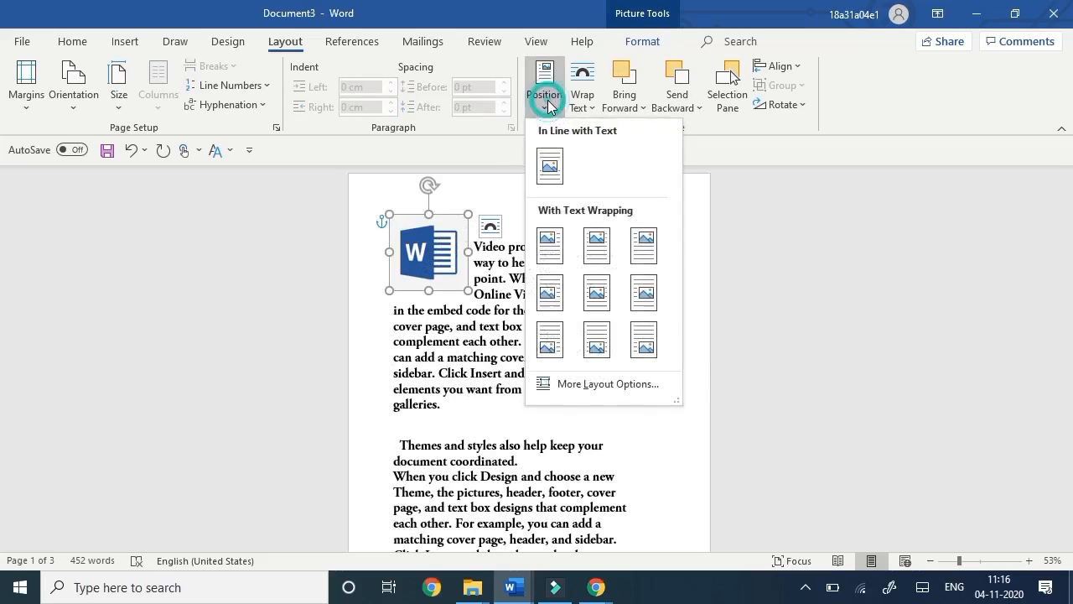
pyautogui.click(547, 99)
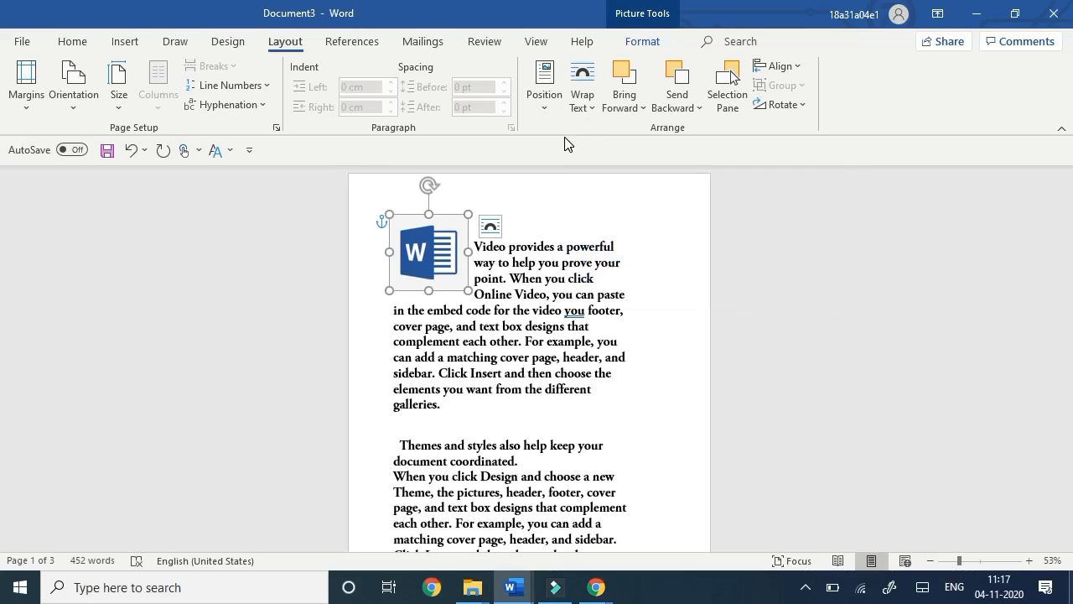
# Set the logo picture's text wrapping to Behind Text, followed by In Front of Text.
pyautogui.click(581, 105)
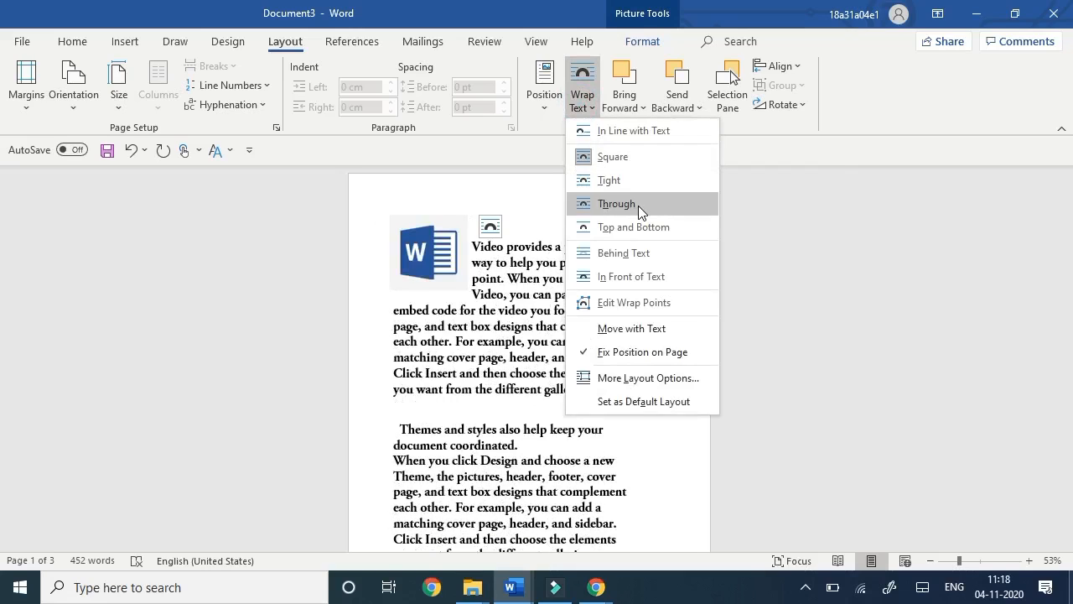
pyautogui.click(628, 253)
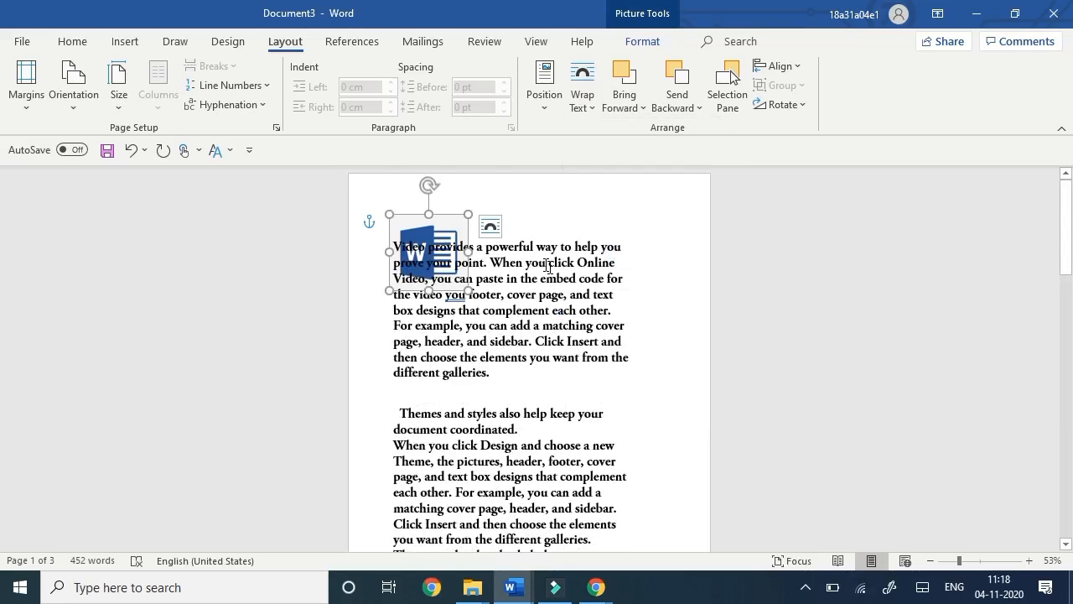
pyautogui.click(586, 108)
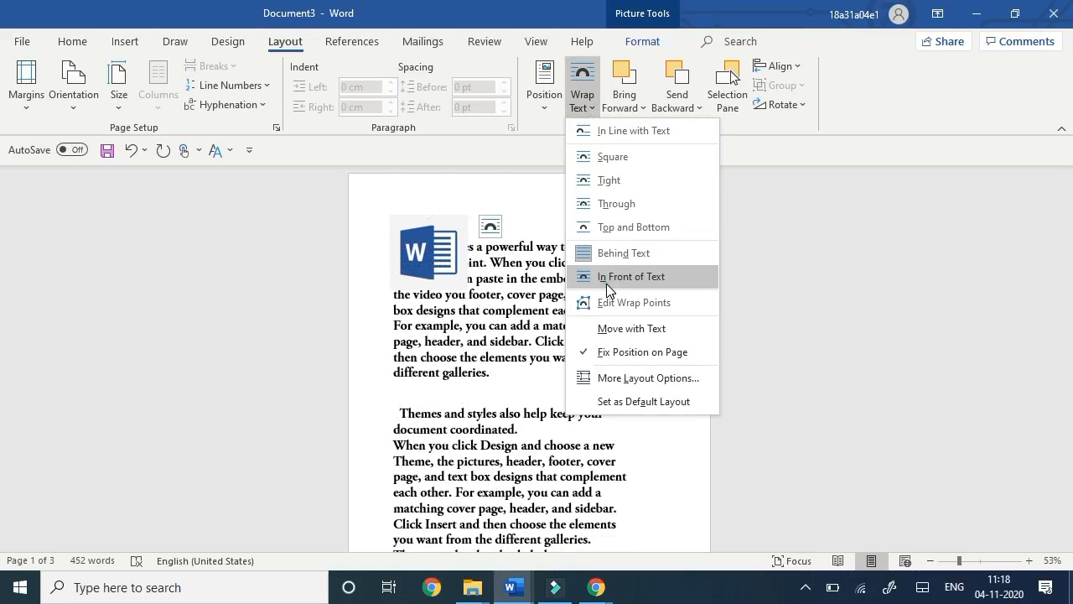
pyautogui.click(606, 283)
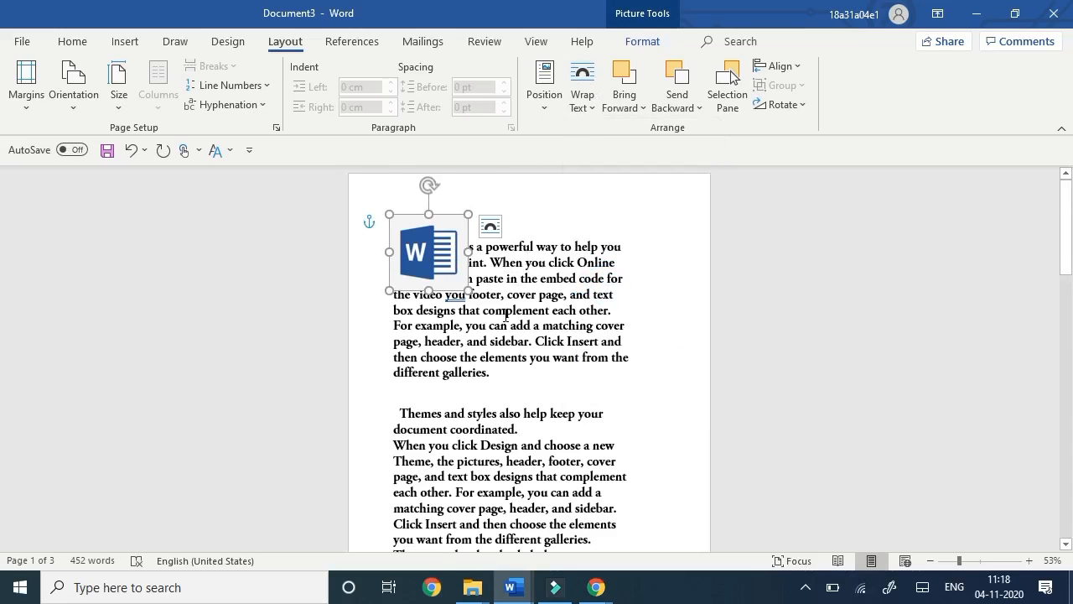
# Edit the logo picture's wrap points, pulling all four corners of the boundary outward to push the text away.
pyautogui.click(585, 109)
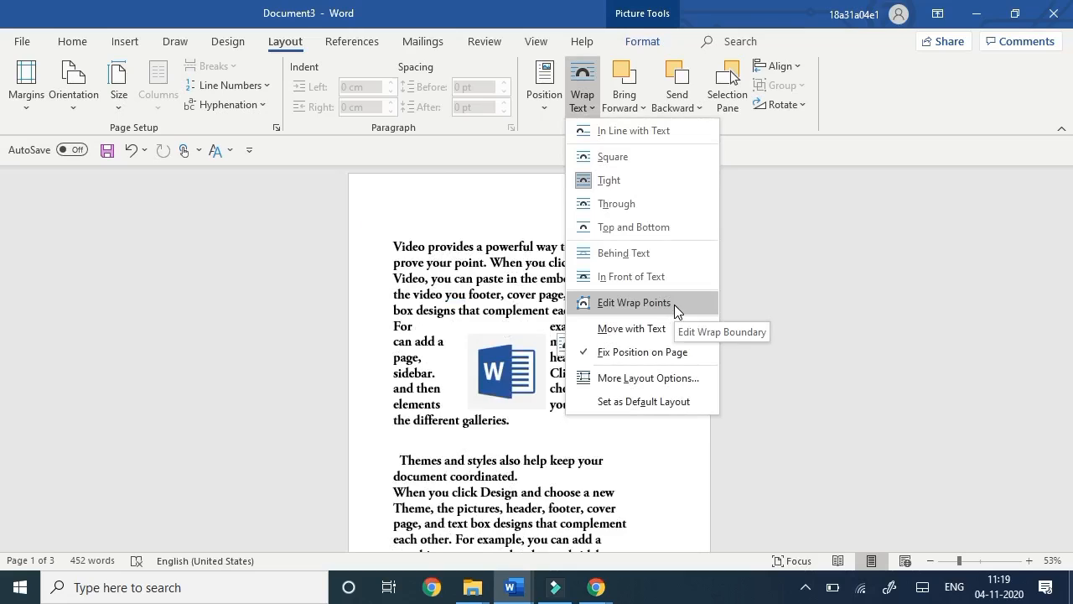
pyautogui.click(674, 304)
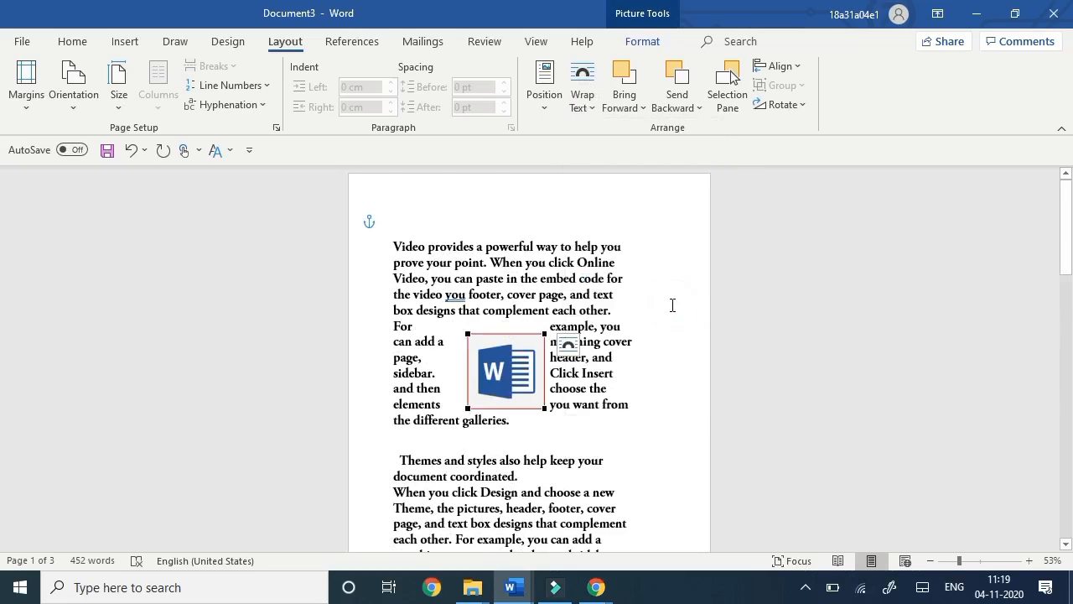
pyautogui.moveTo(545, 334); pyautogui.dragTo(557, 323)
pyautogui.moveTo(468, 334); pyautogui.dragTo(456, 323)
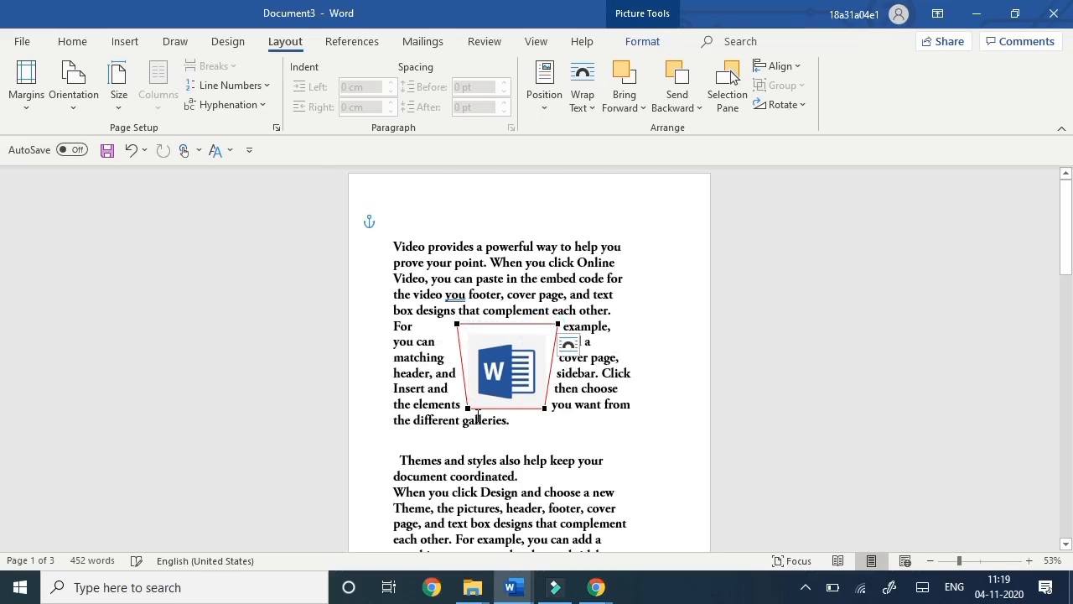
pyautogui.moveTo(469, 406); pyautogui.dragTo(452, 414)
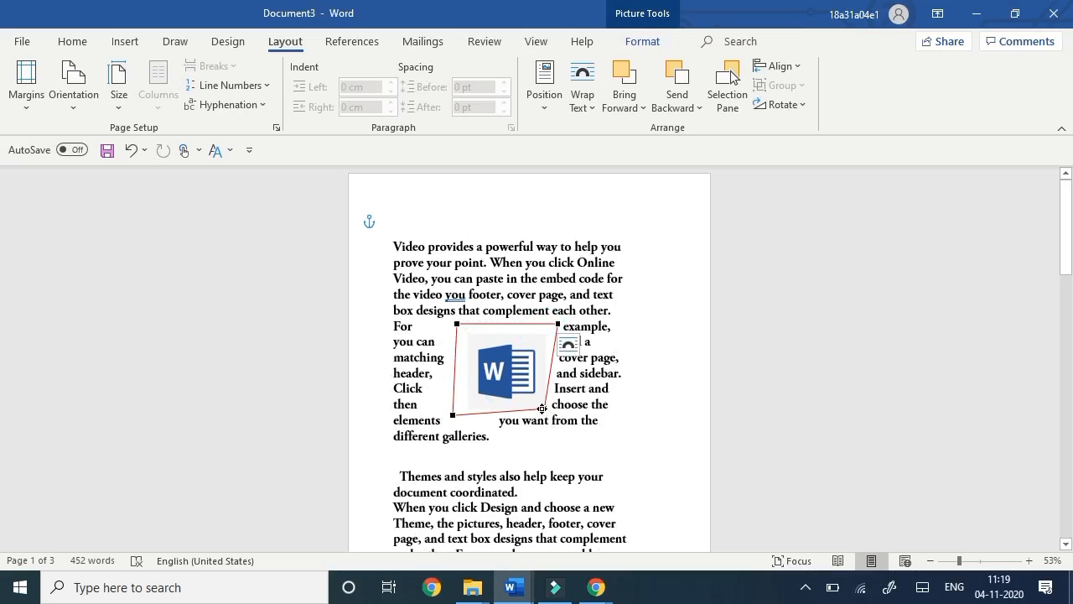
pyautogui.moveTo(542, 408); pyautogui.dragTo(579, 423)
# Set the logo picture to Move with Text, and switch it back to Fix Position on Page.
pyautogui.click(582, 93)
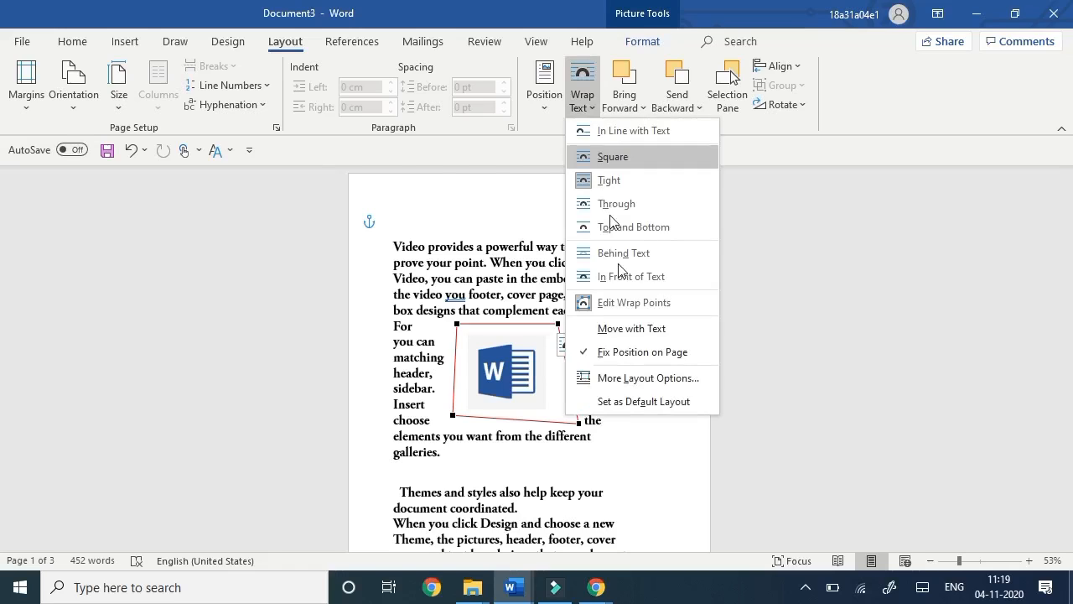
pyautogui.click(664, 328)
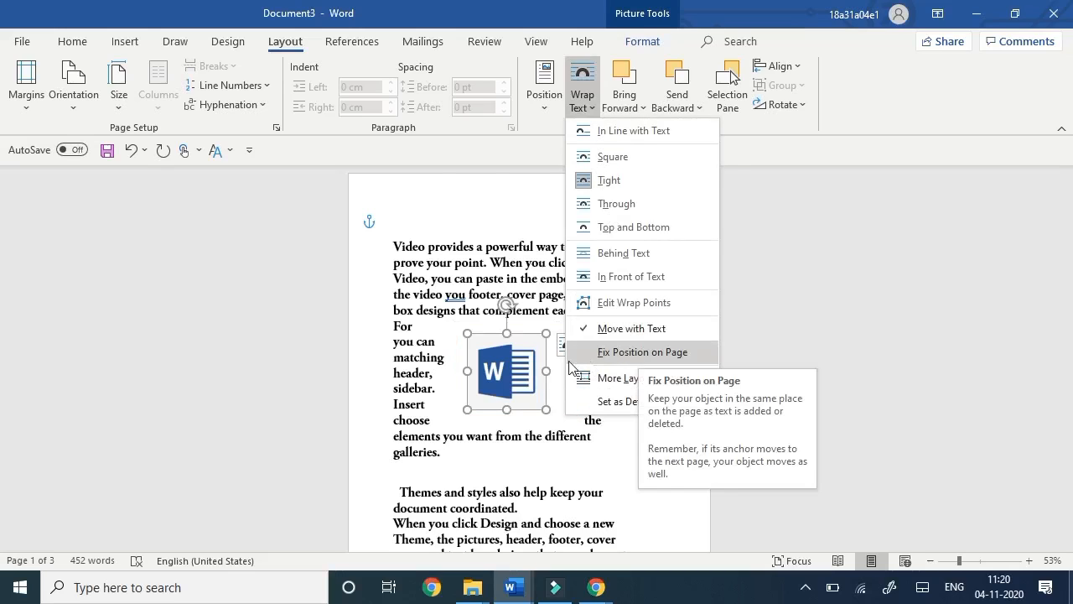
pyautogui.click(640, 358)
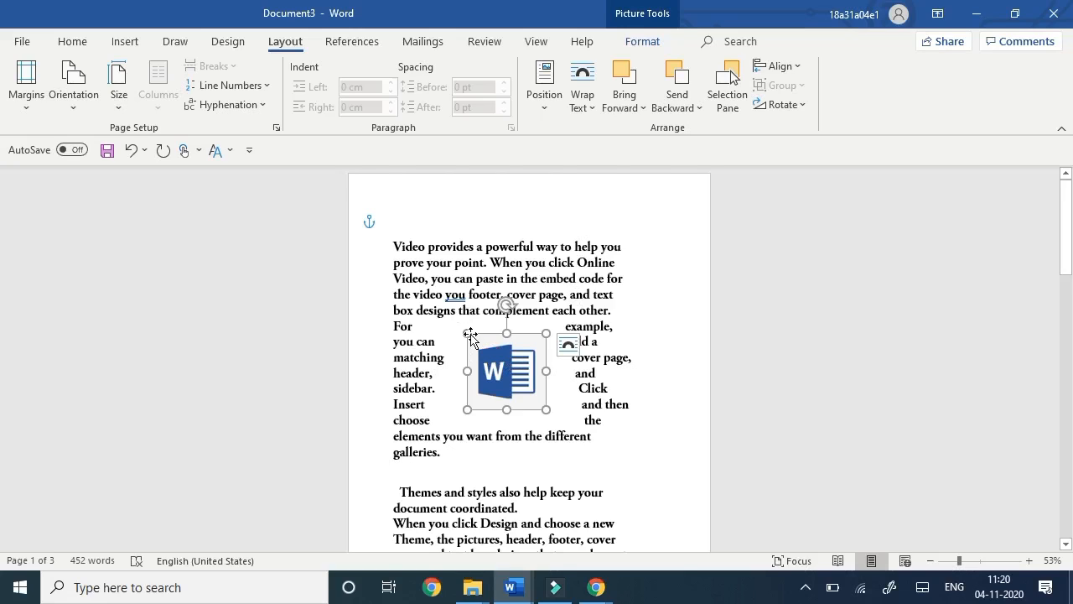
pyautogui.moveTo(388, 320); pyautogui.dragTo(419, 398)
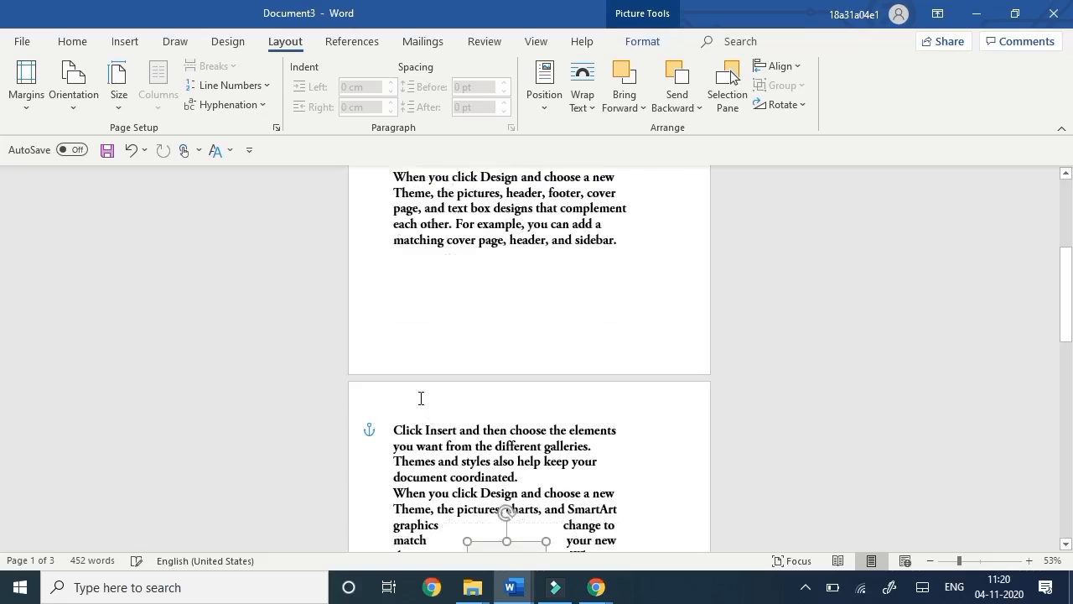
pyautogui.moveTo(1070, 242)
pyautogui.mouseDown()
pyautogui.moveTo(1069, 289)
pyautogui.moveTo(1070, 243)
pyautogui.mouseUp()
# Review the picture's detailed text wrapping options without changing them, and set its current layout as the default.
pyautogui.click(582, 92)
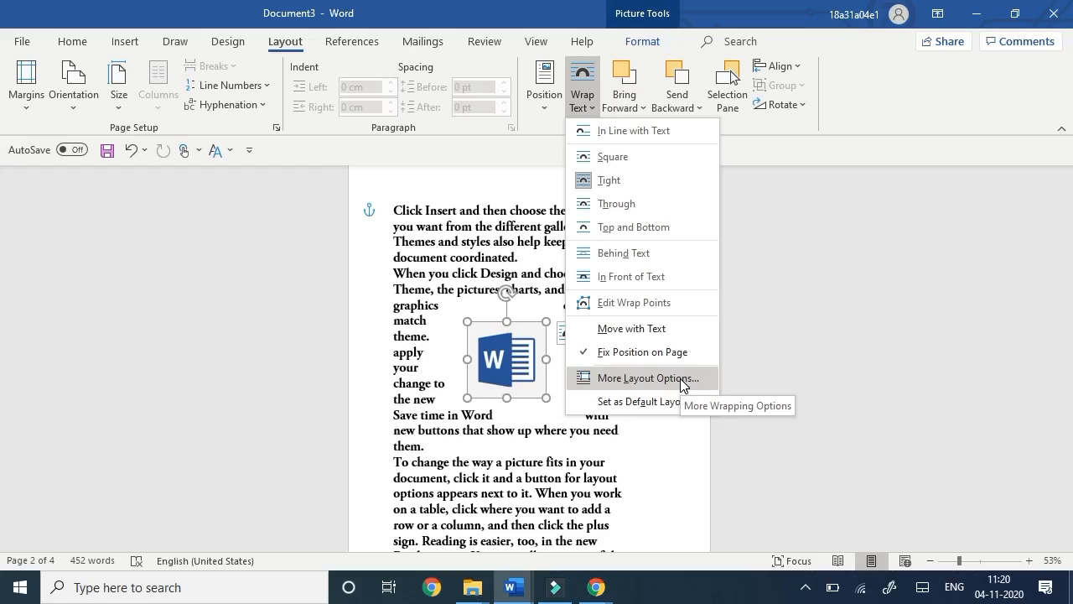
pyautogui.click(683, 383)
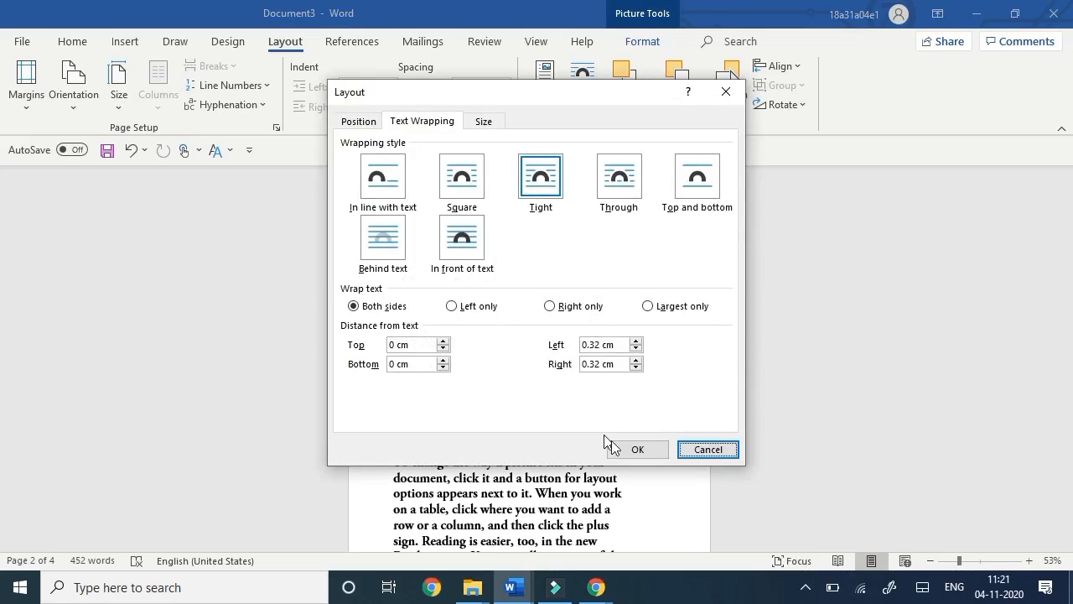
pyautogui.click(706, 450)
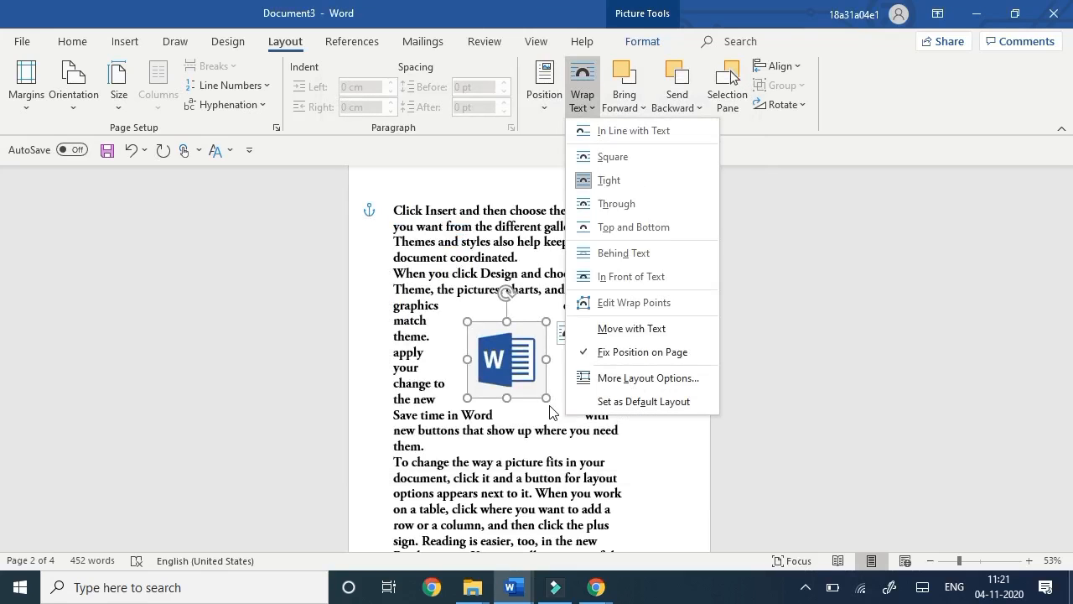
pyautogui.click(644, 401)
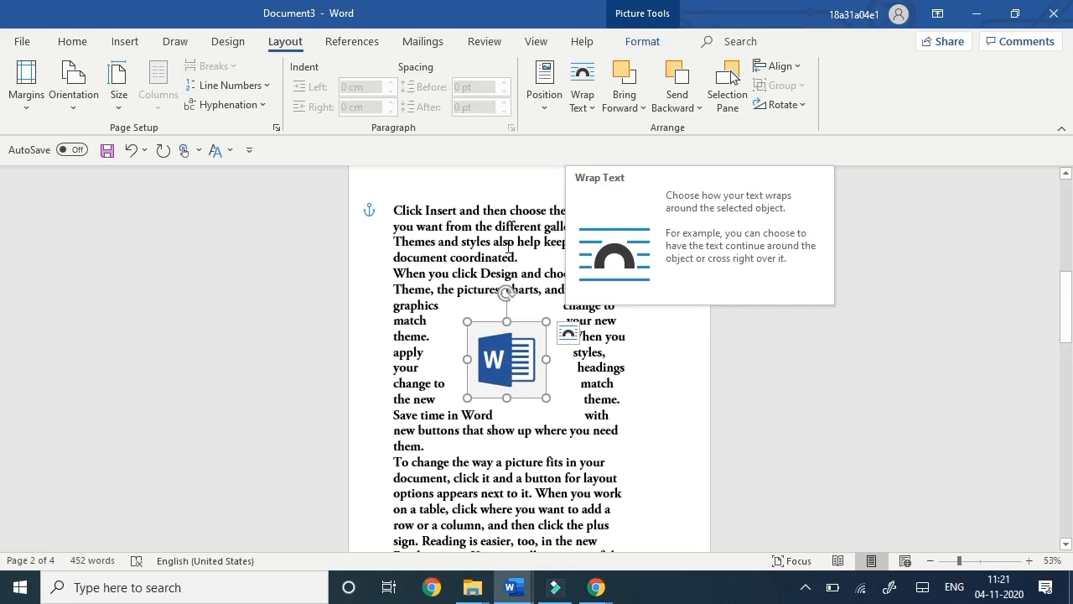
# Draw a green rectangle overlapping the logo picture's upper-right corner and a triangle on the picture's left side.
pyautogui.click(124, 41)
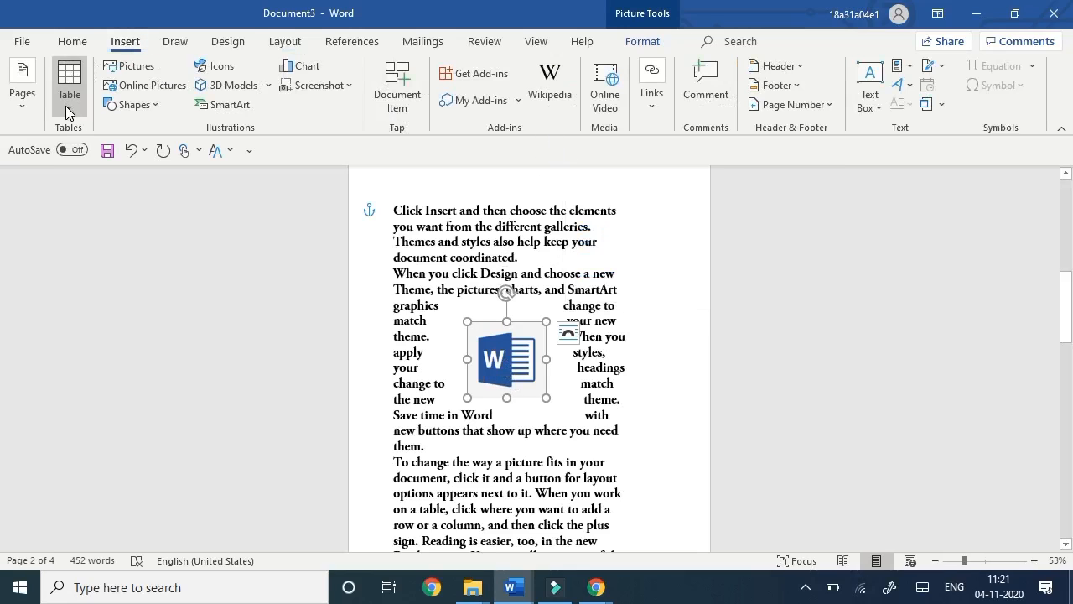
pyautogui.click(134, 106)
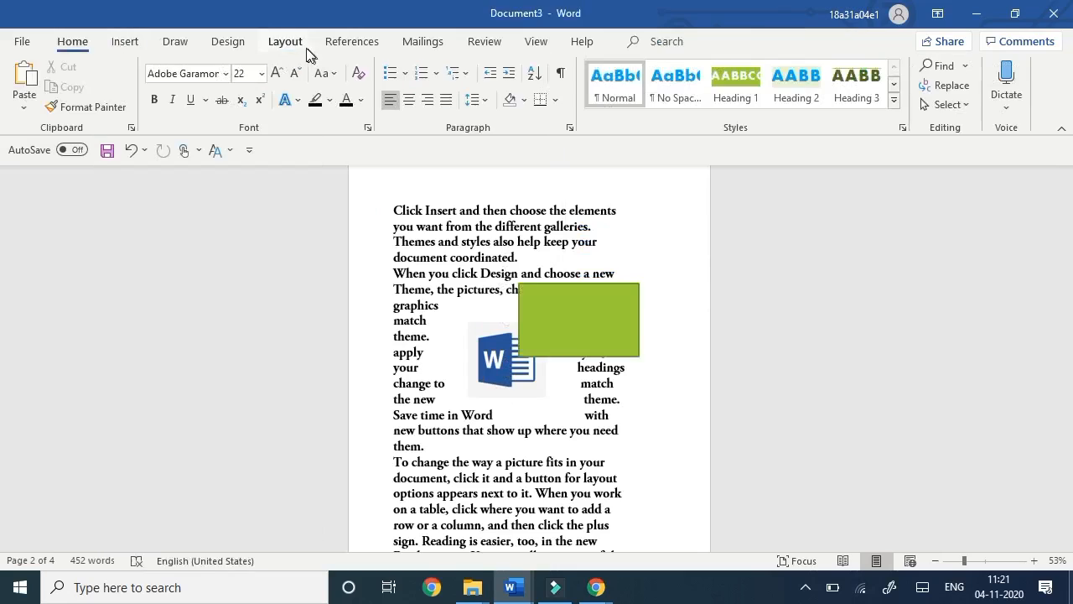
pyautogui.click(303, 51)
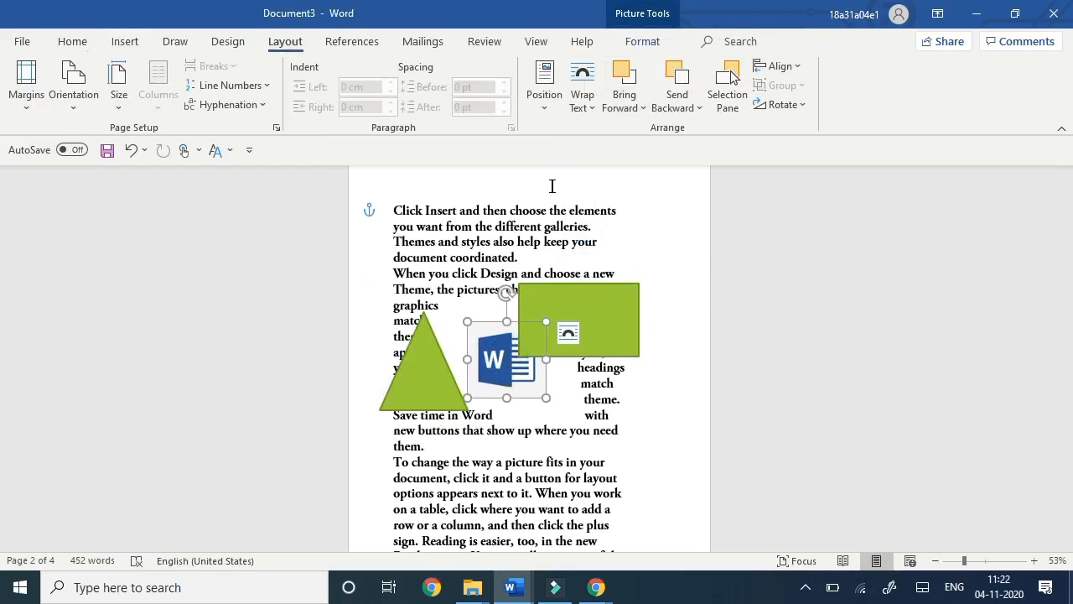
# Bring the logo picture one level forward, in front of the overlapping rectangle.
pyautogui.click(626, 110)
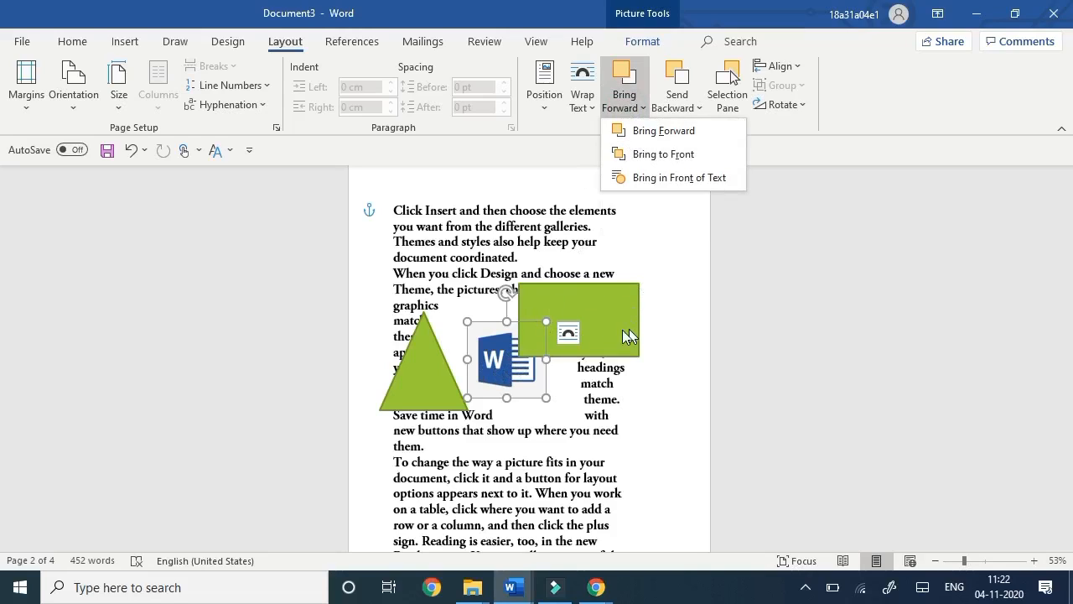
pyautogui.click(688, 139)
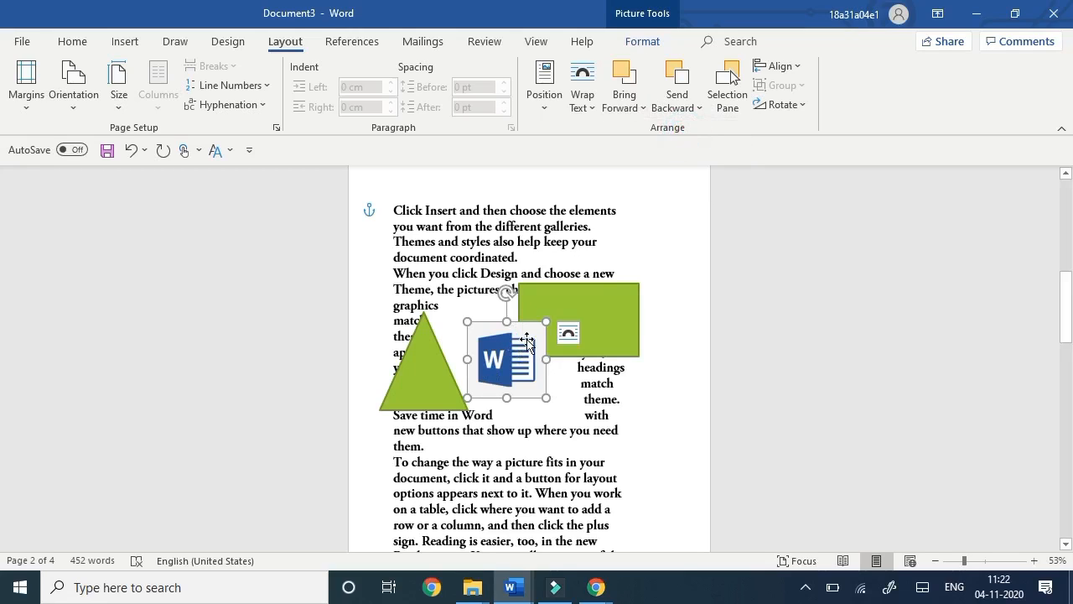
# Move the triangle over the rectangle's lower-right part and bring the rectangle to the front.
pyautogui.moveTo(428, 365); pyautogui.dragTo(622, 343)
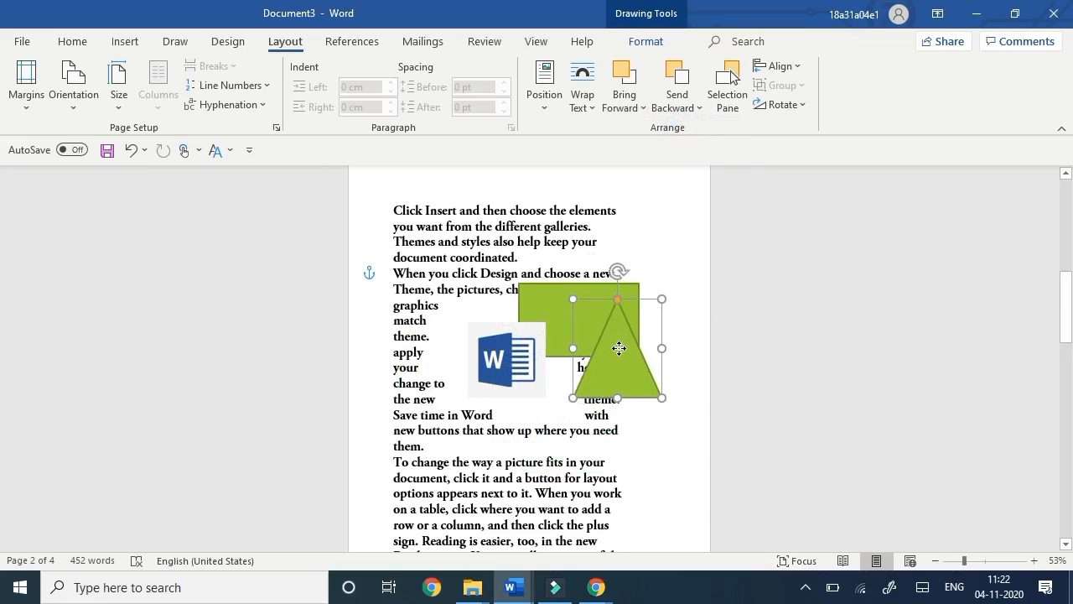
pyautogui.click(557, 307)
pyautogui.click(637, 114)
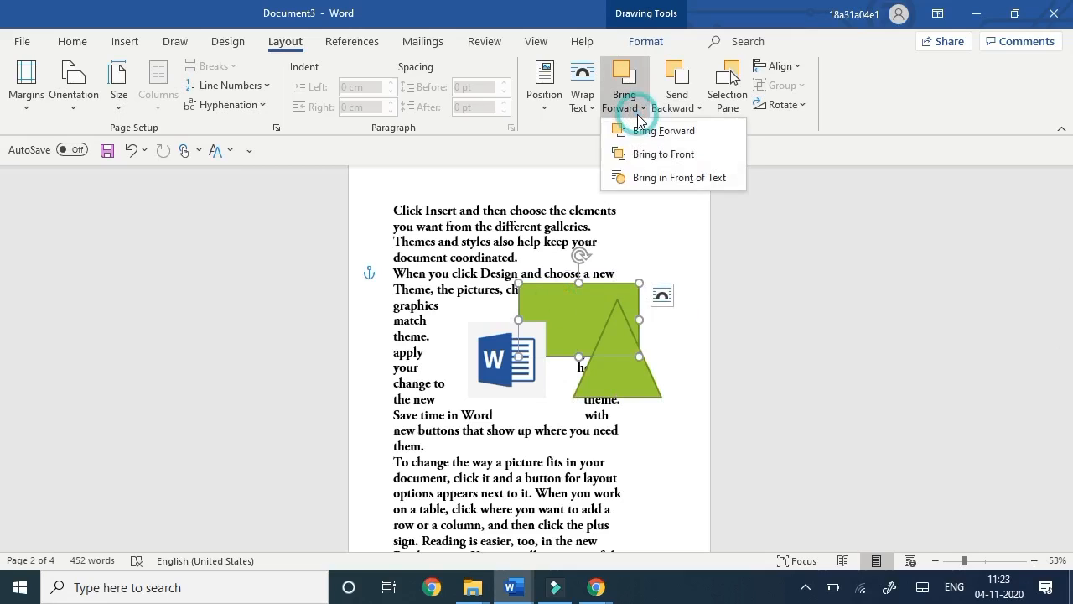
pyautogui.click(651, 156)
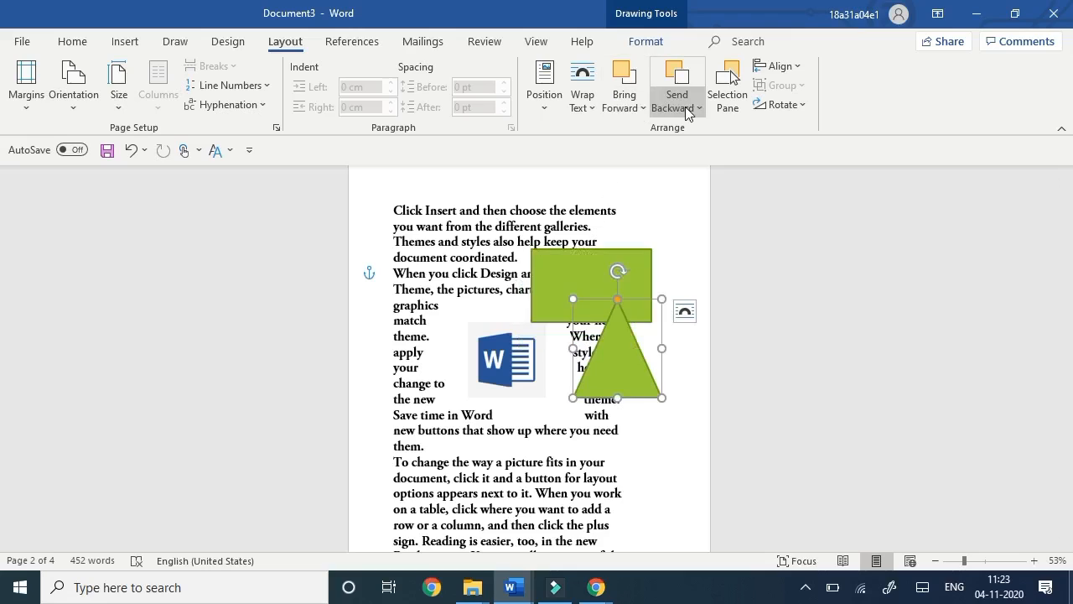
# Send the triangle one level backward, relative to the rectangle.
pyautogui.click(693, 107)
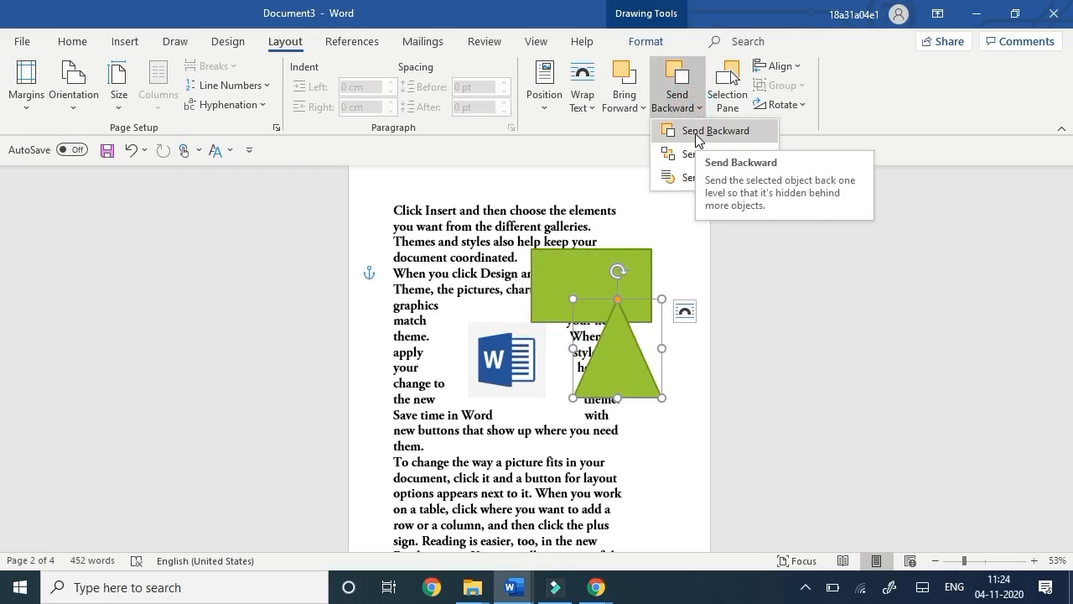
pyautogui.click(695, 132)
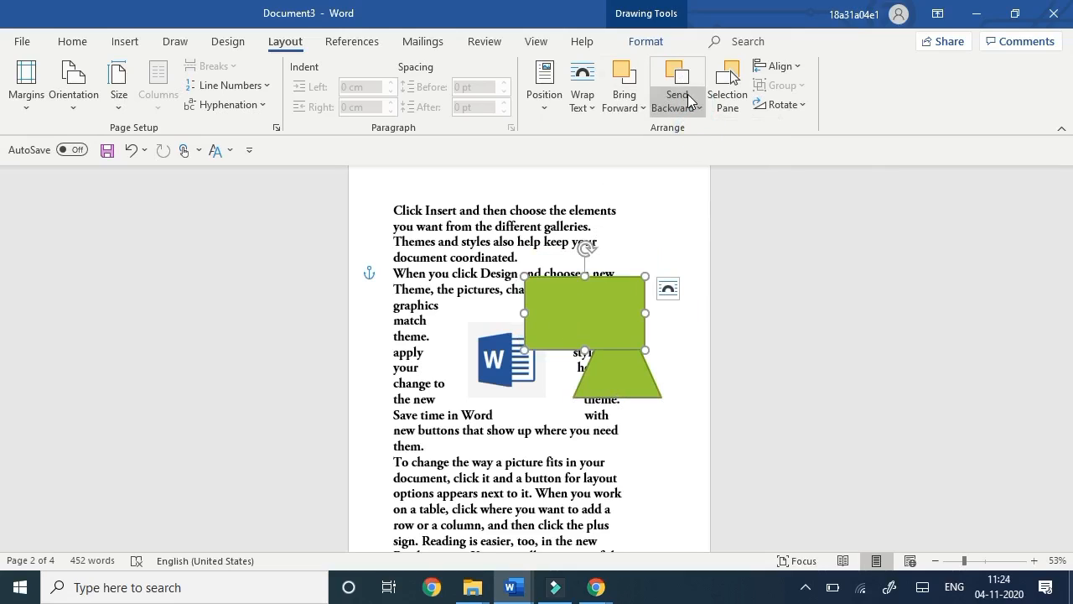
# Send the rectangle to the back and move it up and left, clear of the logo picture.
pyautogui.click(689, 100)
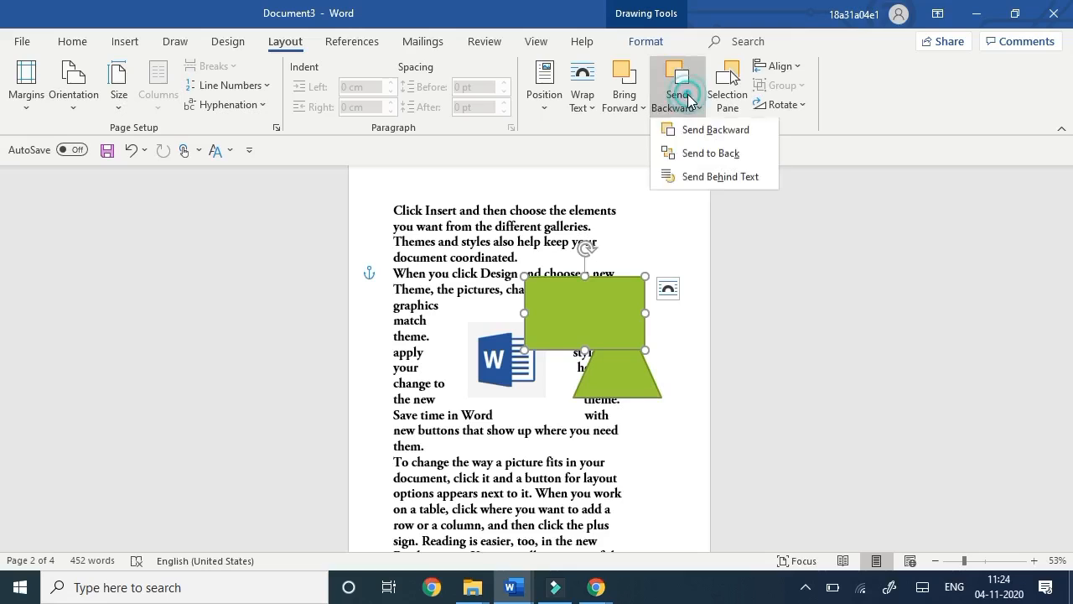
pyautogui.click(703, 156)
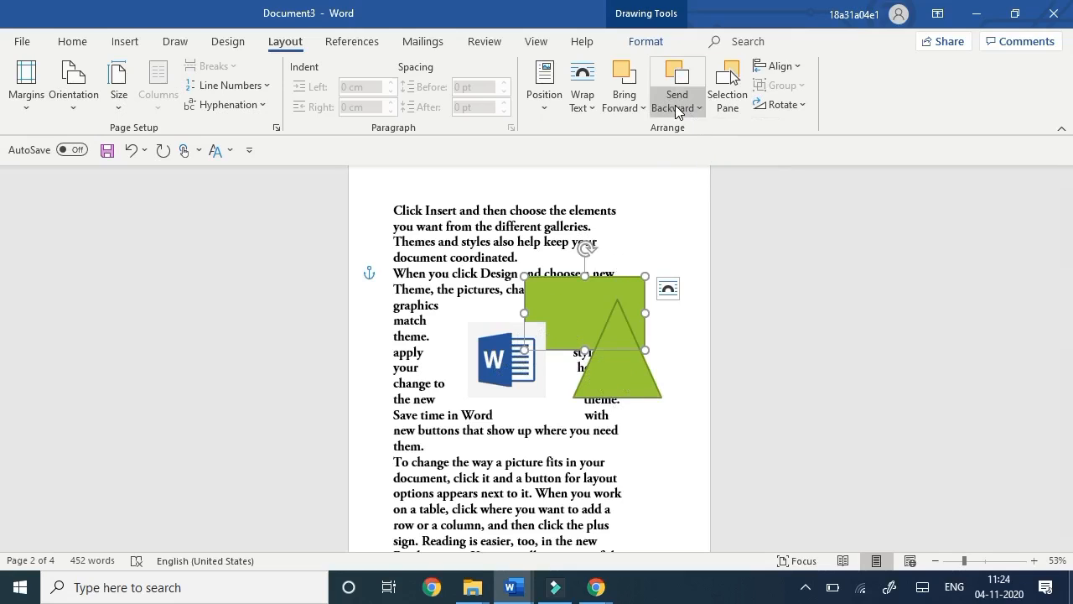
pyautogui.moveTo(572, 310); pyautogui.dragTo(545, 260)
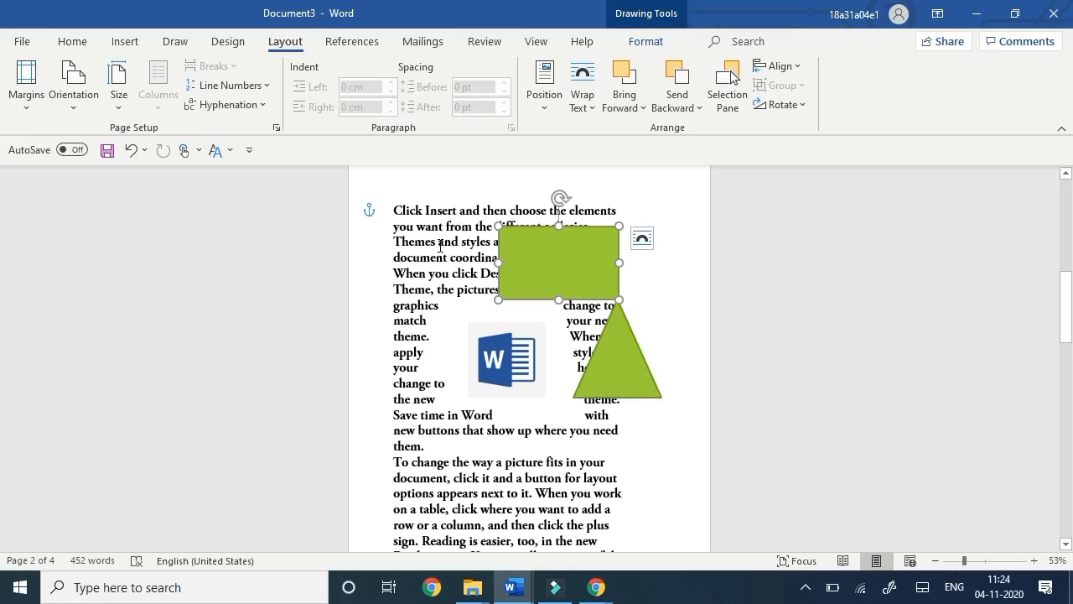
# Send the rectangle behind the text, and bring it back in front of the text.
pyautogui.click(676, 102)
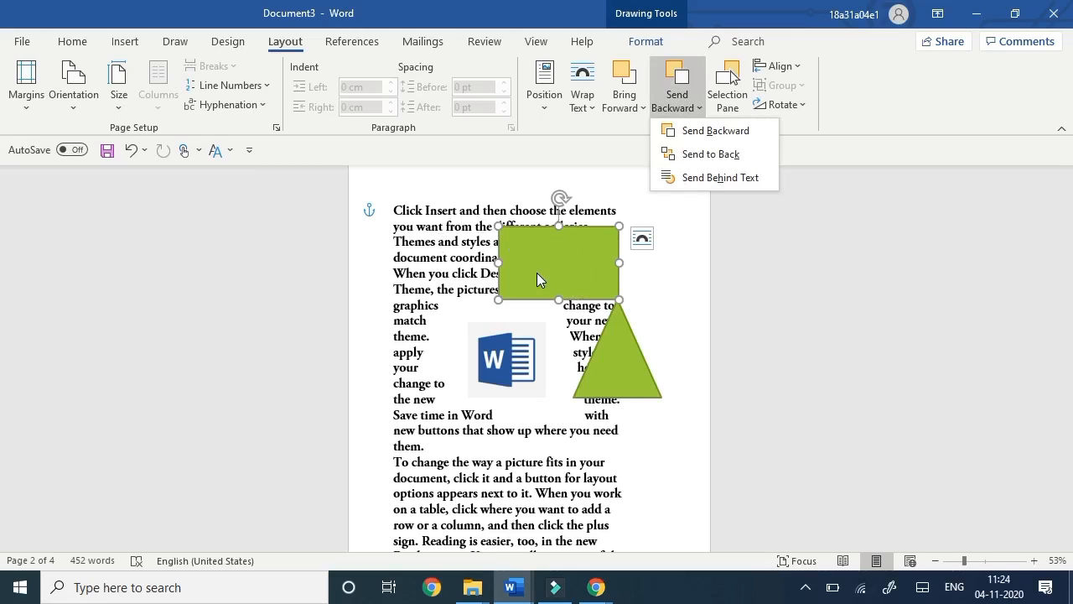
pyautogui.click(706, 178)
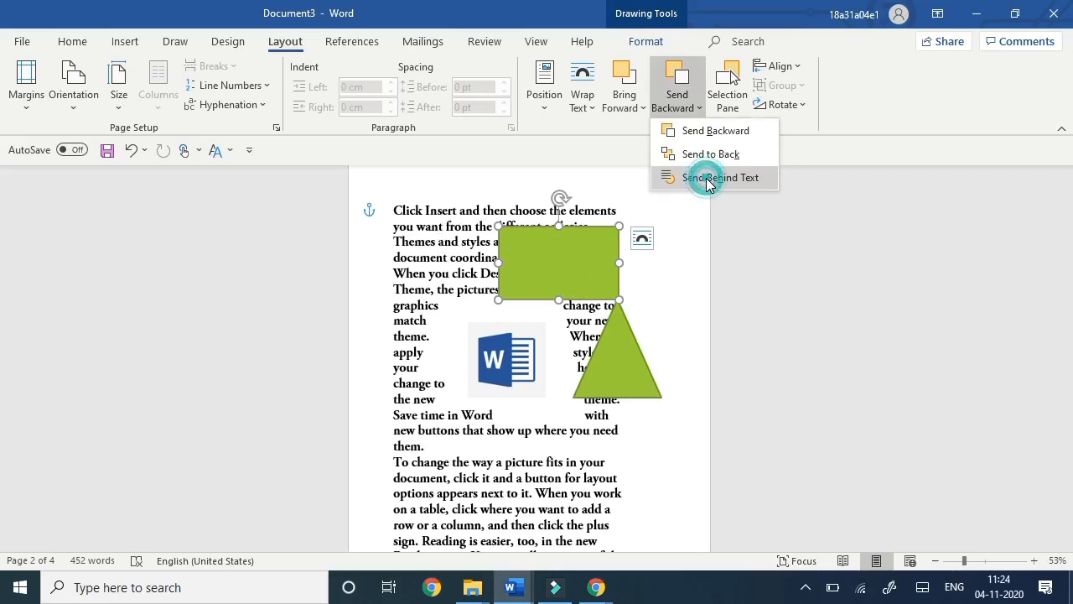
pyautogui.click(634, 102)
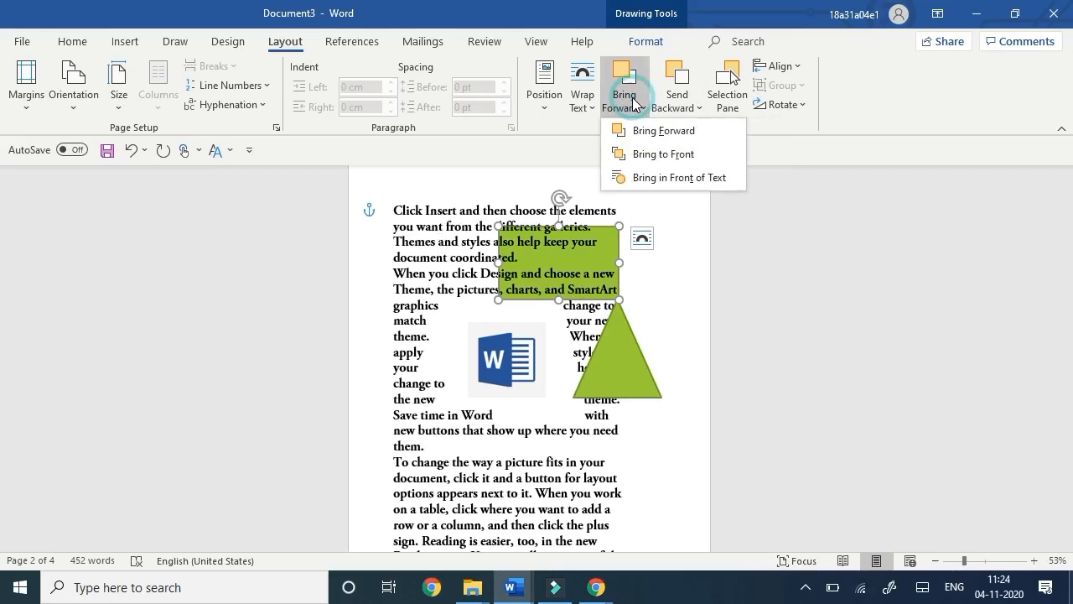
pyautogui.click(647, 180)
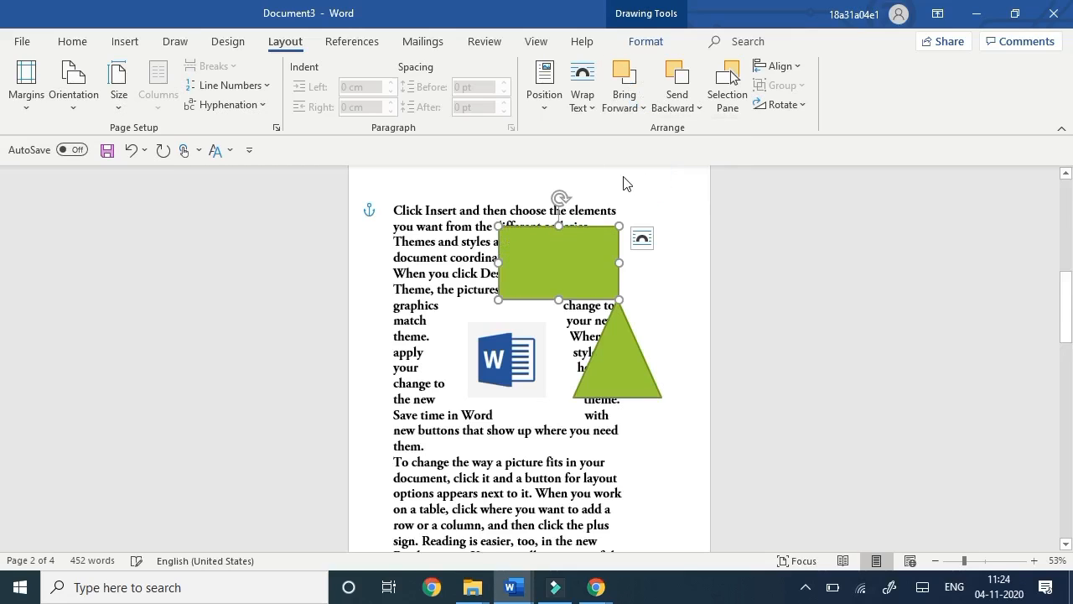
# Use the Selection pane to hide the isosceles triangle and the other objects, and show them all again.
pyautogui.click(728, 99)
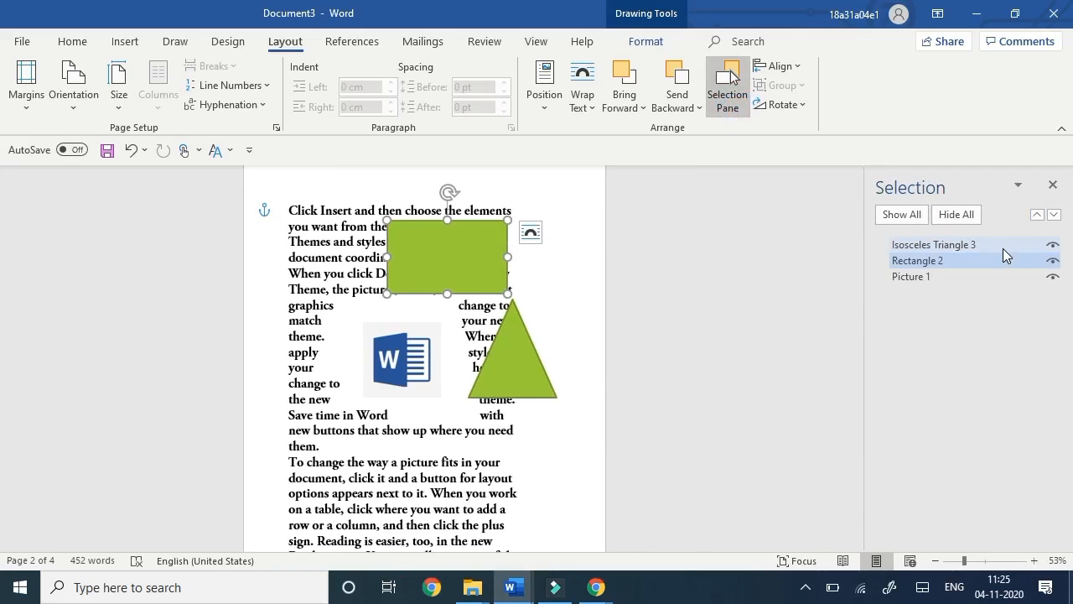
pyautogui.click(1053, 244)
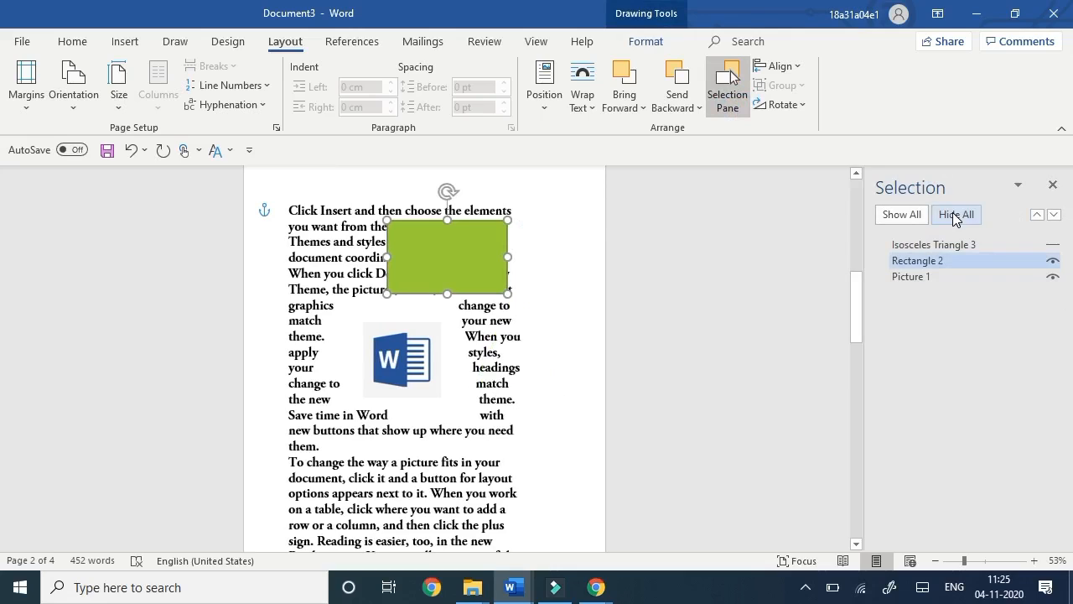
pyautogui.click(954, 216)
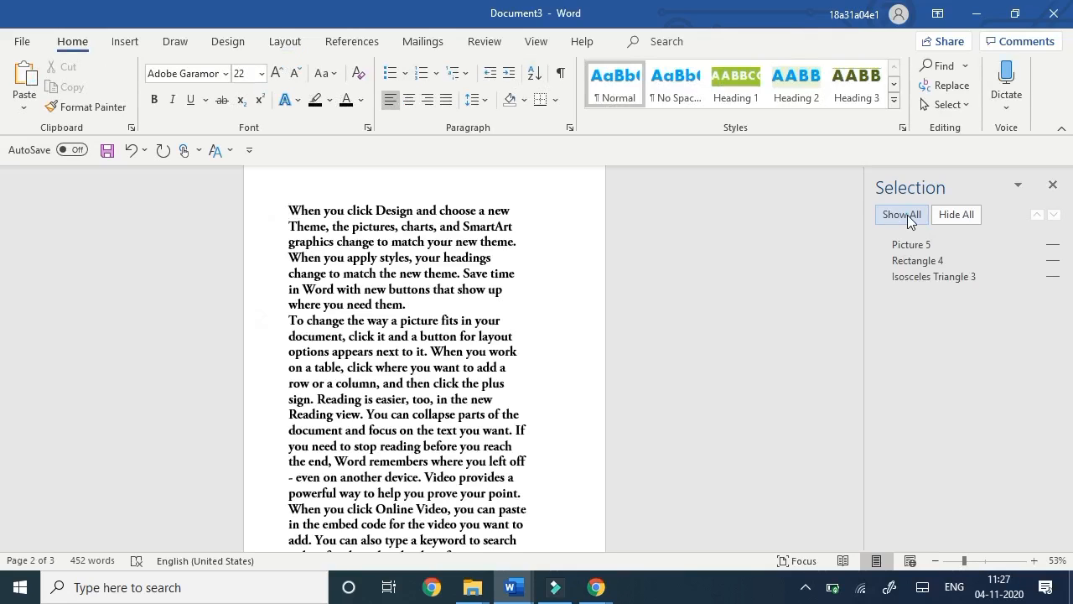
pyautogui.click(902, 215)
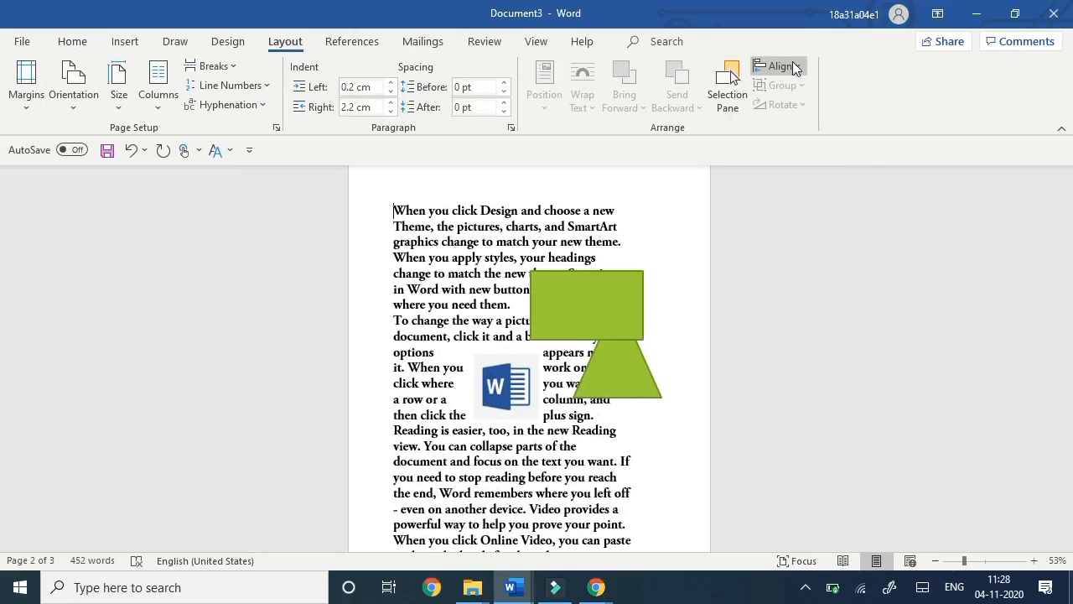
# Align the logo picture to the right margin.
pyautogui.click(600, 313)
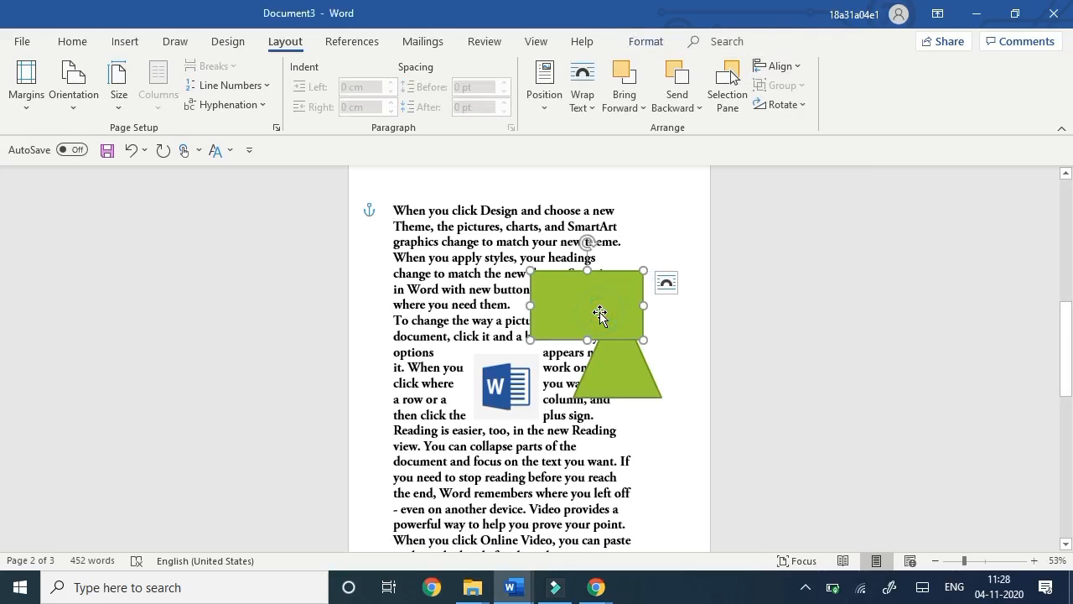
pyautogui.click(788, 67)
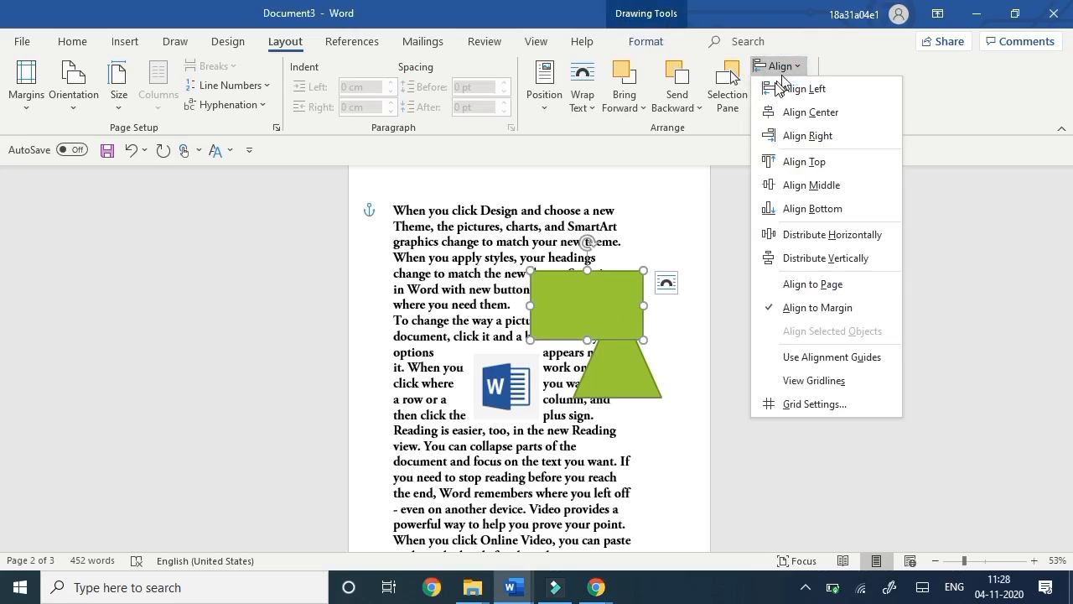
pyautogui.click(822, 141)
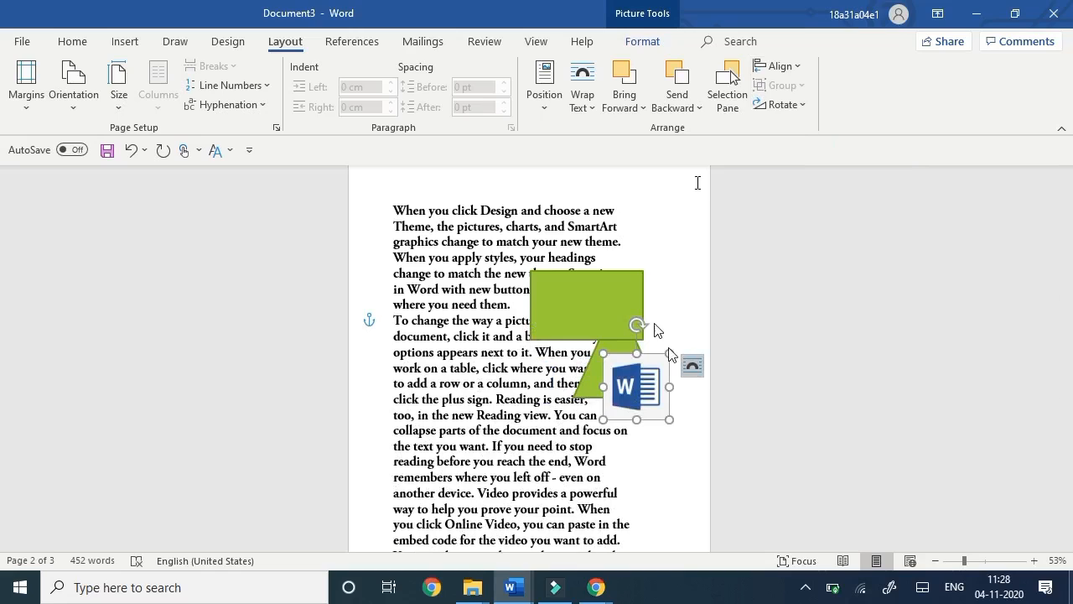
# Distribute the logo picture horizontally and vertically relative to the page margins.
pyautogui.click(794, 66)
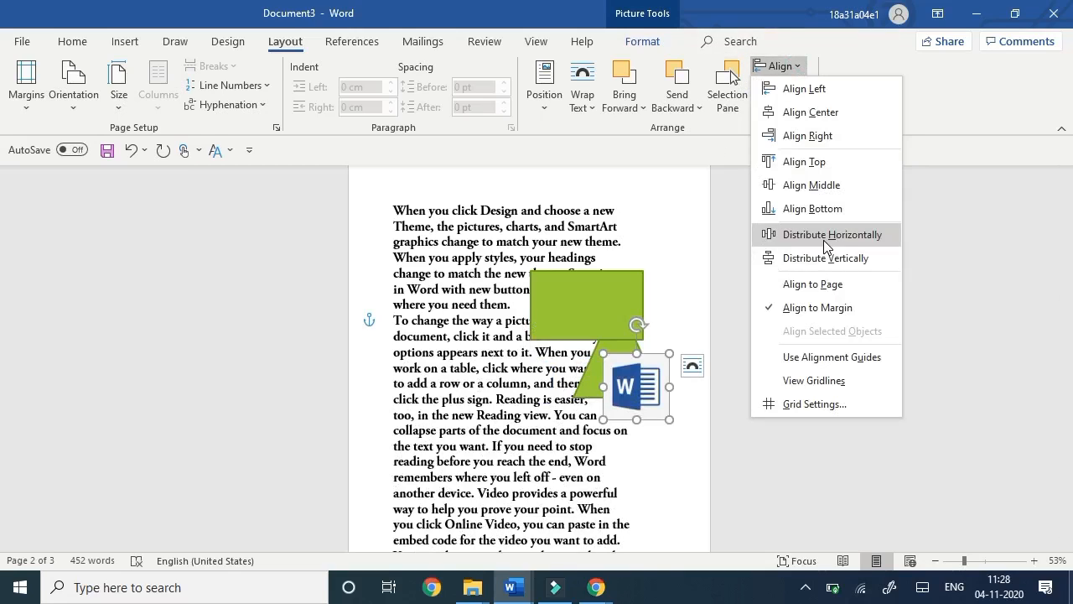
pyautogui.click(824, 240)
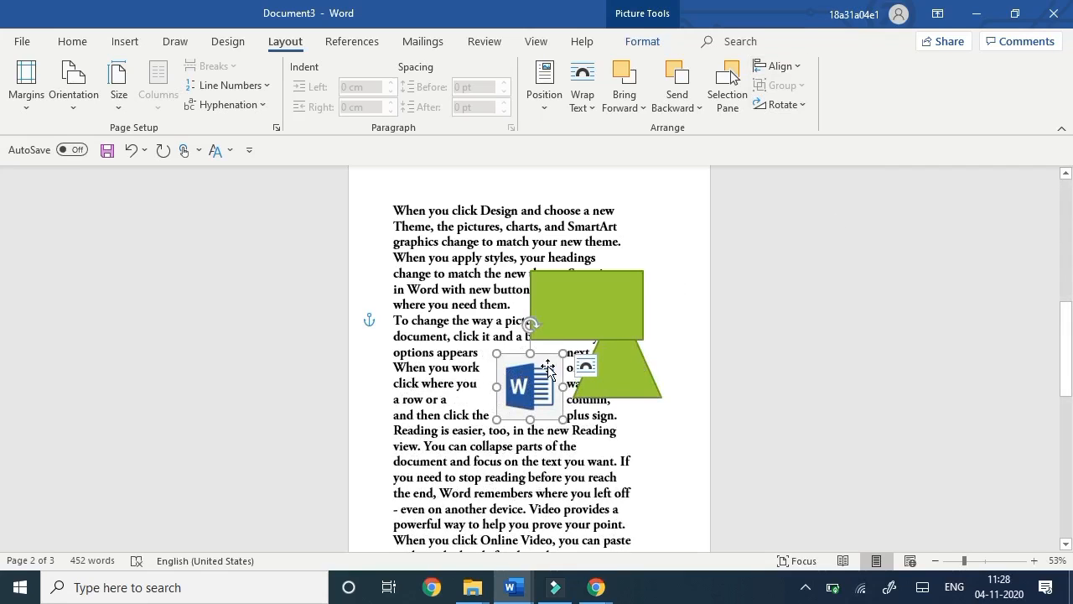
pyautogui.click(798, 67)
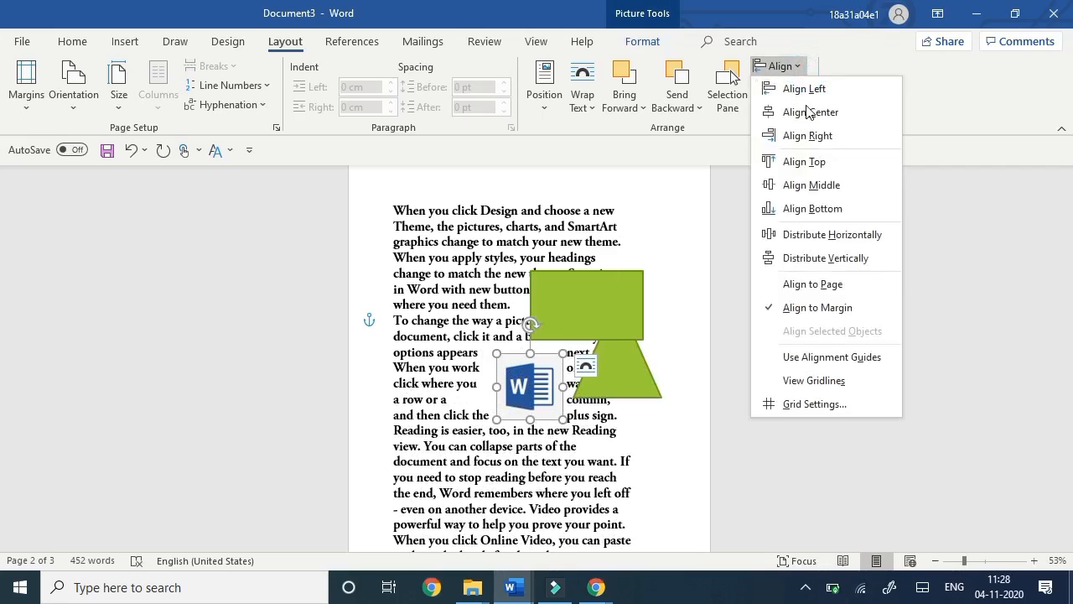
pyautogui.click(849, 257)
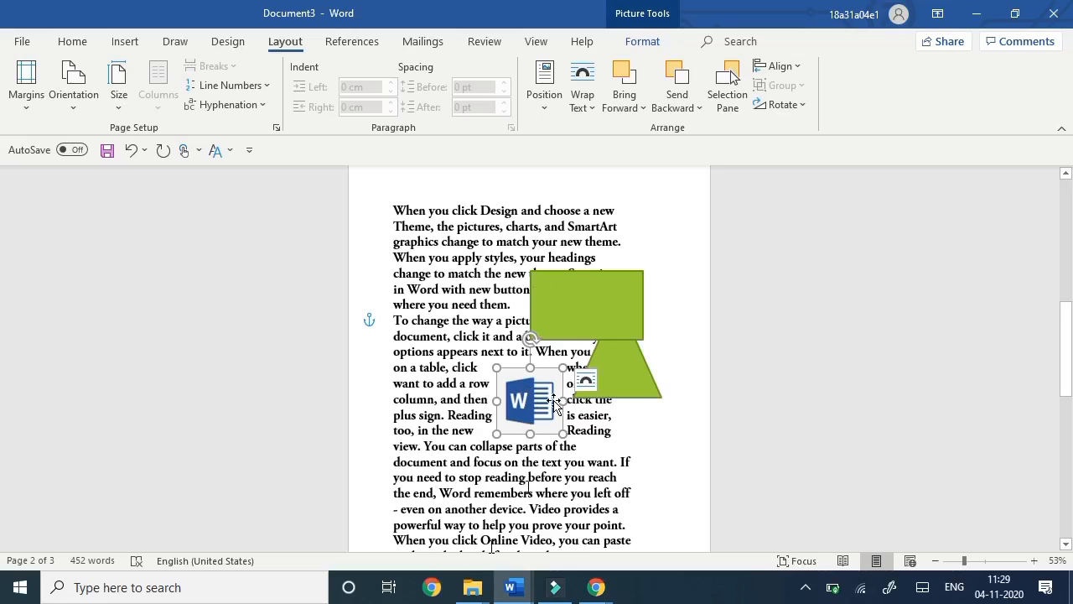
# Turn on the alignment guides and shift the logo picture slightly within the text.
pyautogui.click(798, 67)
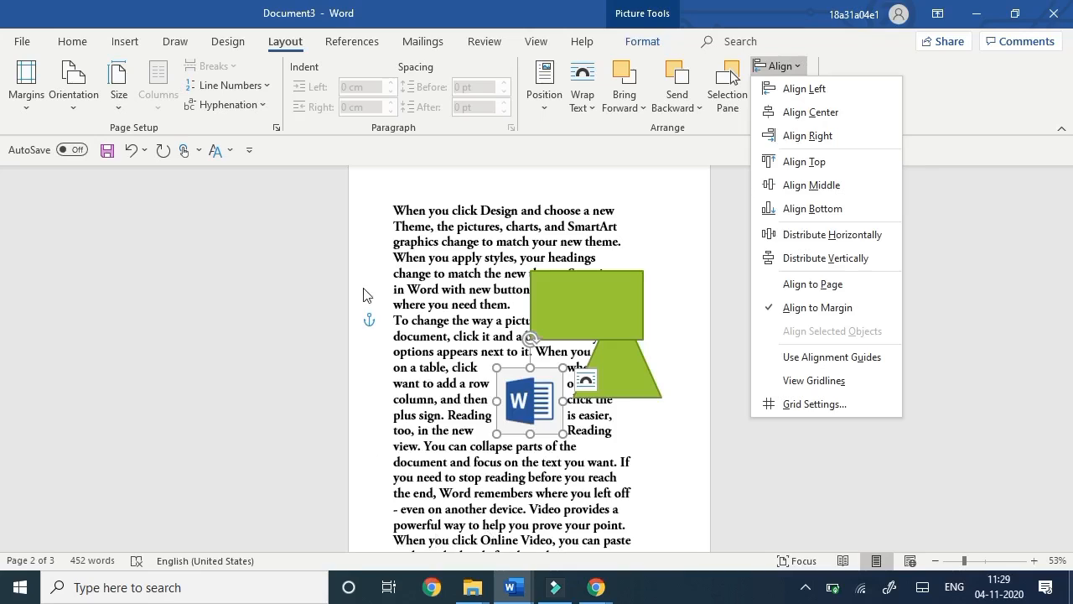
pyautogui.click(827, 357)
pyautogui.moveTo(528, 398)
pyautogui.mouseDown()
pyautogui.moveTo(473, 392)
pyautogui.moveTo(477, 350)
pyautogui.moveTo(539, 402)
pyautogui.mouseUp()
# Show the gridlines behind the document text and hide them again.
pyautogui.click(778, 66)
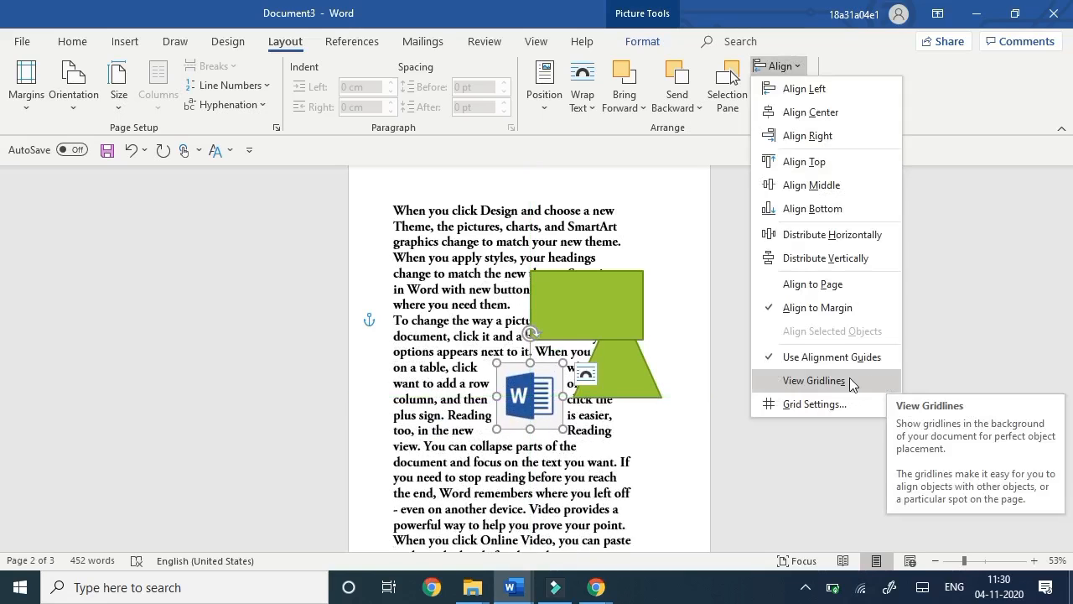
pyautogui.click(849, 378)
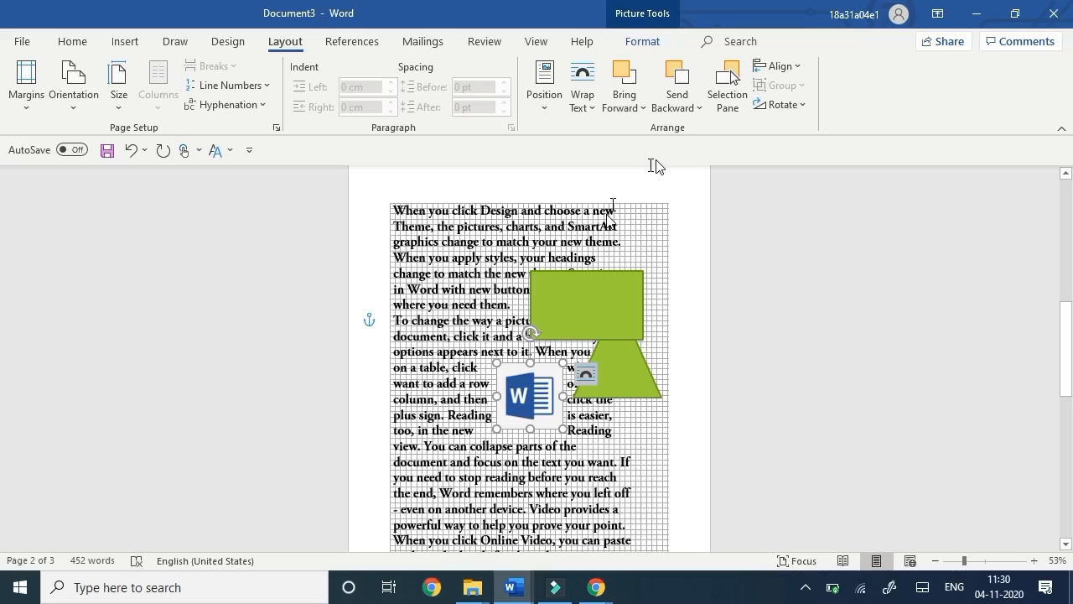
pyautogui.click(795, 72)
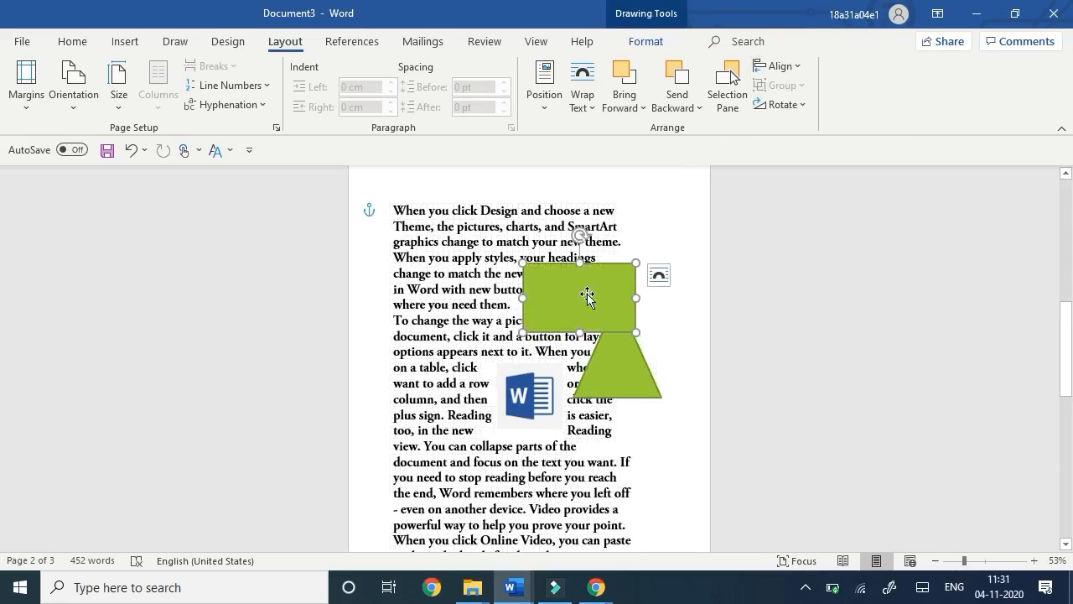
# Group the triangle and the rectangle into one object.
pyautogui.click(615, 369)
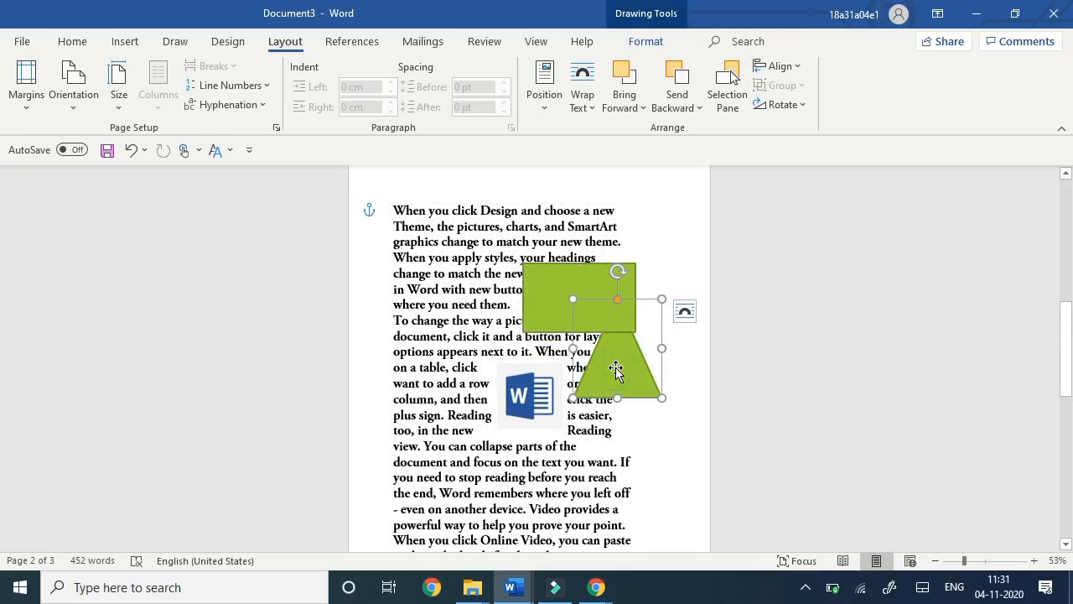
pyautogui.keyDown('shift'); pyautogui.click(593, 290); pyautogui.keyUp('shift')
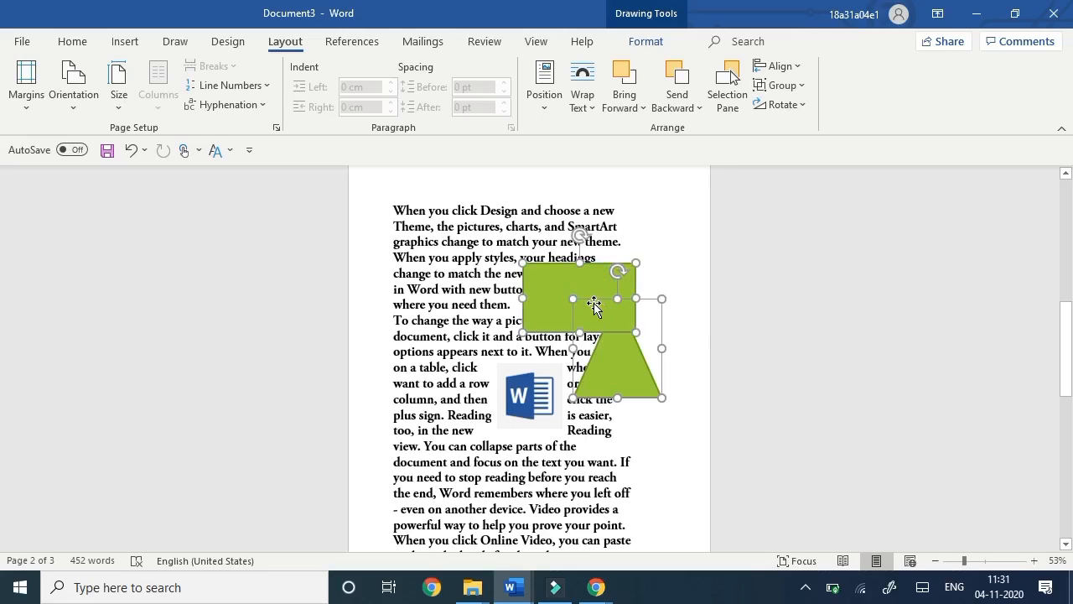
pyautogui.click(792, 87)
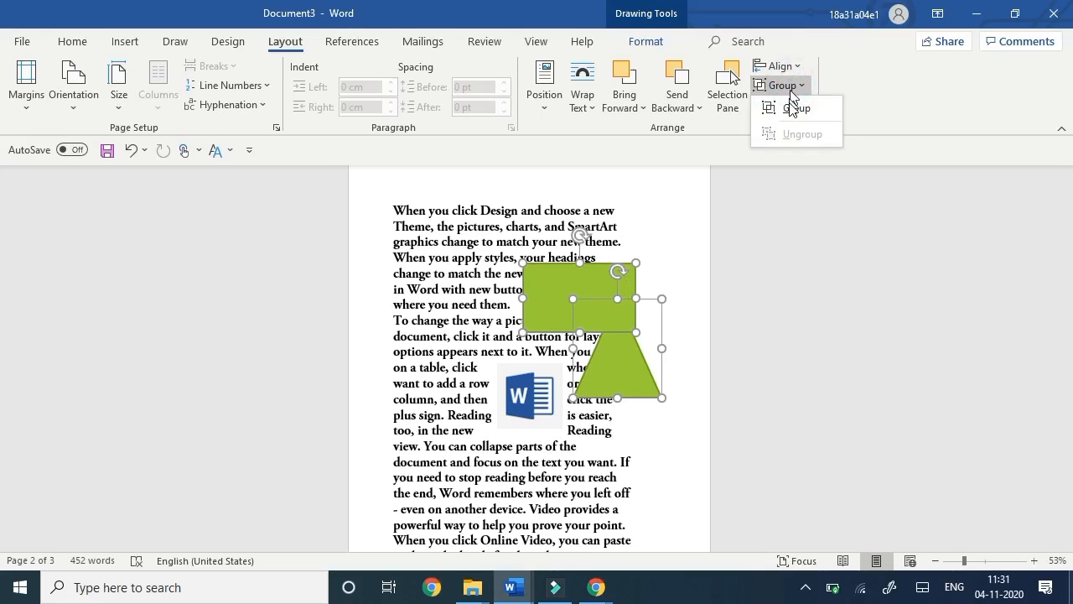
pyautogui.click(791, 109)
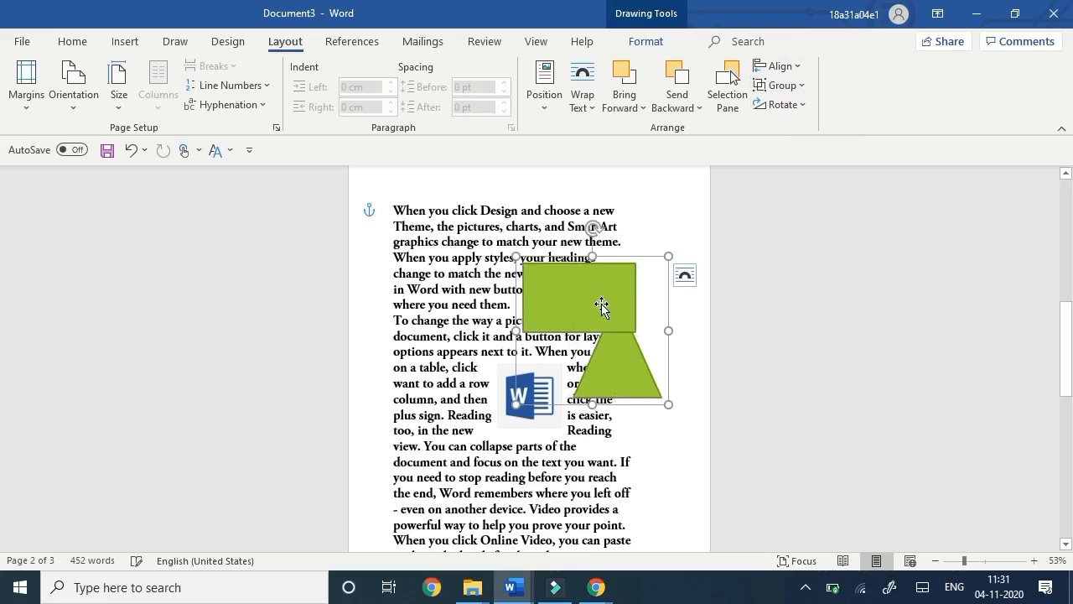
# Move the grouped shapes up and to the left, and ungroup them.
pyautogui.moveTo(602, 306); pyautogui.dragTo(570, 277)
pyautogui.click(802, 88)
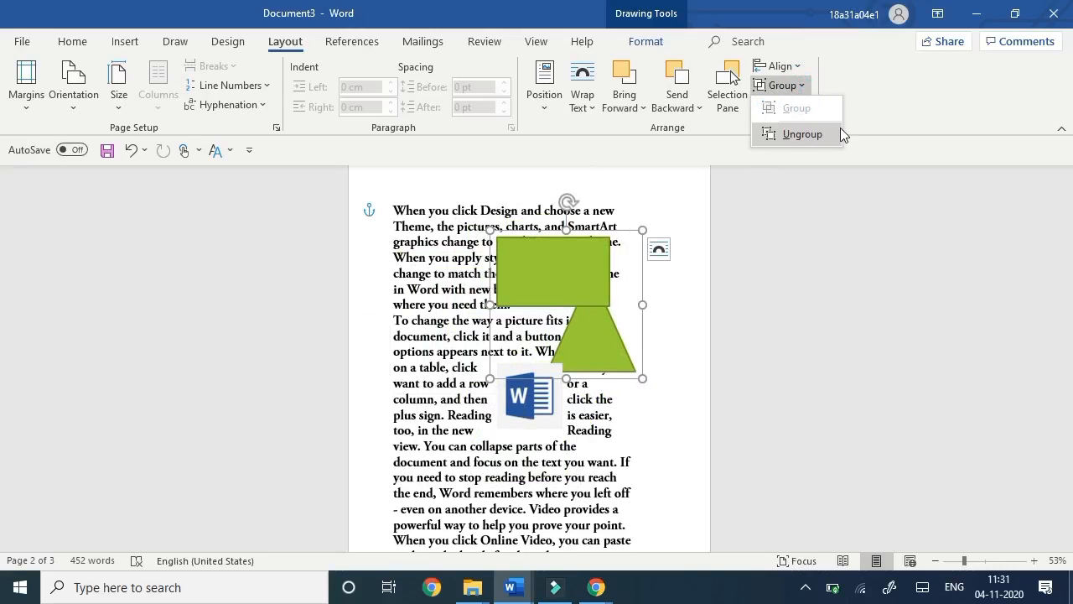
pyautogui.click(820, 134)
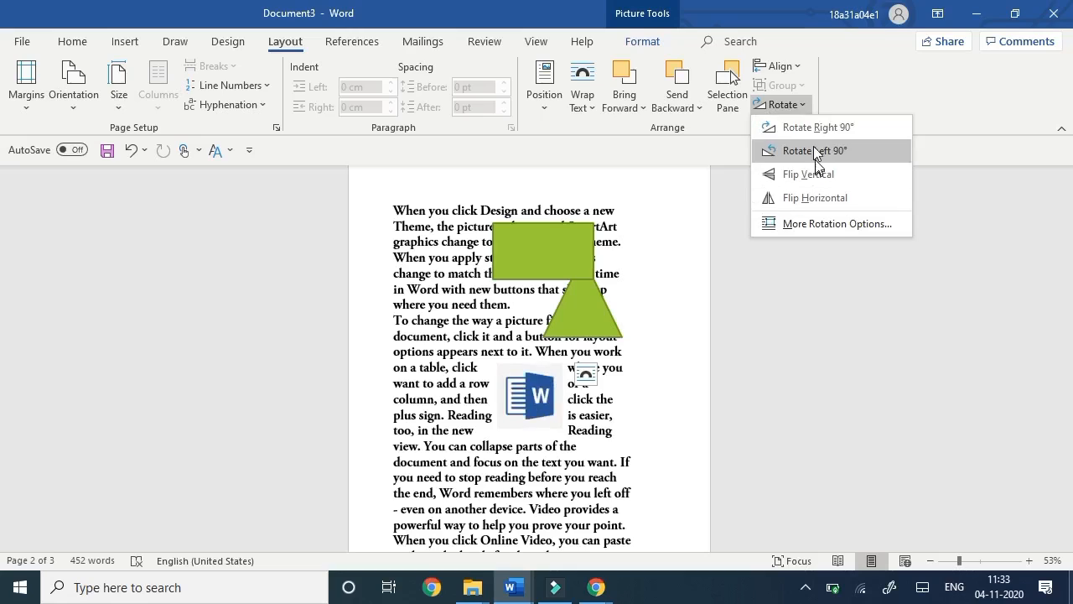
# Examine the logo picture's size, rotation and scale settings under More Rotation Options and accept them as they are.
pyautogui.click(836, 223)
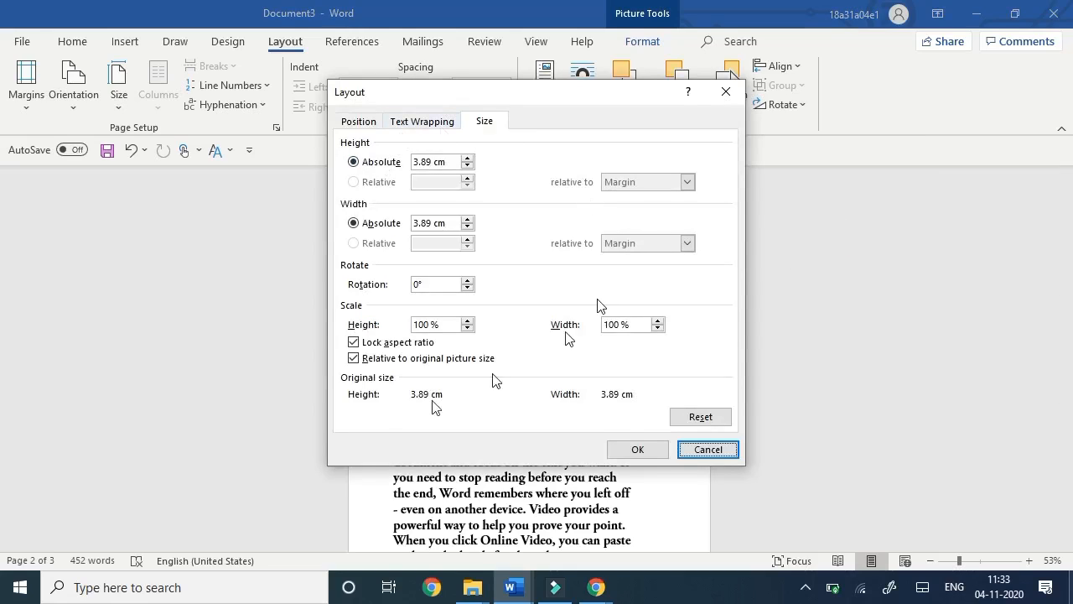
pyautogui.click(634, 451)
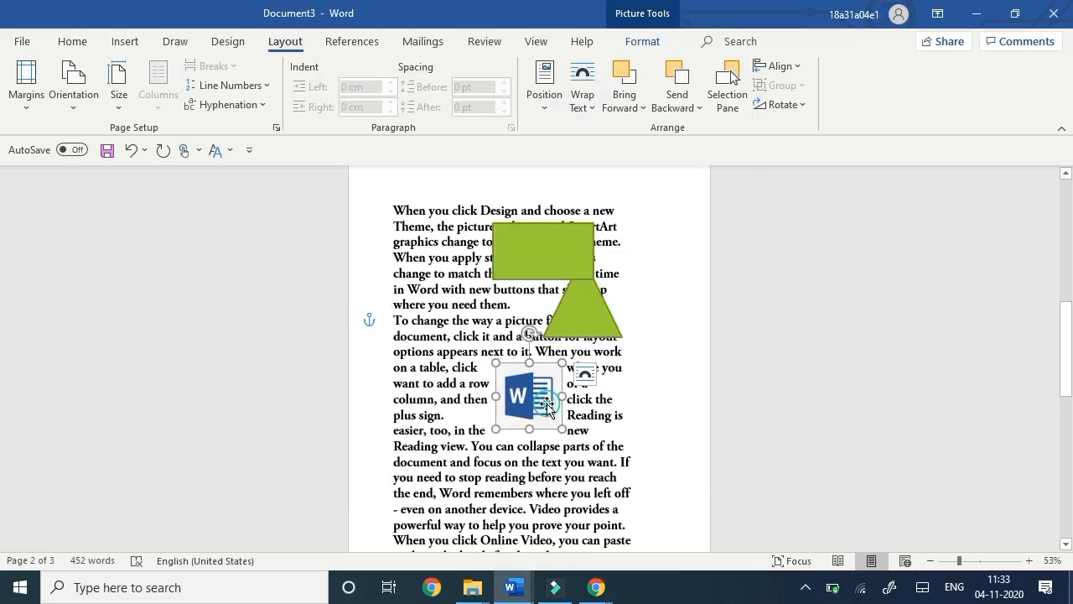